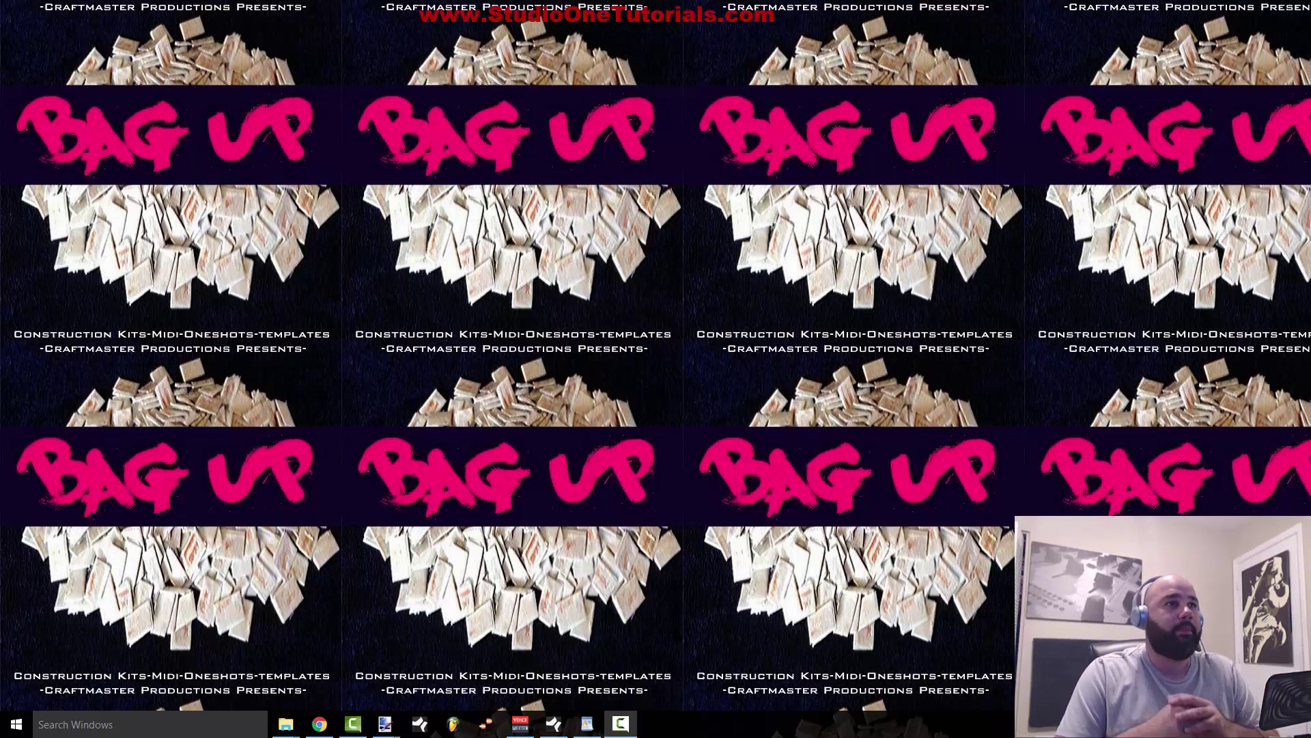
# Step: Switch to Studio One and hide the browser, inspector and console so the arrangement fills the window
pyautogui.click(554, 721)
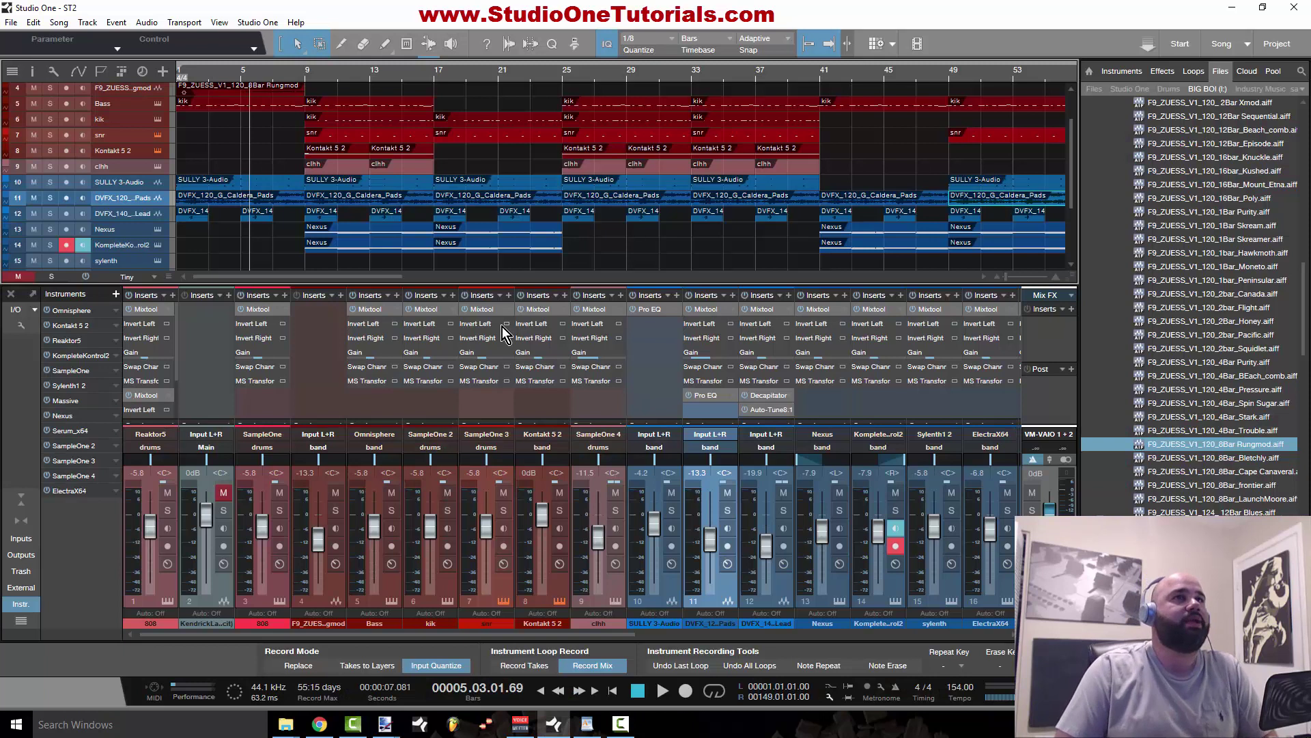
pyautogui.press('F5')
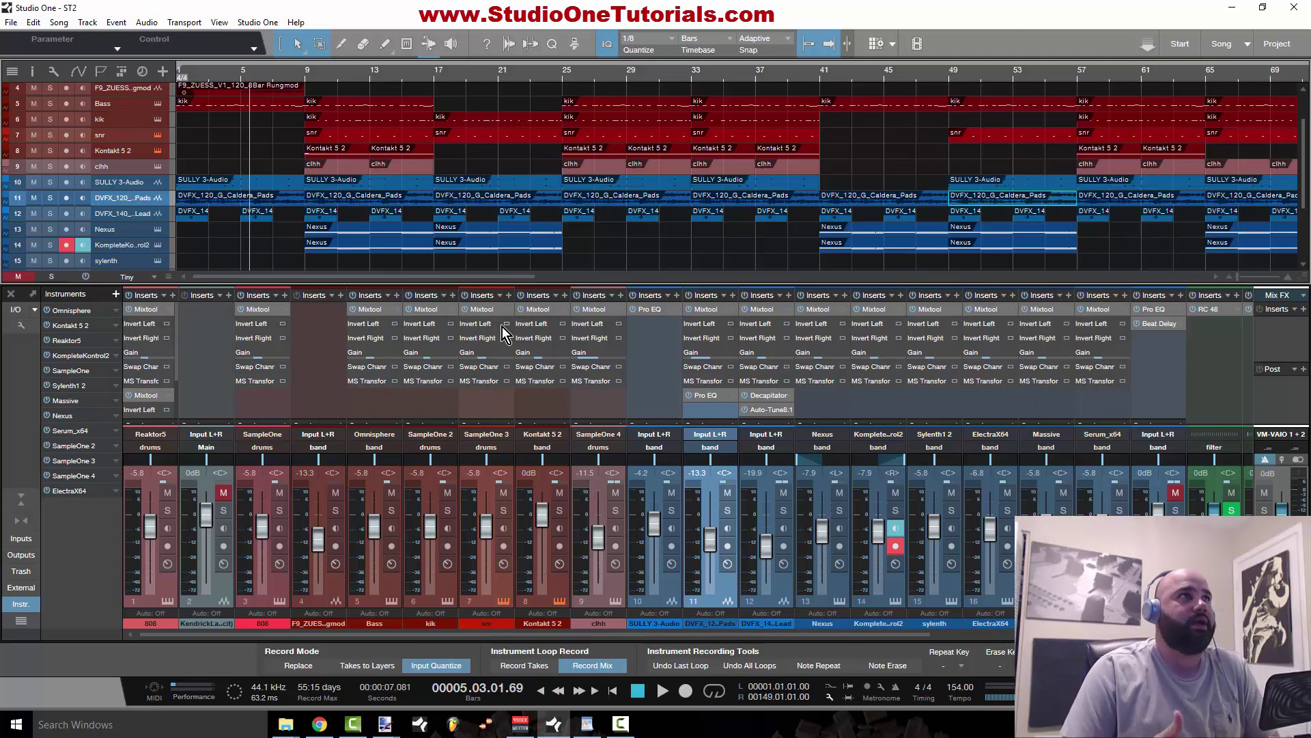
pyautogui.click(38, 76)
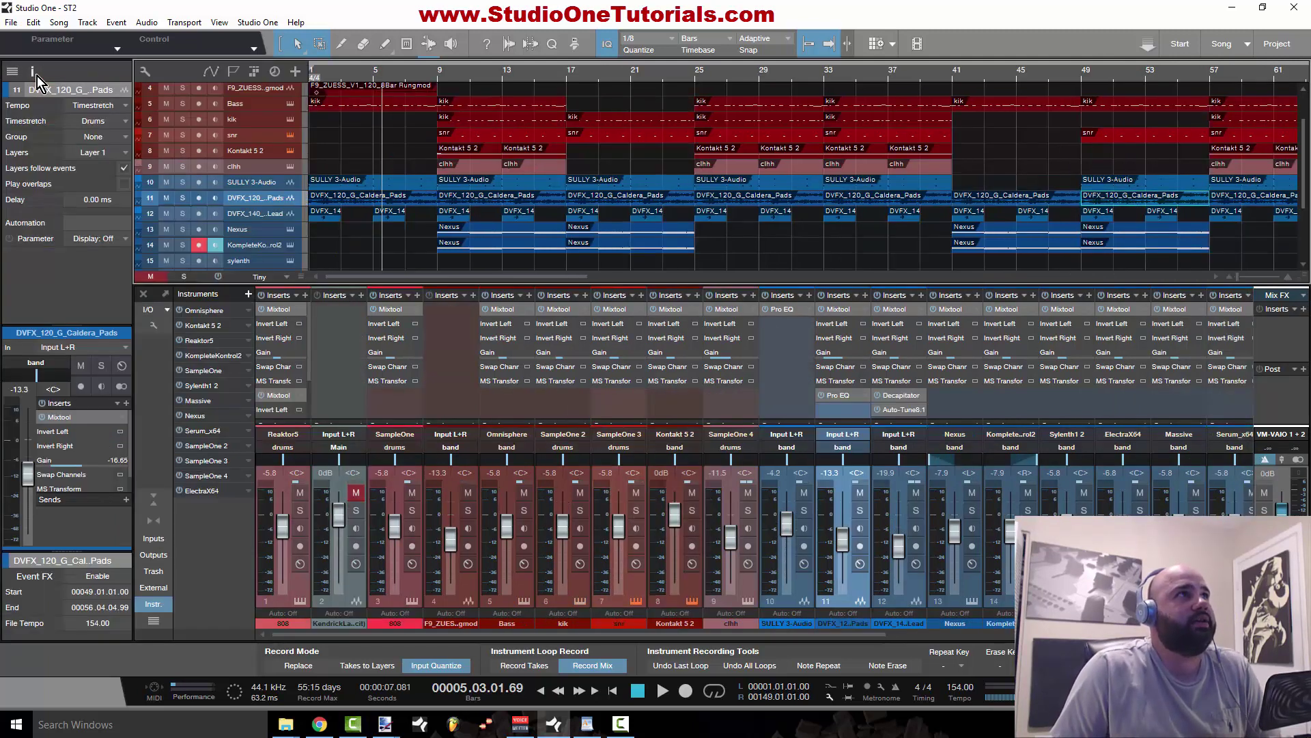
pyautogui.click(37, 77)
pyautogui.click(44, 71)
pyautogui.click(44, 72)
pyautogui.press('F3')
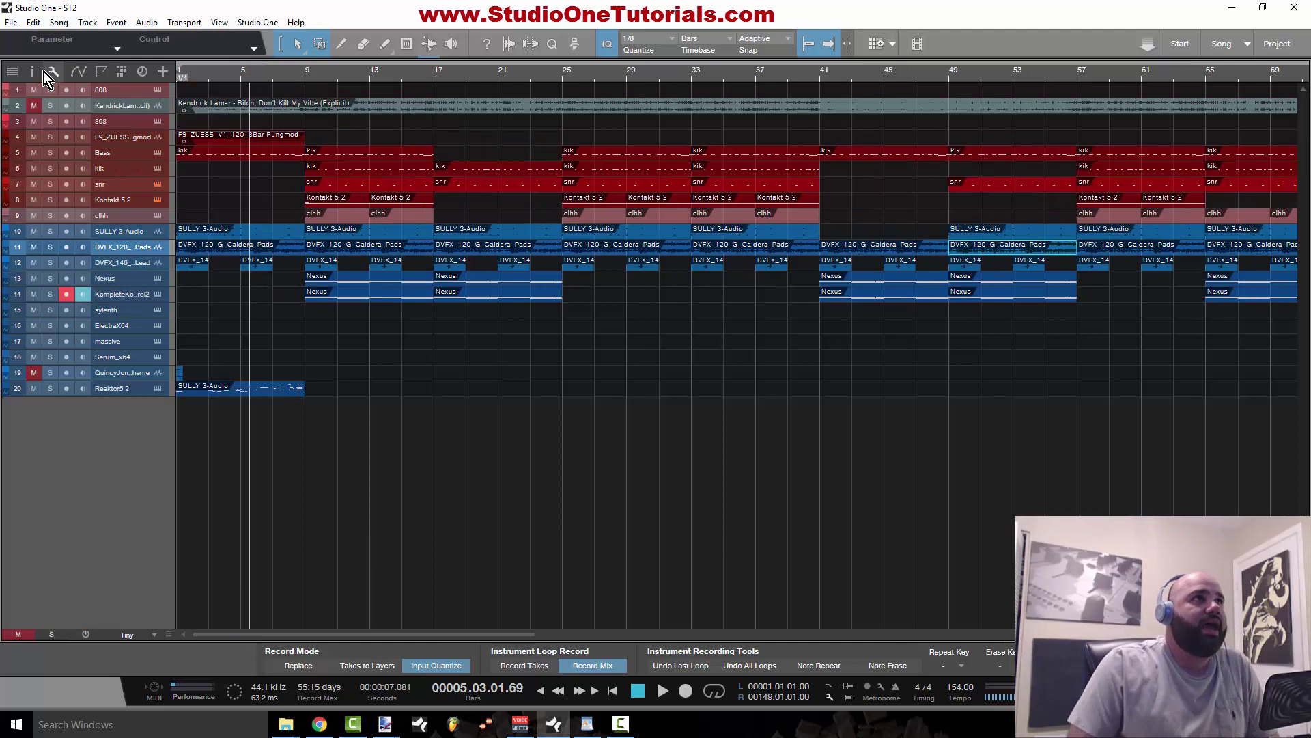
# Step: Show the inspector for the snr track and set the track's colour to red, keeping its name
pyautogui.click(126, 189)
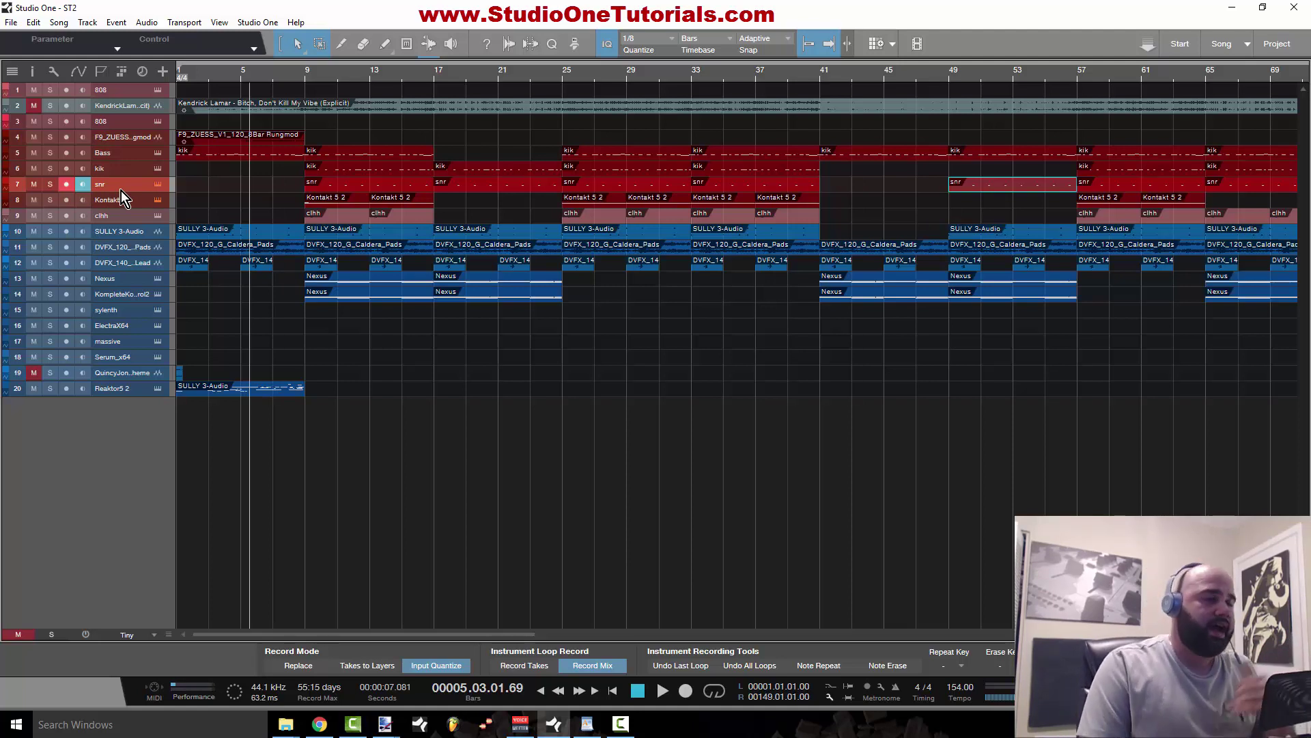
pyautogui.press('F4')
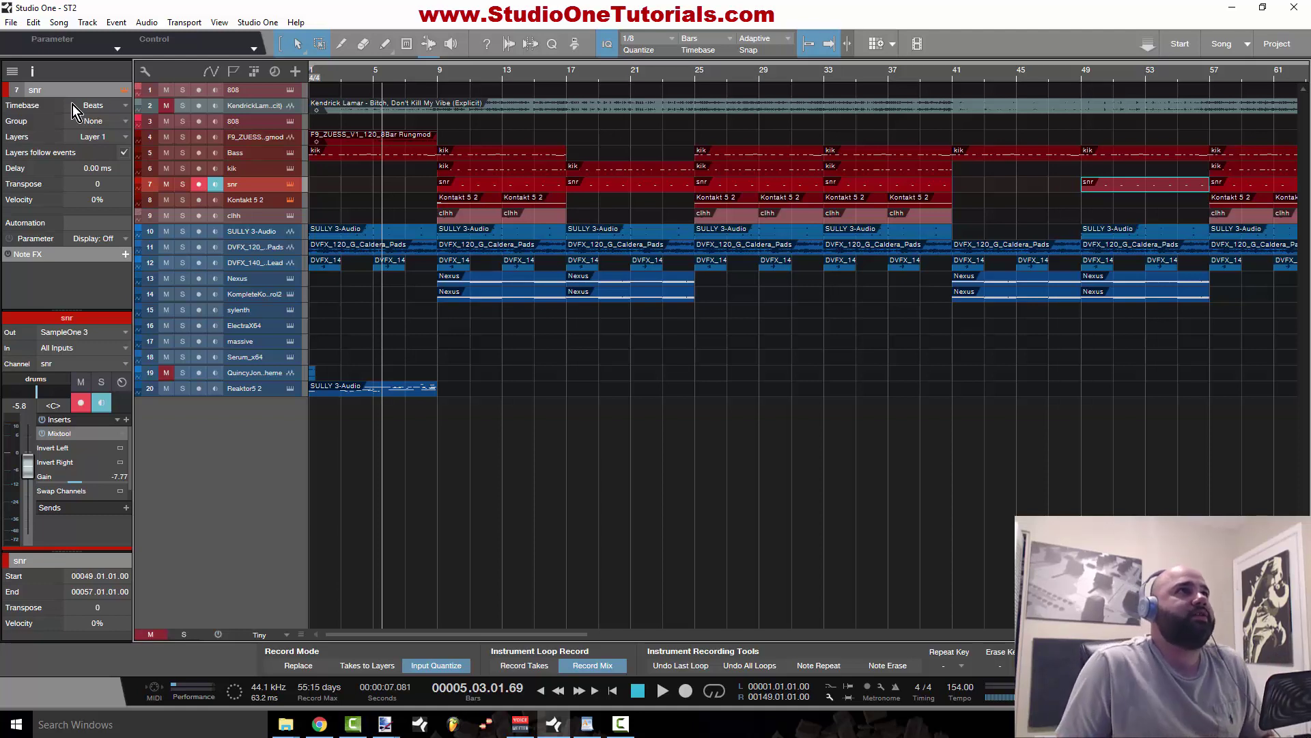
pyautogui.click(7, 90)
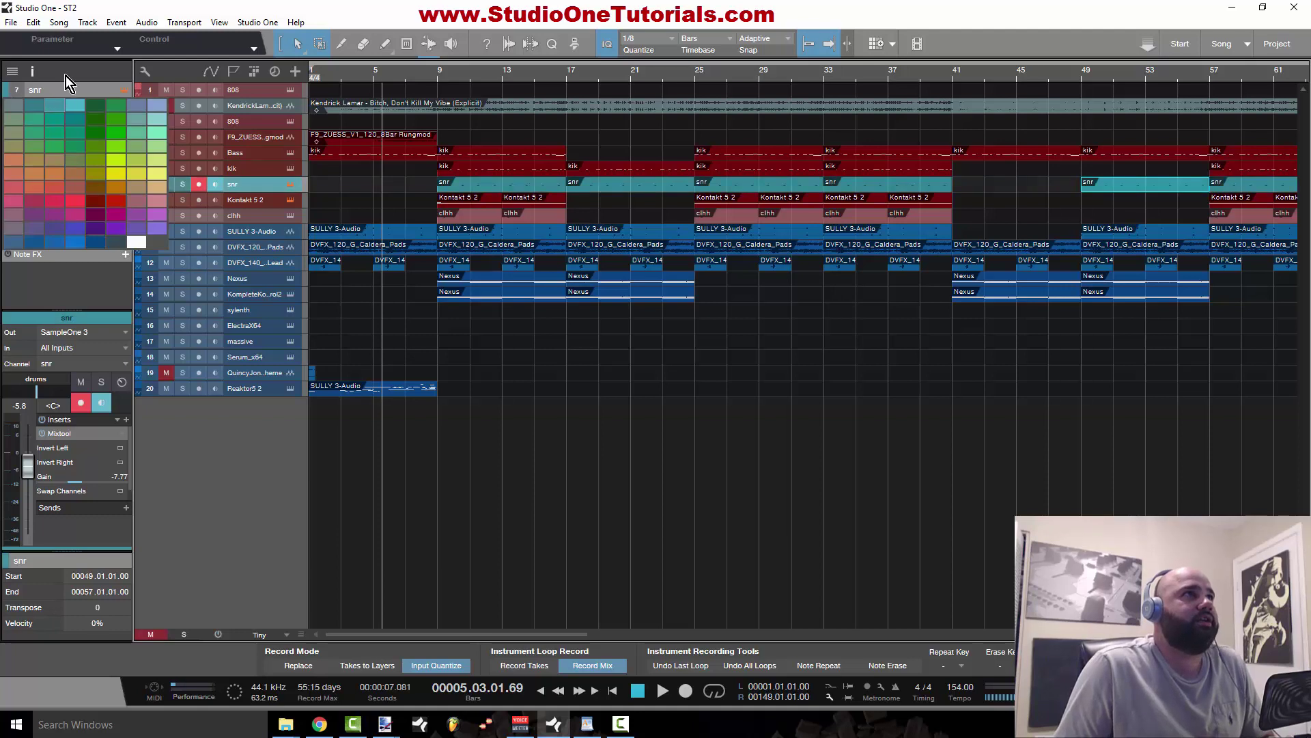
pyautogui.click(116, 204)
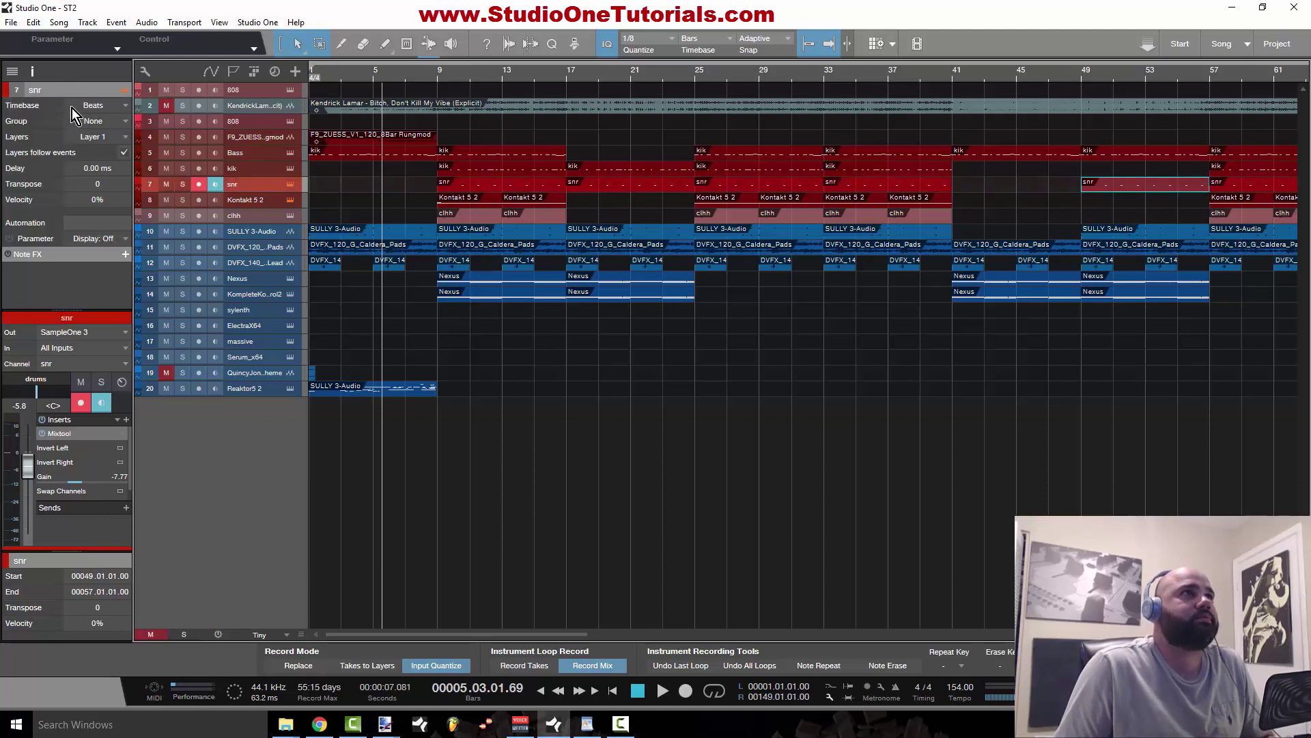
pyautogui.doubleClick(53, 93)
pyautogui.press('Return')
# Step: Try the Seconds timebase on the snr track, return it to Beats, and look at the group options
pyautogui.click(122, 110)
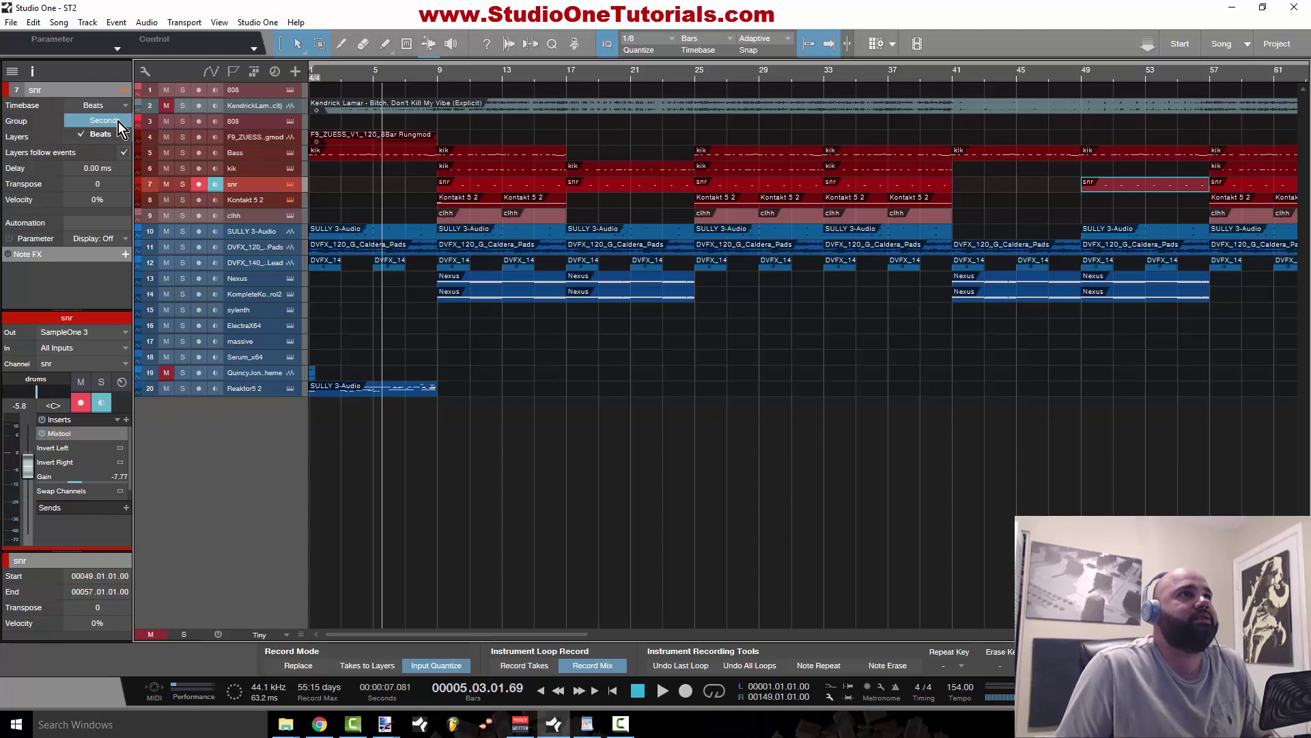
pyautogui.click(117, 122)
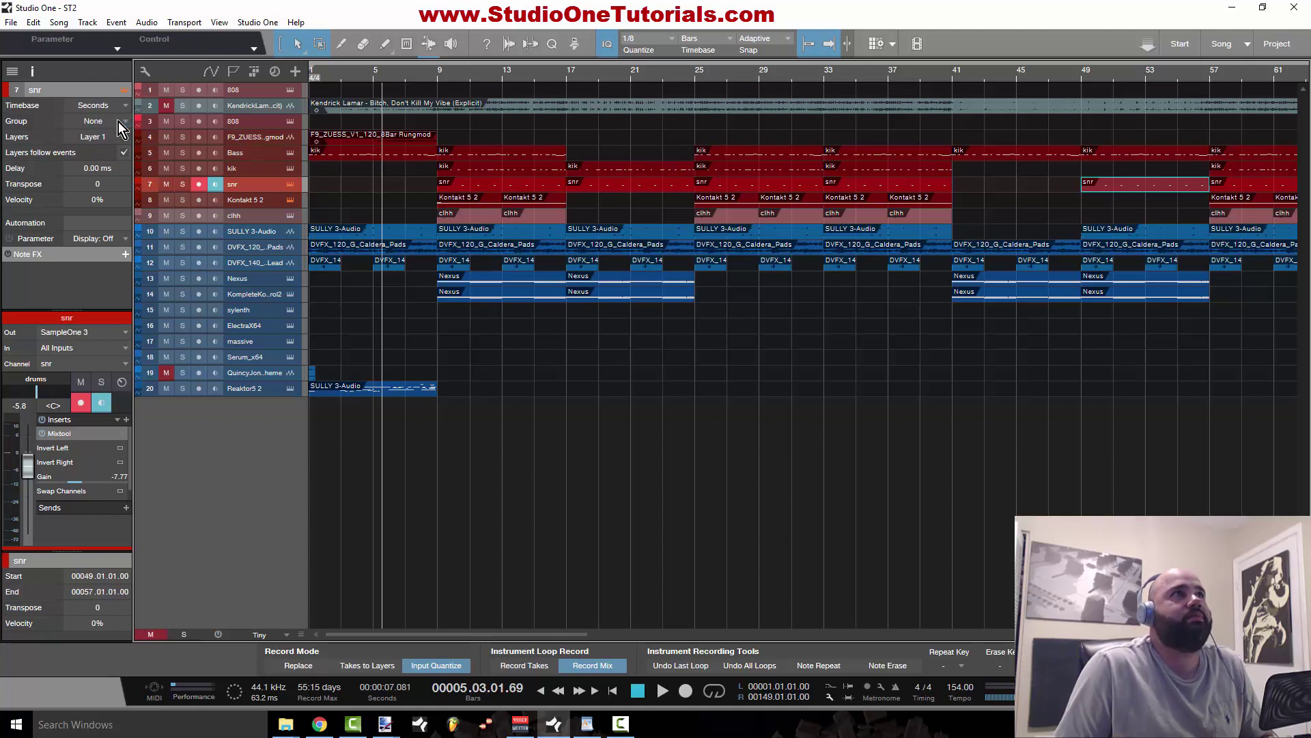
pyautogui.click(127, 104)
pyautogui.click(126, 131)
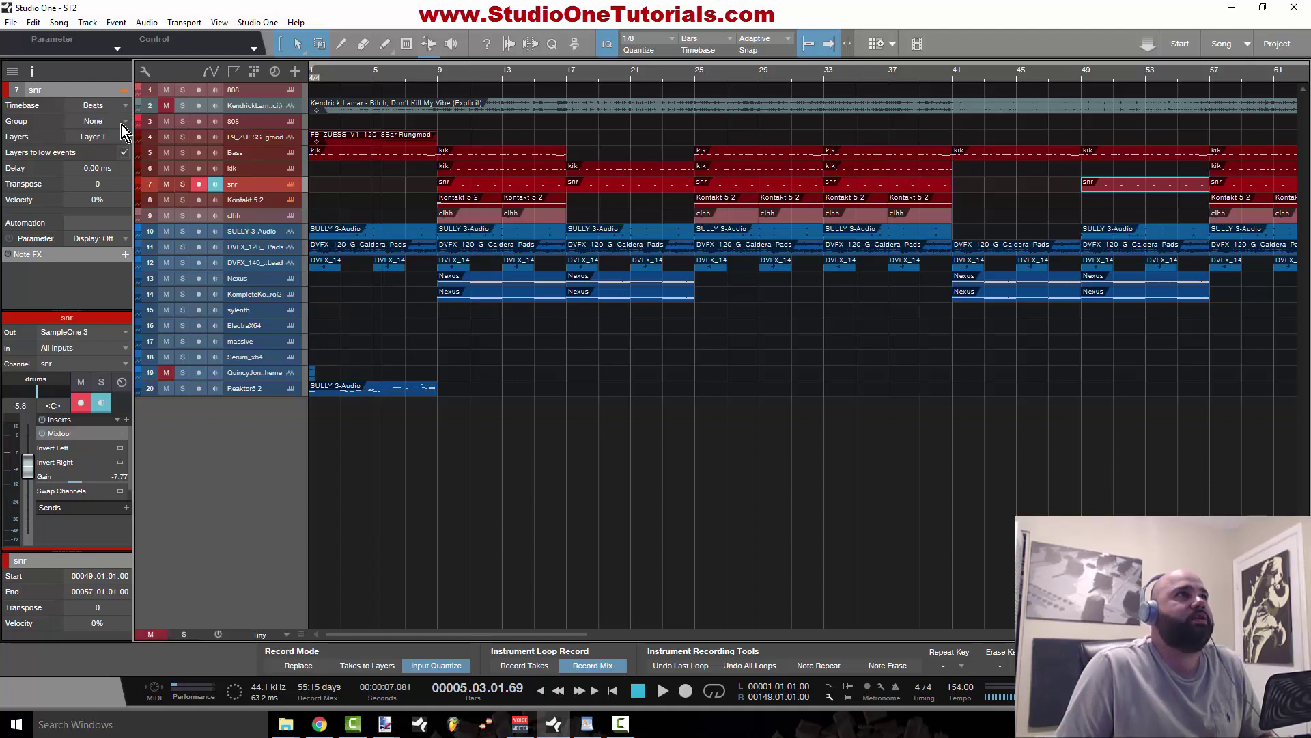
pyautogui.click(123, 124)
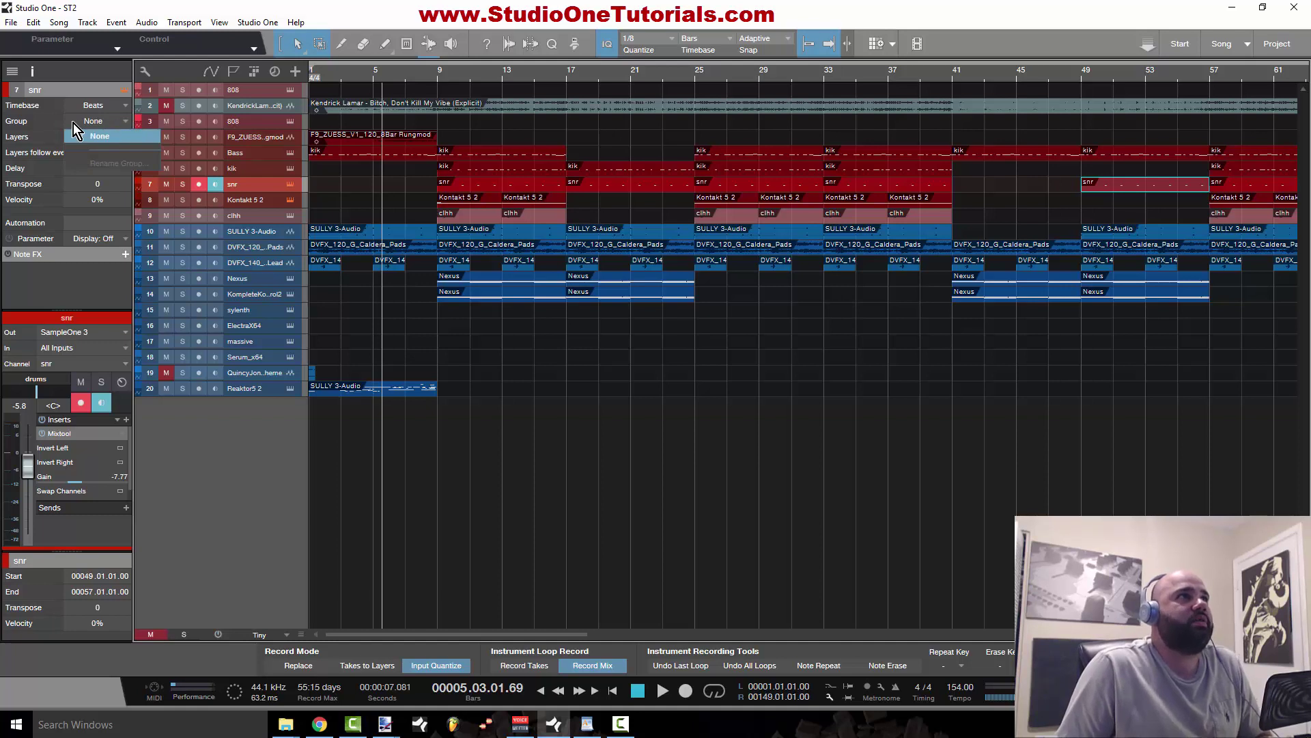
pyautogui.click(36, 121)
# Step: Add a new empty layer to the snr track and switch the track back to Layer 1
pyautogui.click(127, 137)
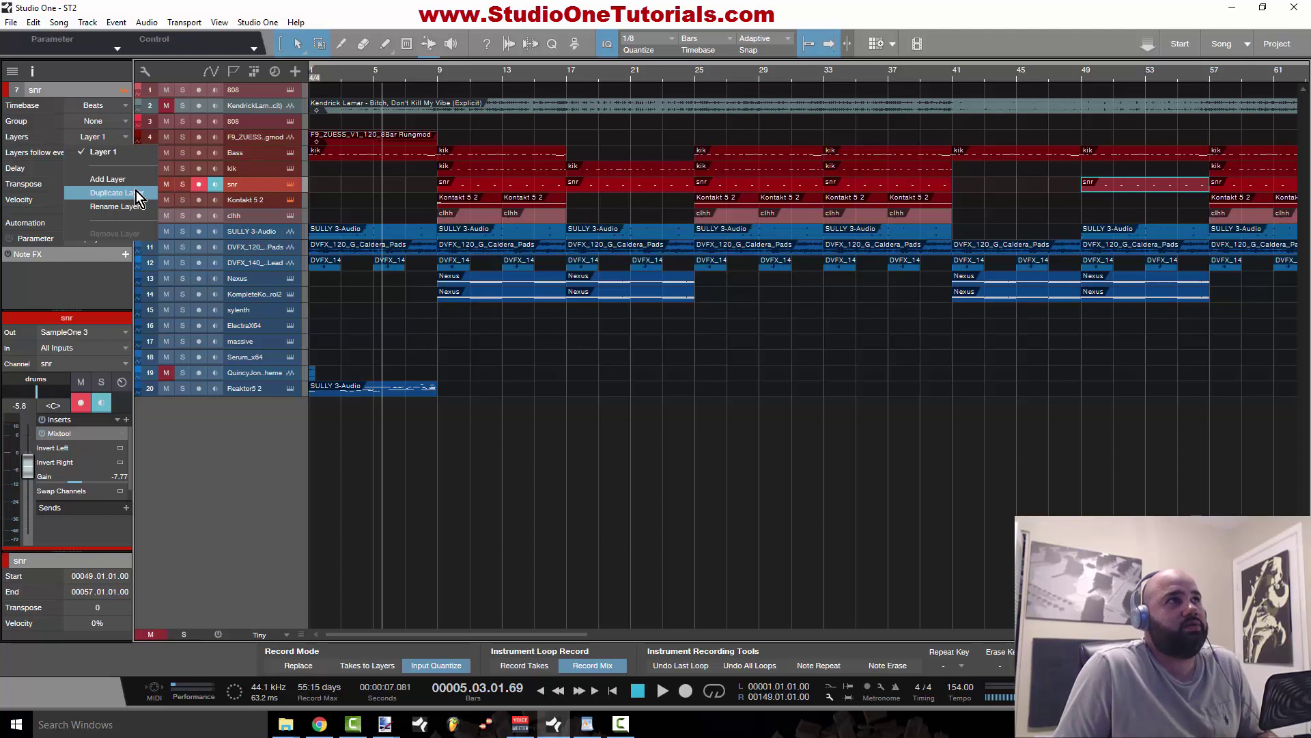
pyautogui.click(108, 180)
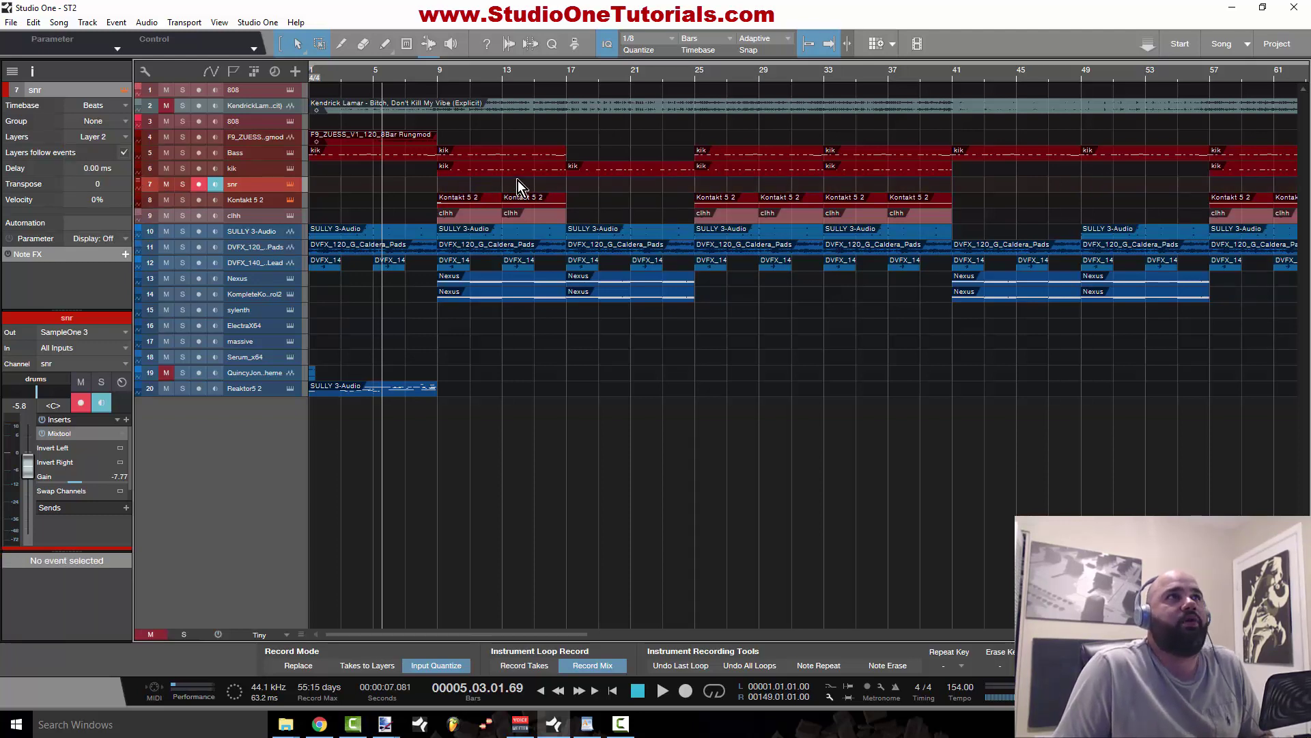
pyautogui.click(122, 140)
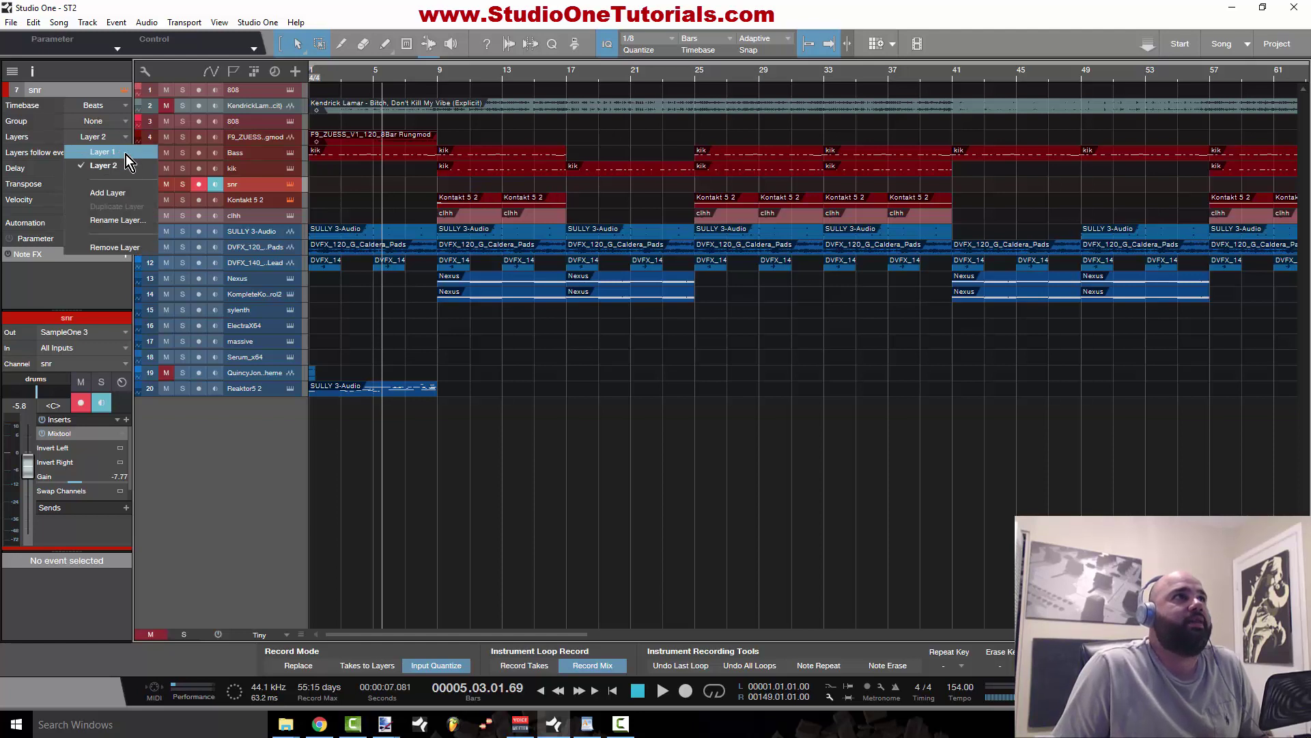
pyautogui.click(128, 155)
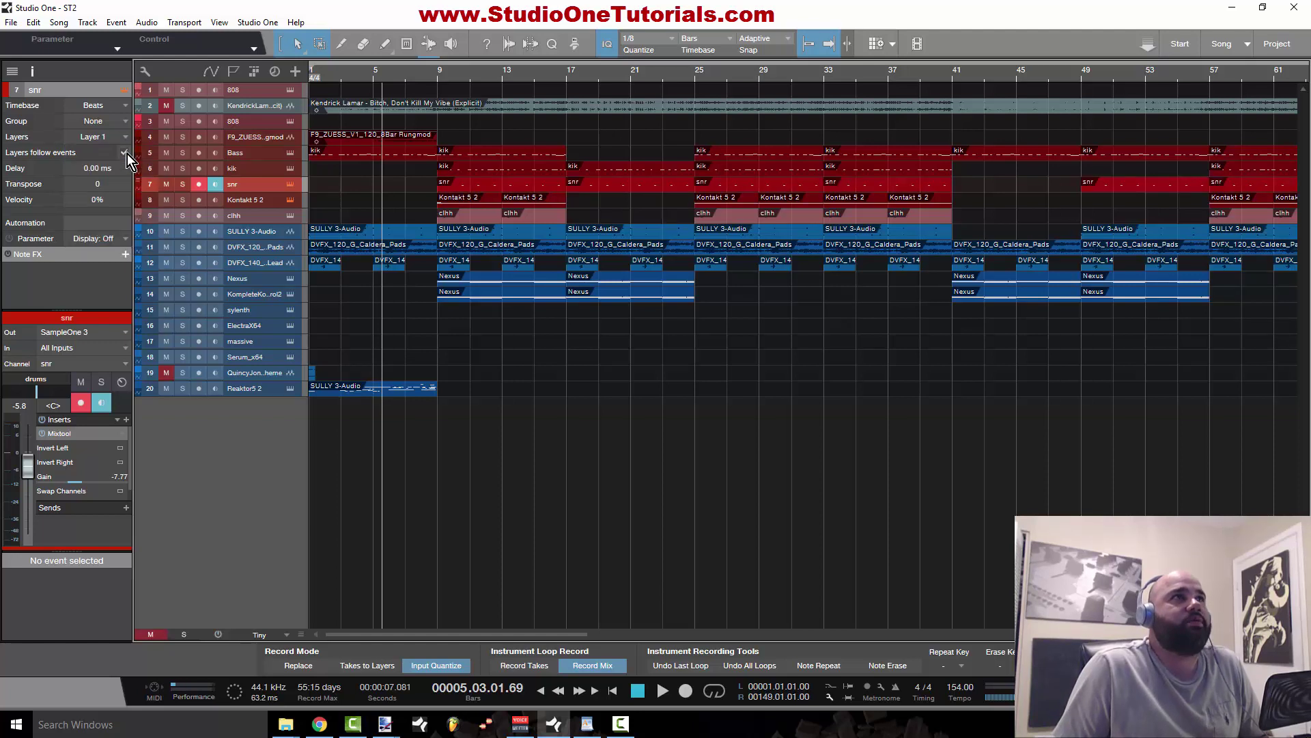
# Step: Alternate the snr track between Layer 2 and Layer 1 to compare their contents, ending on Layer 1
pyautogui.click(123, 135)
pyautogui.click(122, 165)
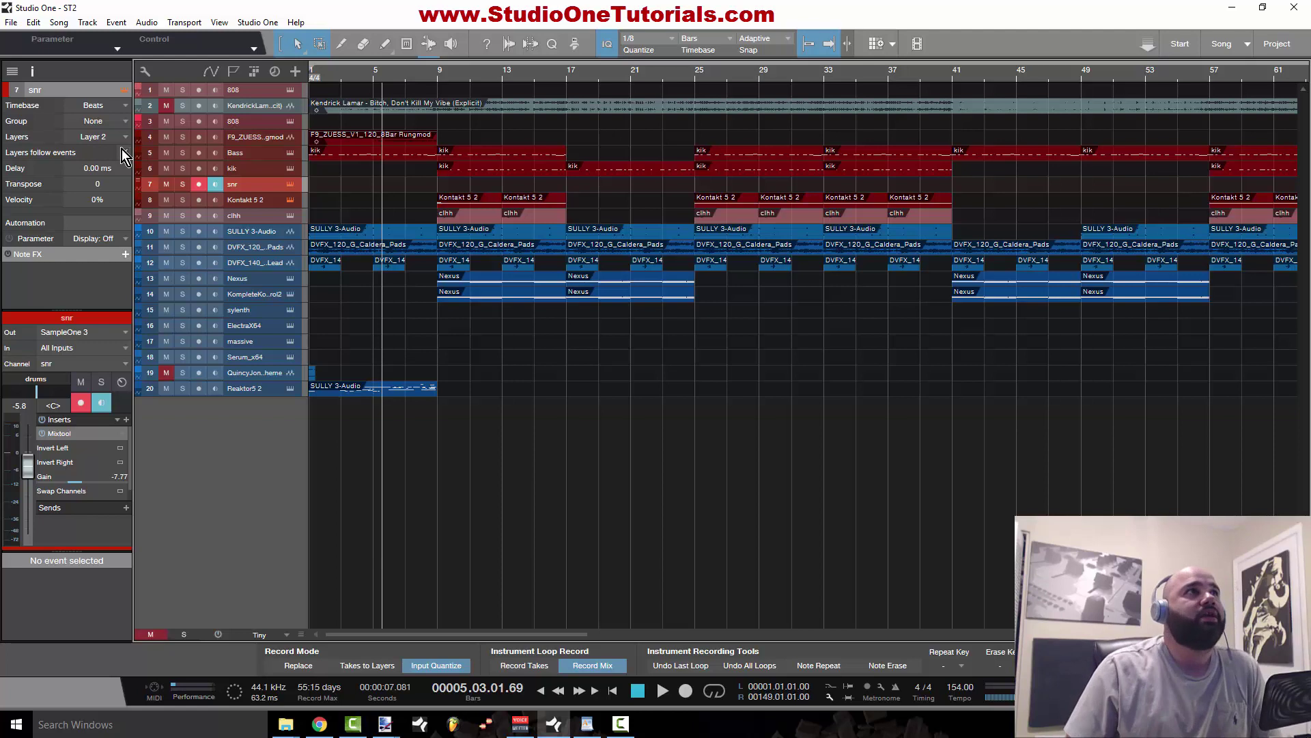
pyautogui.click(116, 137)
pyautogui.click(118, 157)
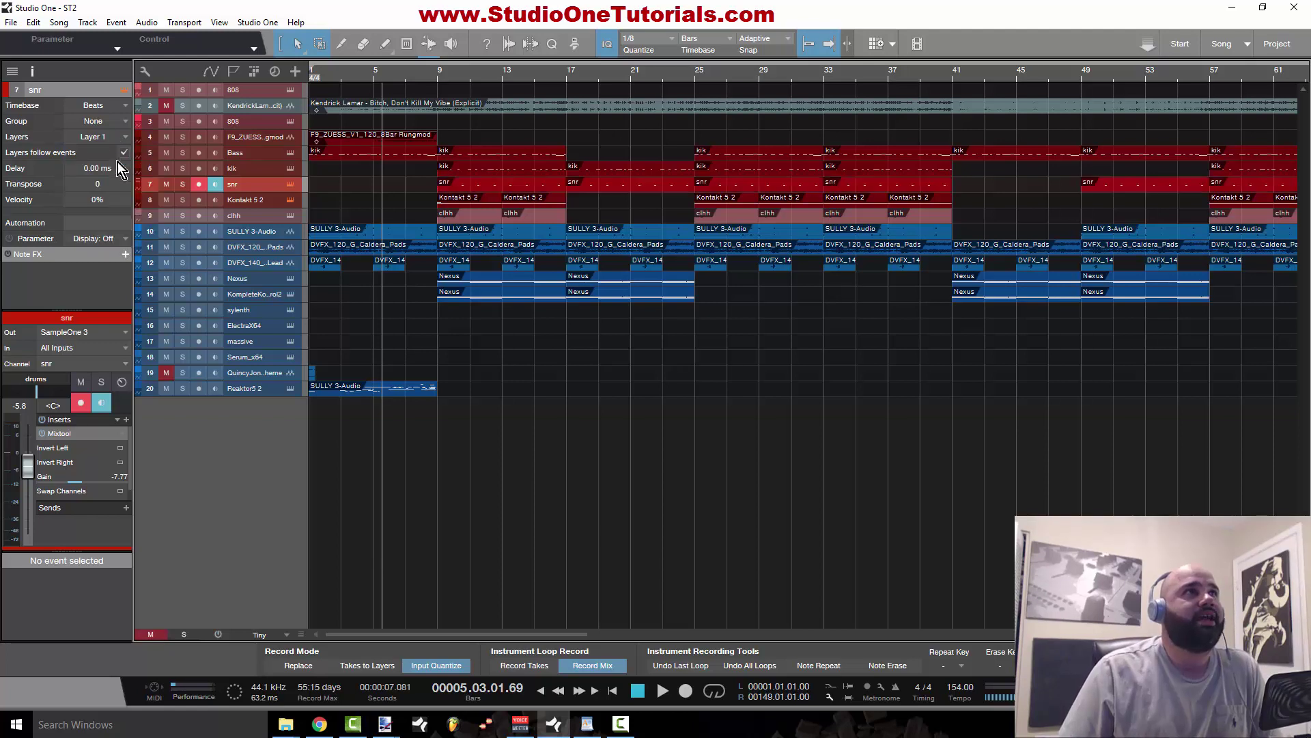
pyautogui.click(117, 139)
pyautogui.click(117, 165)
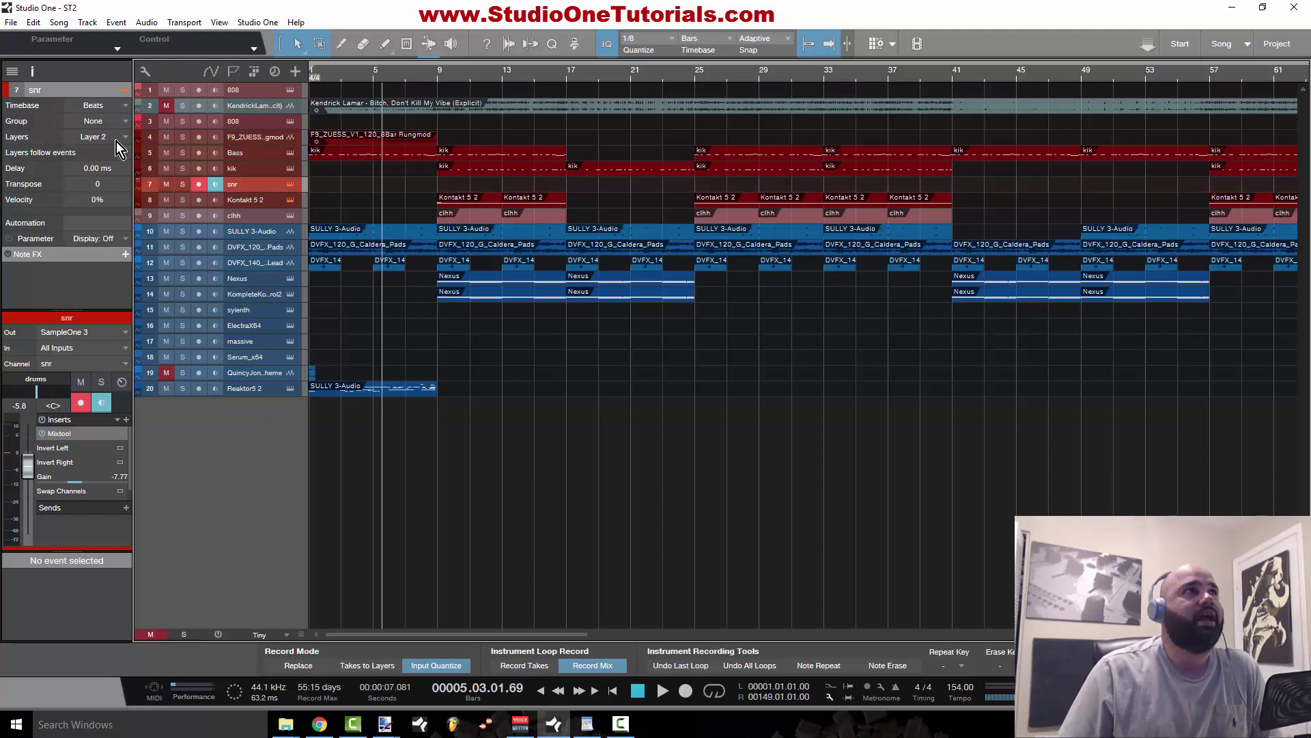
pyautogui.click(115, 140)
pyautogui.click(118, 163)
pyautogui.click(116, 140)
pyautogui.click(117, 153)
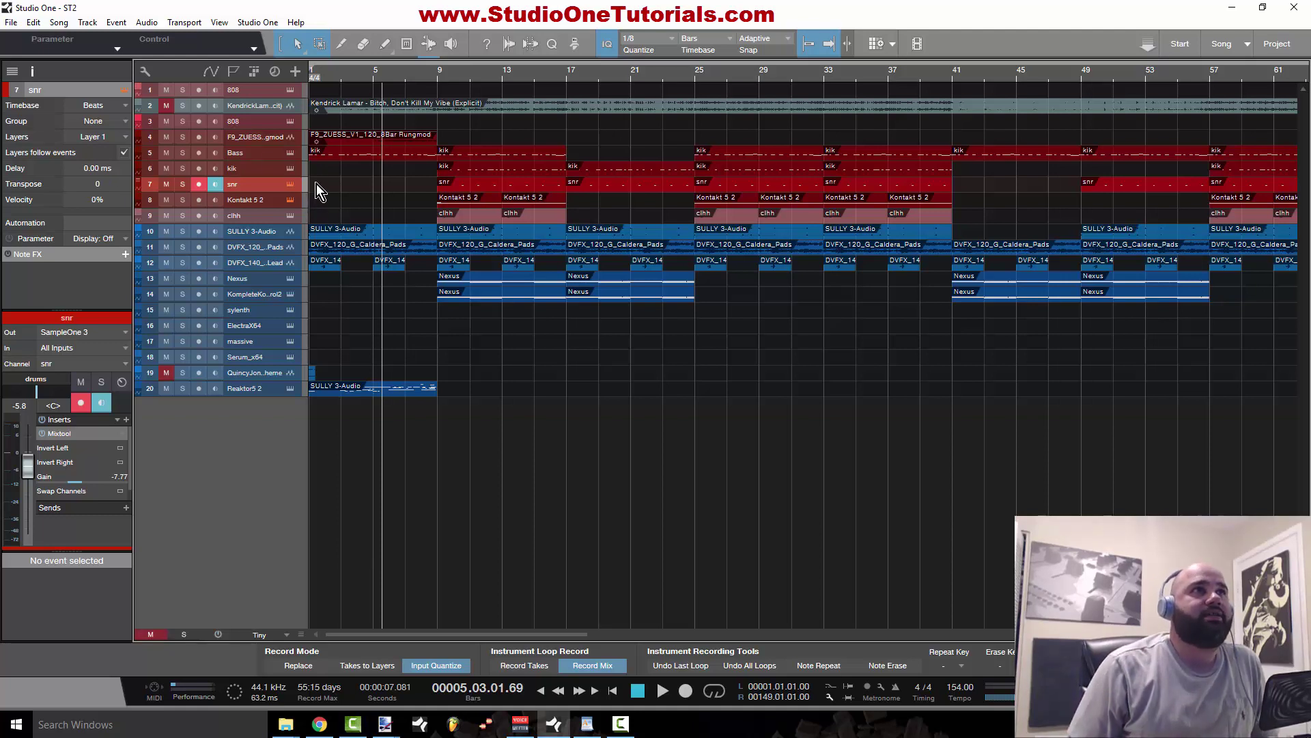
# Step: Try transpose values such as 22, -15 and -12 on the snr track
pyautogui.rightClick(124, 197)
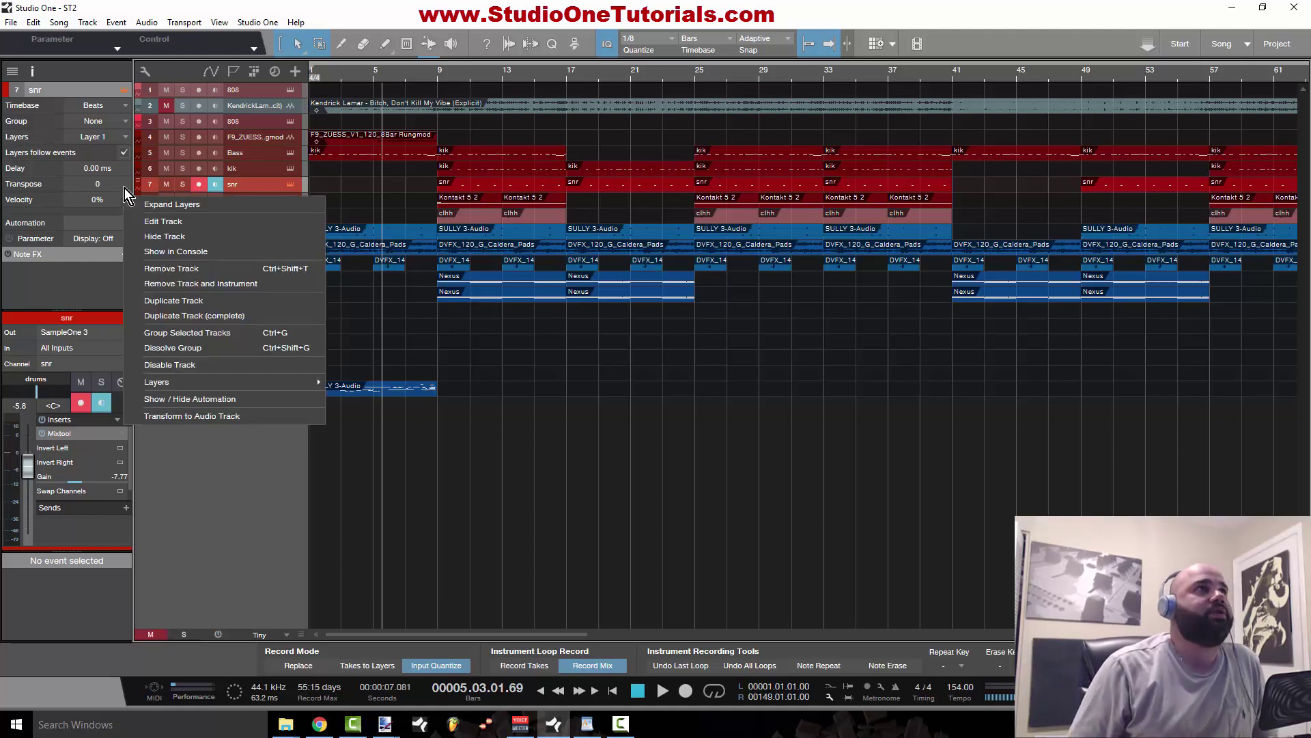
pyautogui.click(83, 184)
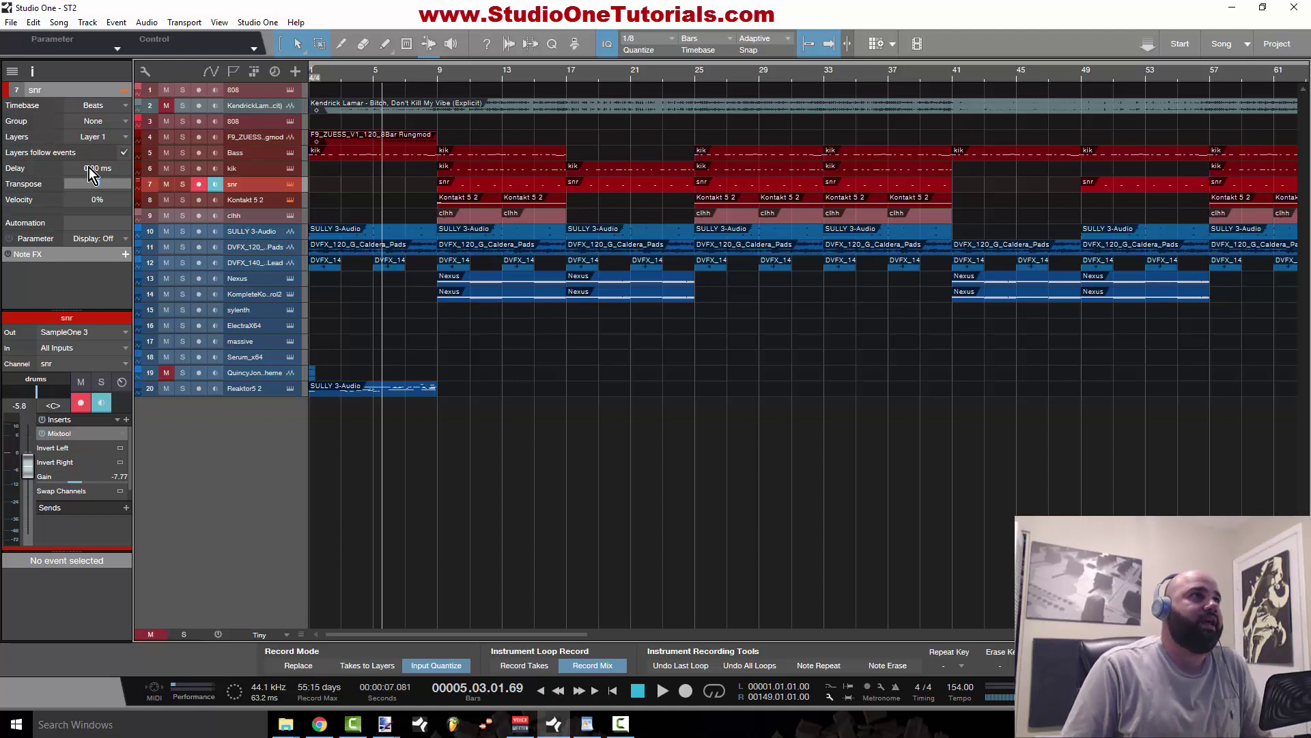
pyautogui.click(54, 202)
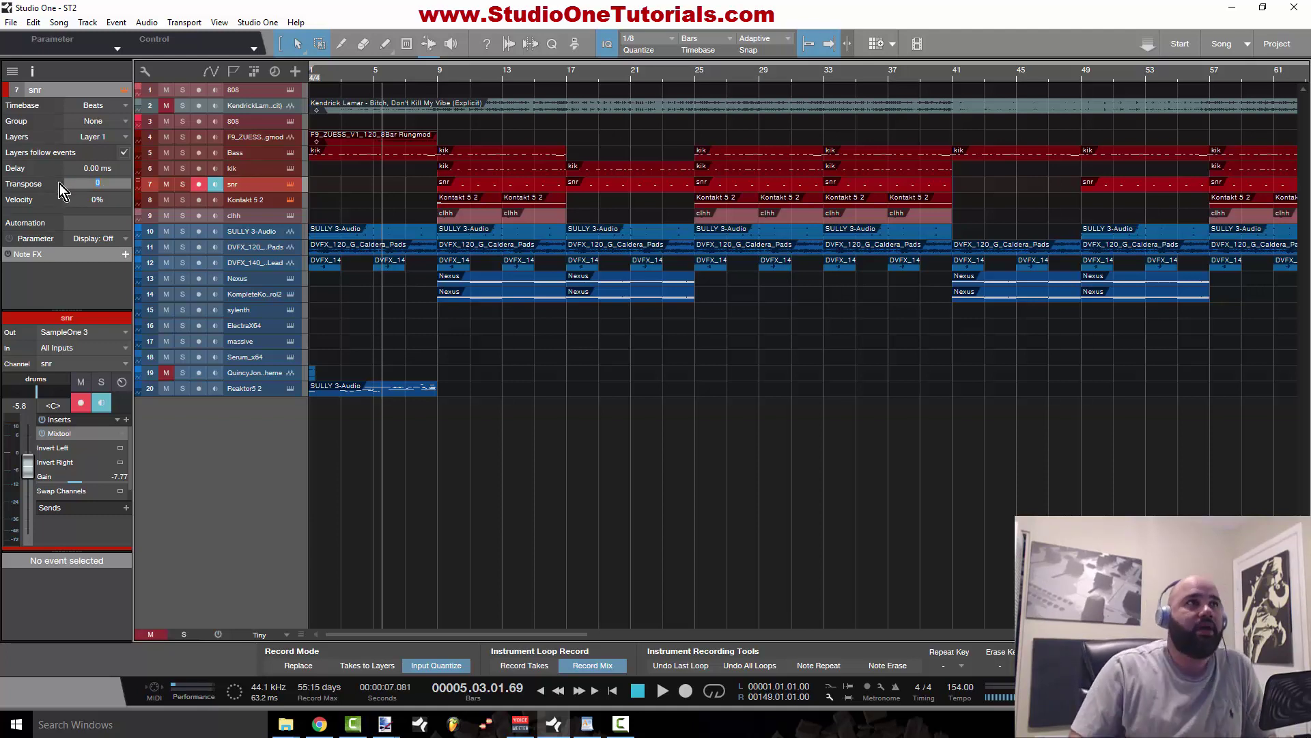
pyautogui.scroll(11, 114, 194)
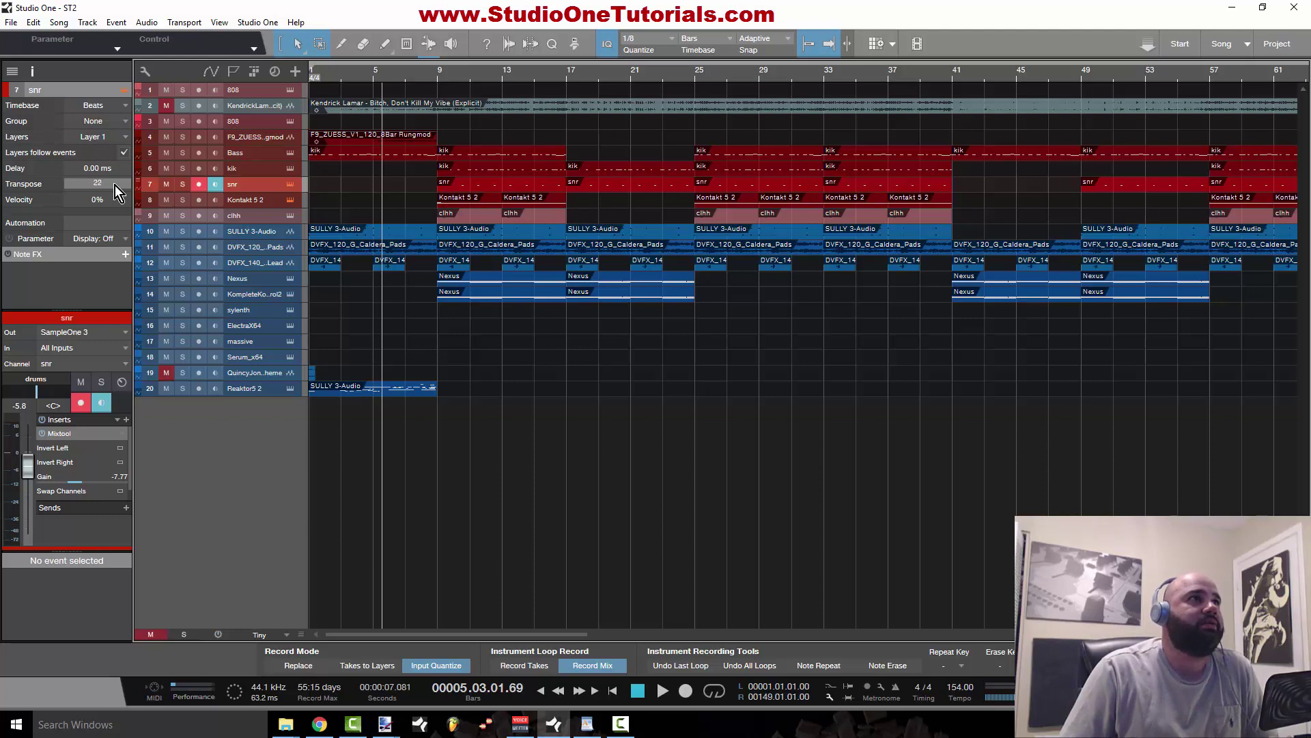
pyautogui.scroll(-15, 116, 194)
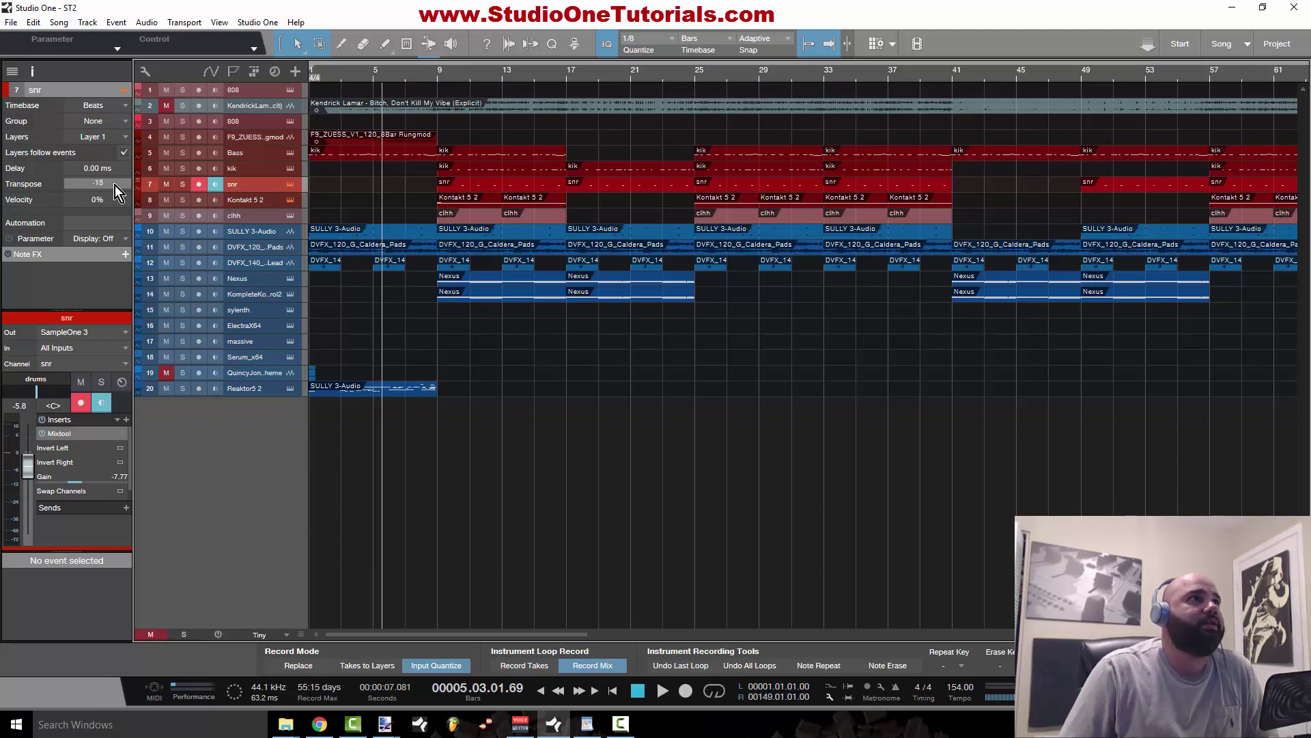
pyautogui.scroll(16, 116, 194)
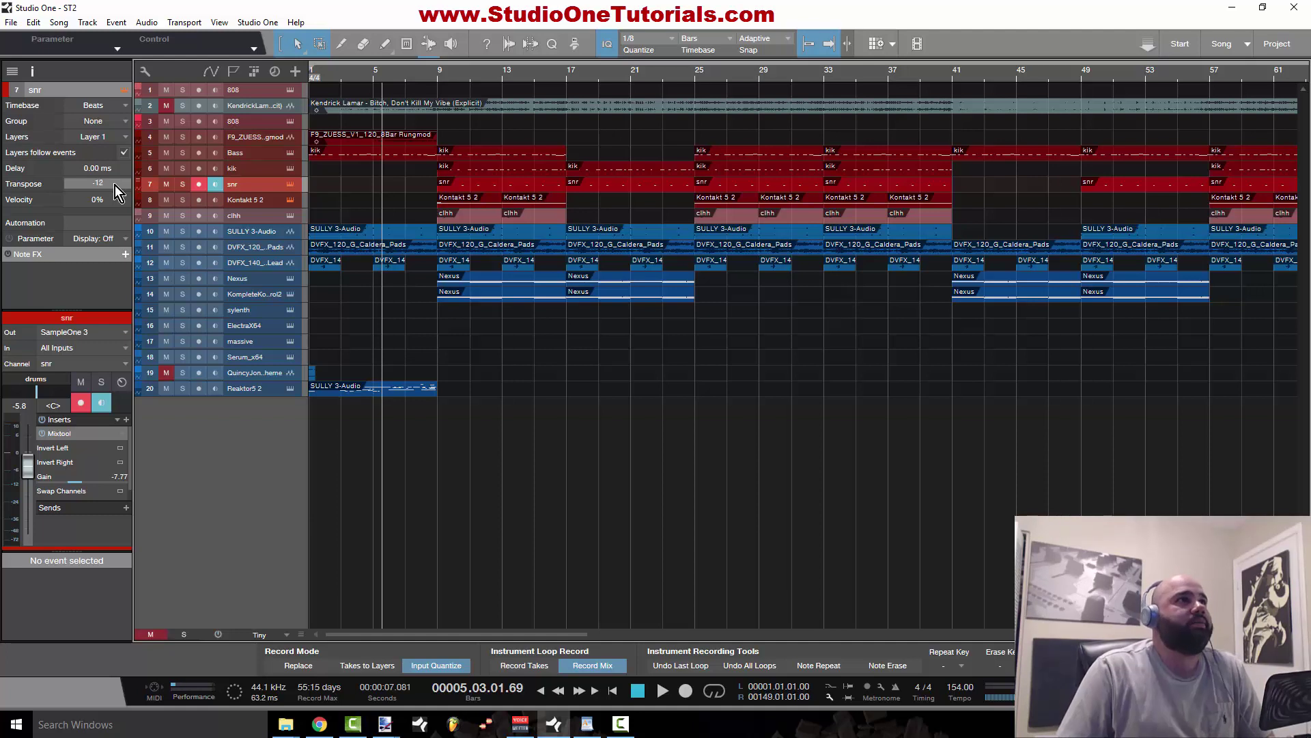
pyautogui.scroll(6, 118, 194)
pyautogui.scroll(1, 117, 194)
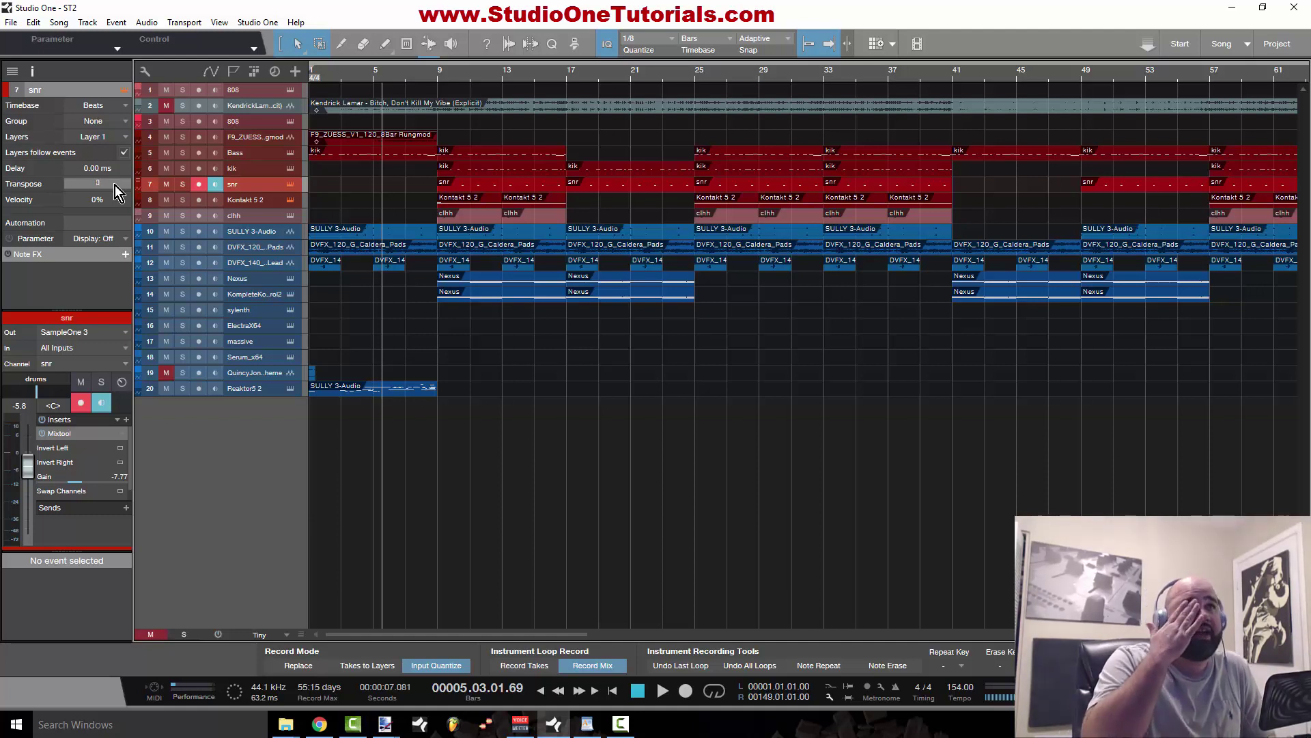
# Step: View the SULLY 3-Audio track's inspector settings, play the song from the start, then reselect the snr track and stop playback
pyautogui.click(259, 235)
pyautogui.press(',')
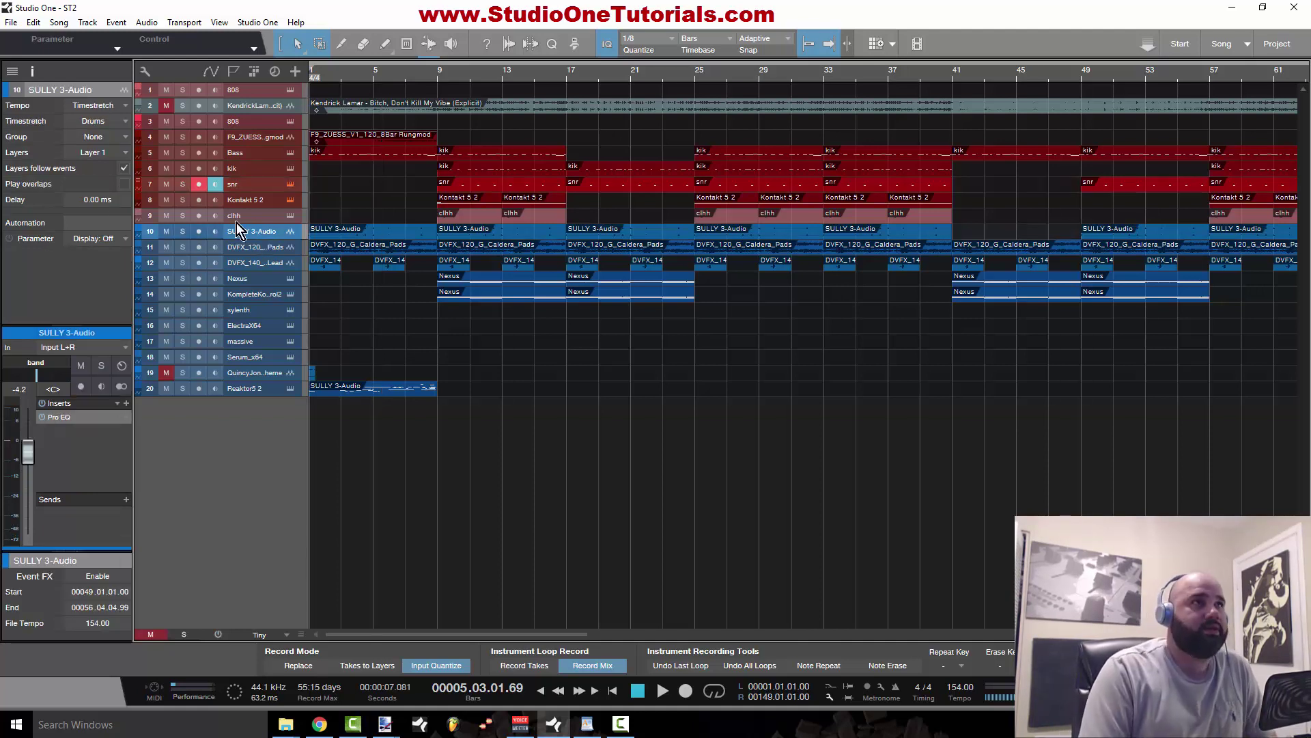
pyautogui.press('space')
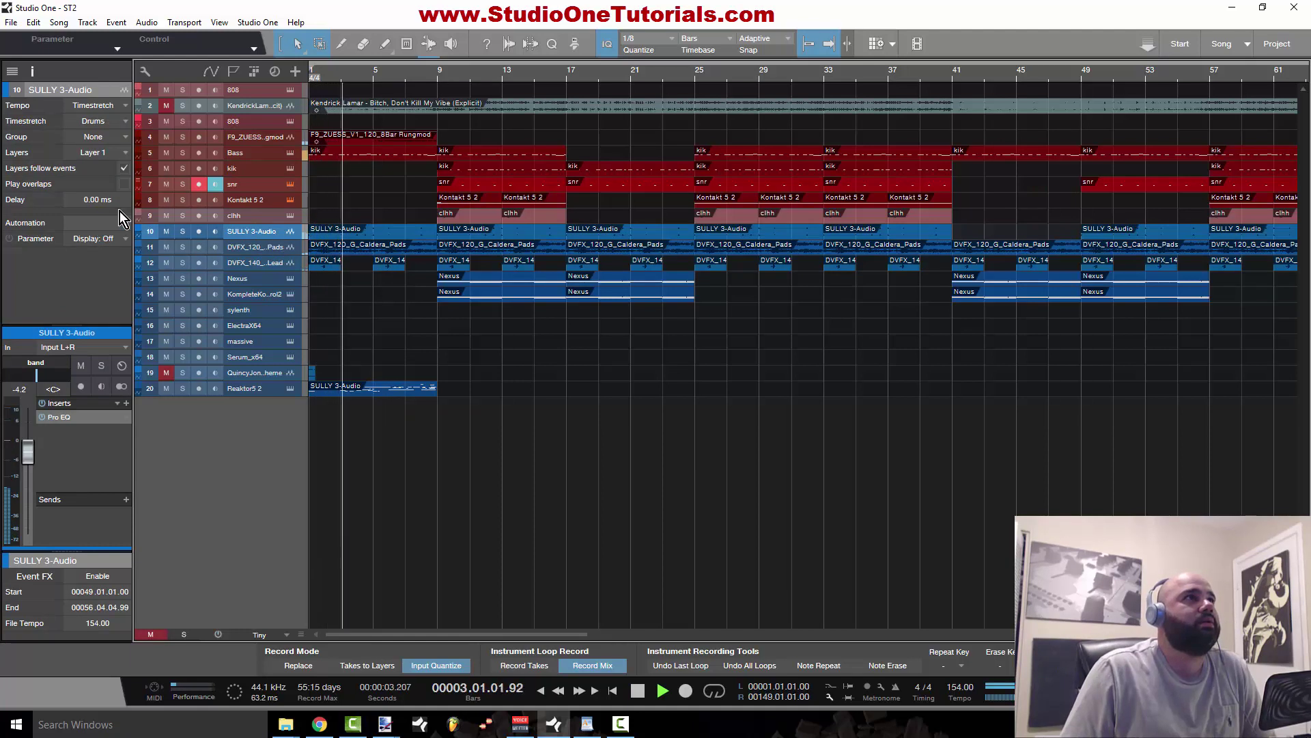
pyautogui.click(282, 185)
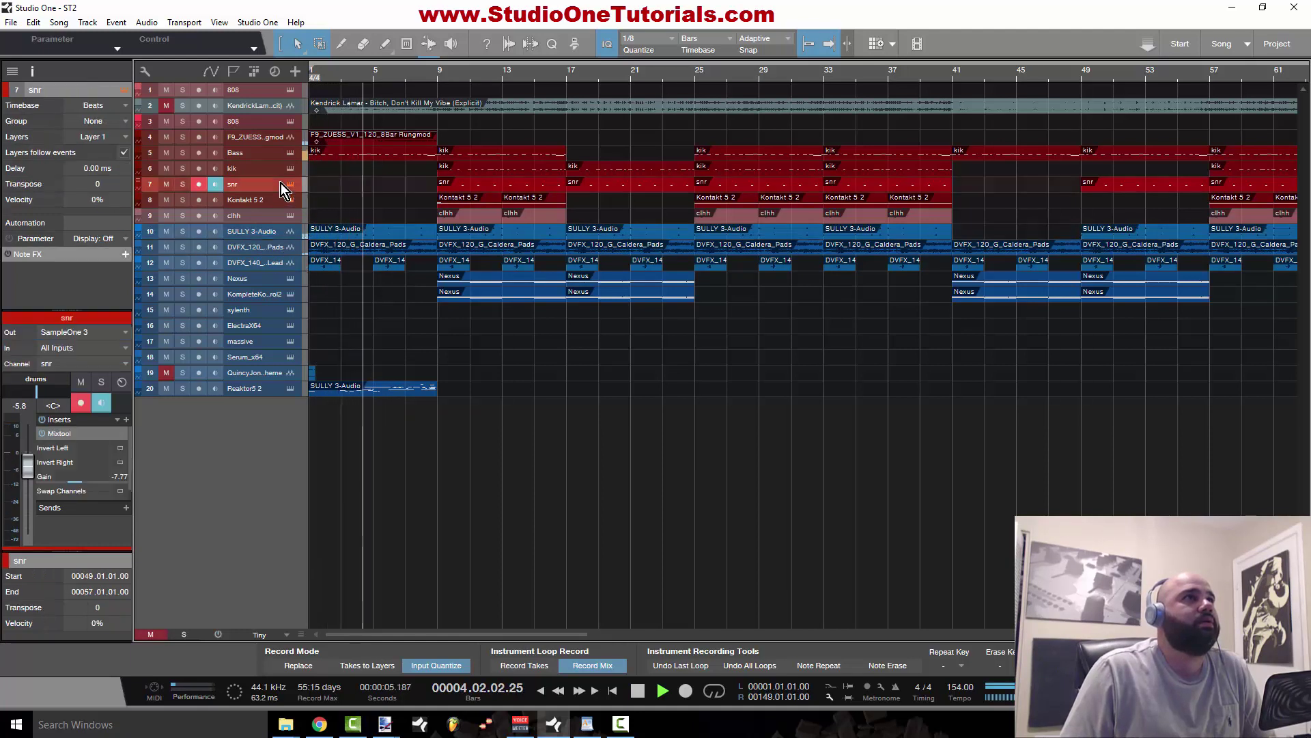
pyautogui.press('space')
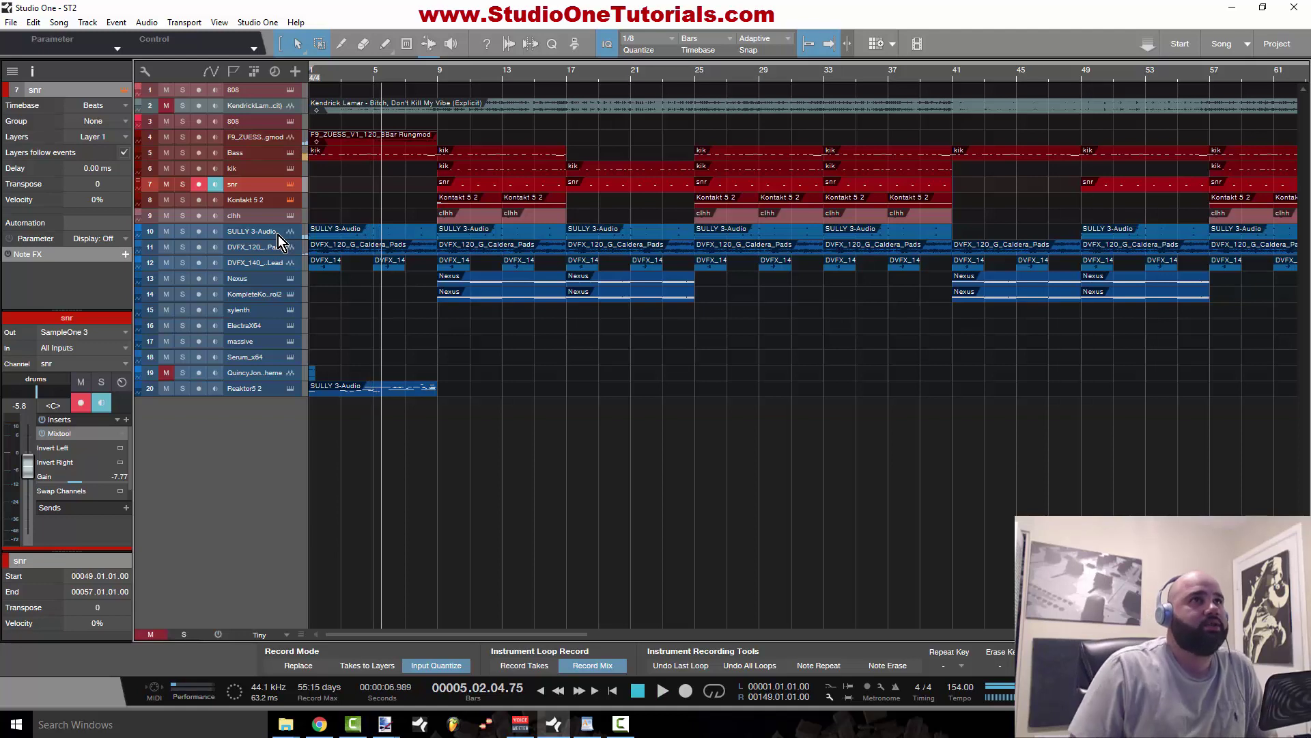
# Step: Play the song from bar 9 while setting the snr track's transpose to -2, then stop playback
pyautogui.click(438, 77)
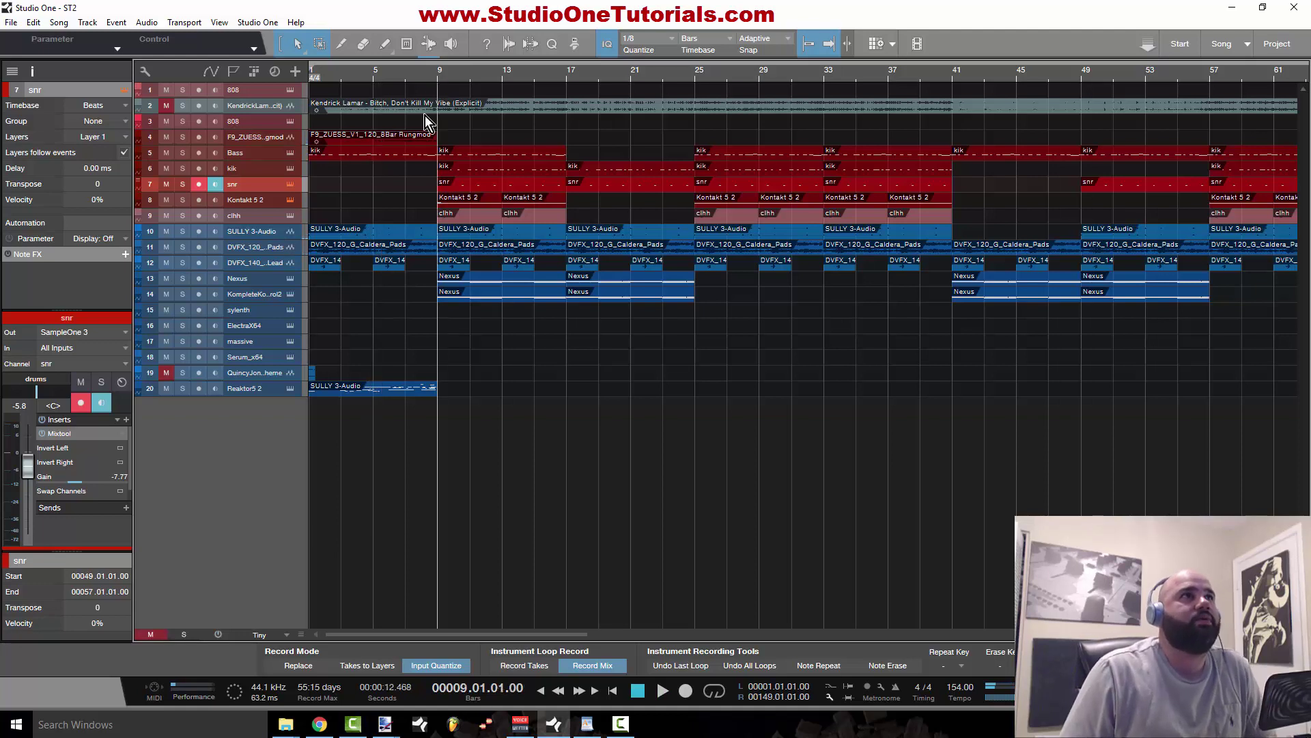
pyautogui.press('space')
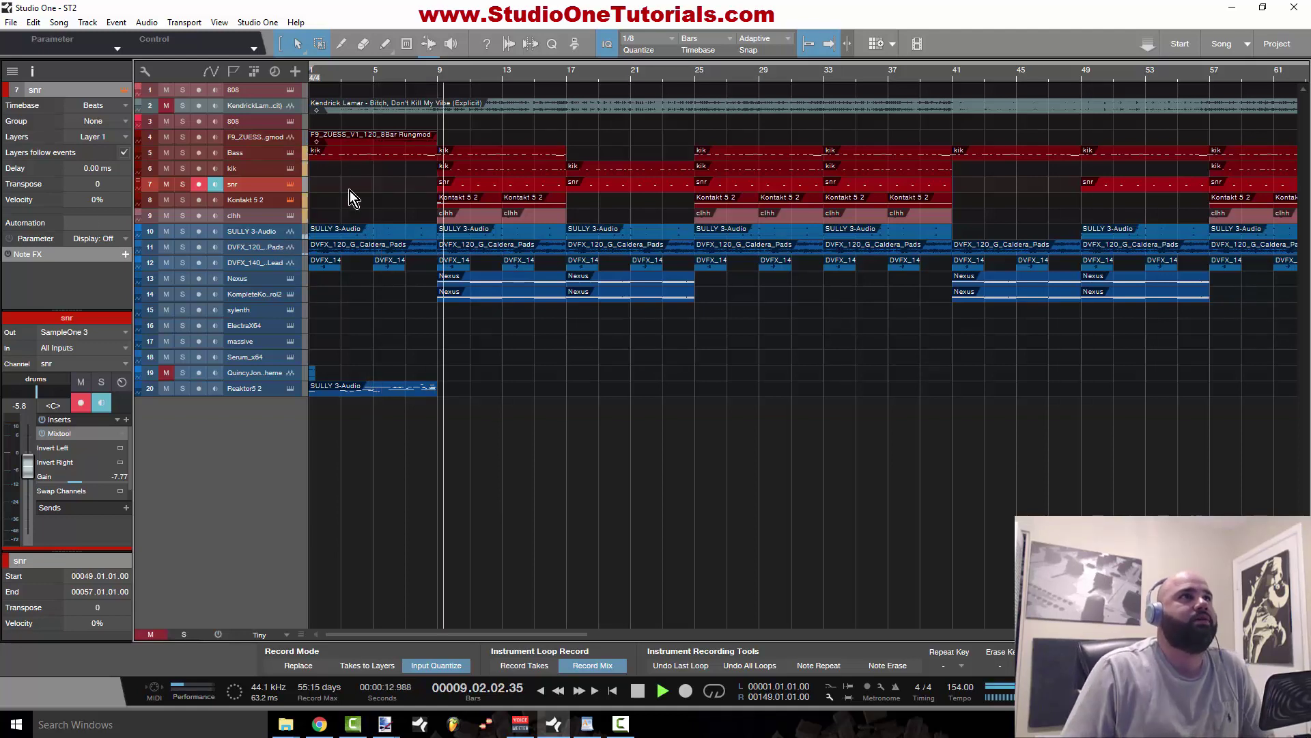
pyautogui.scroll(-2, 101, 194)
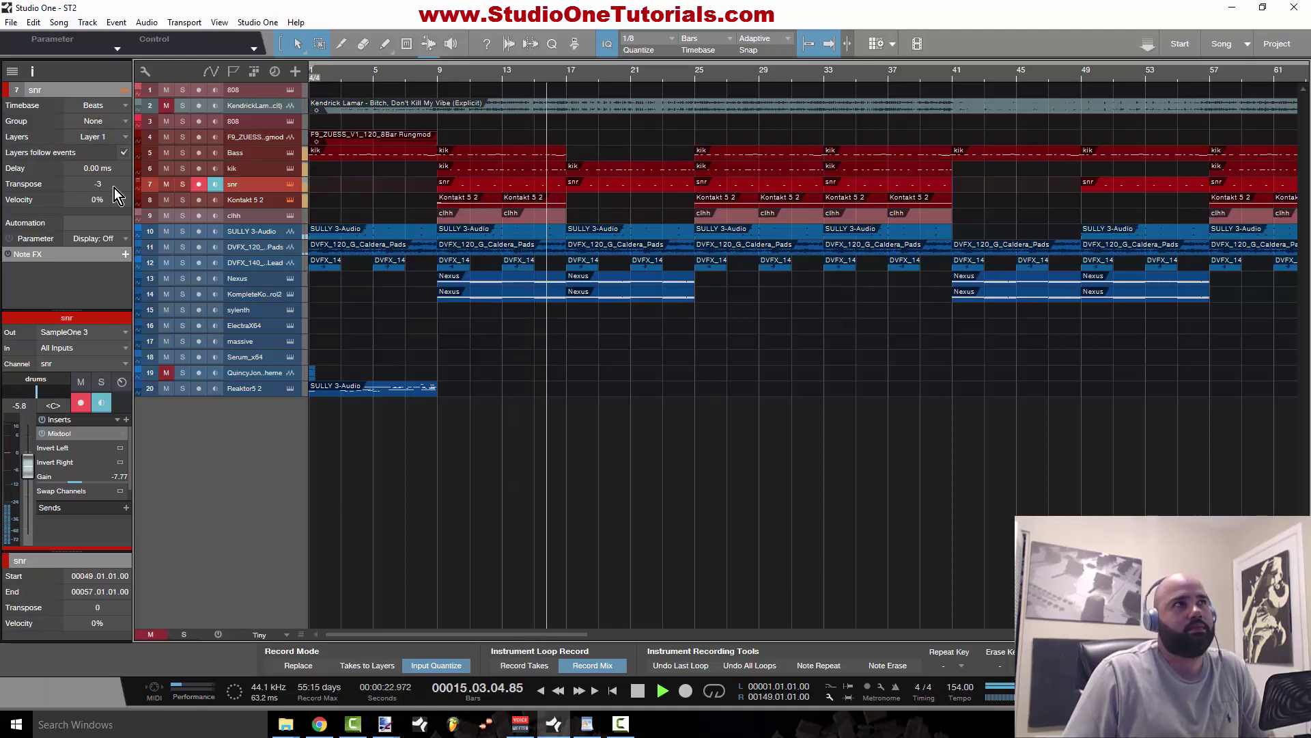
pyautogui.press('space')
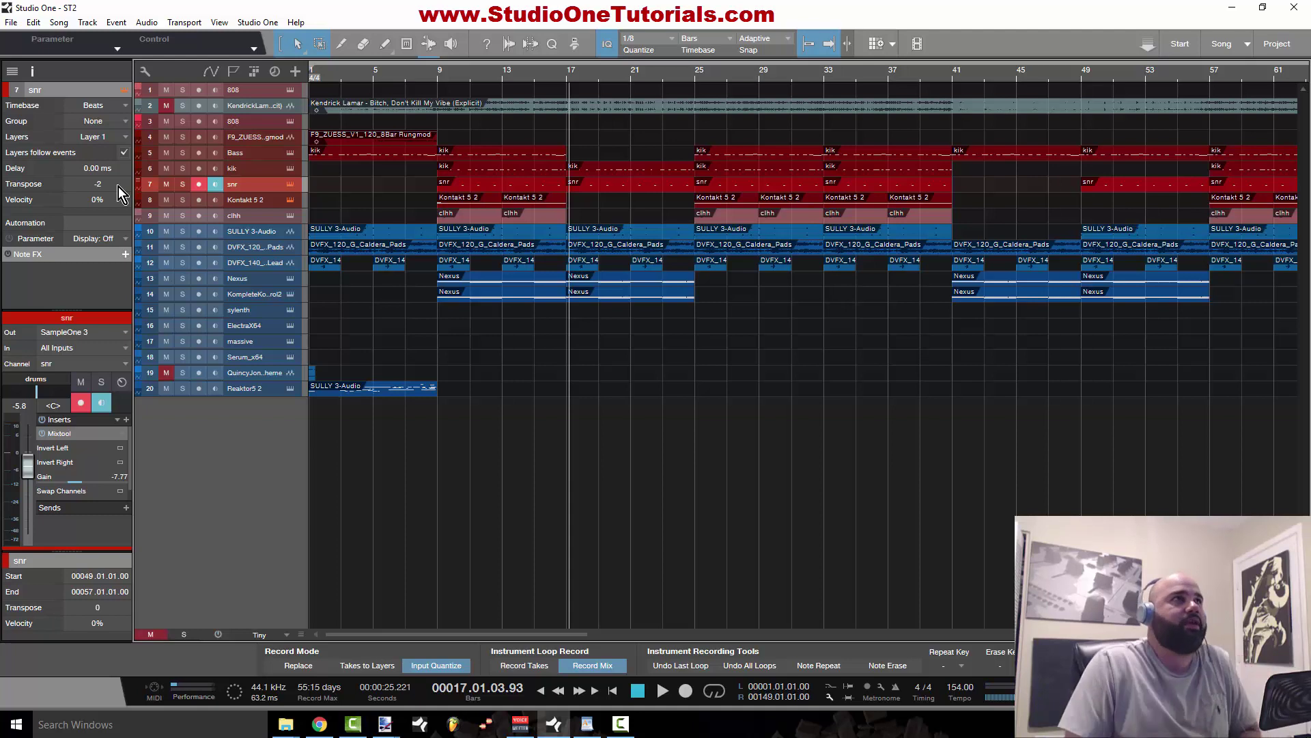
# Step: Return the snr track's transpose to 0 and its velocity to 0%
pyautogui.scroll(1, 118, 185)
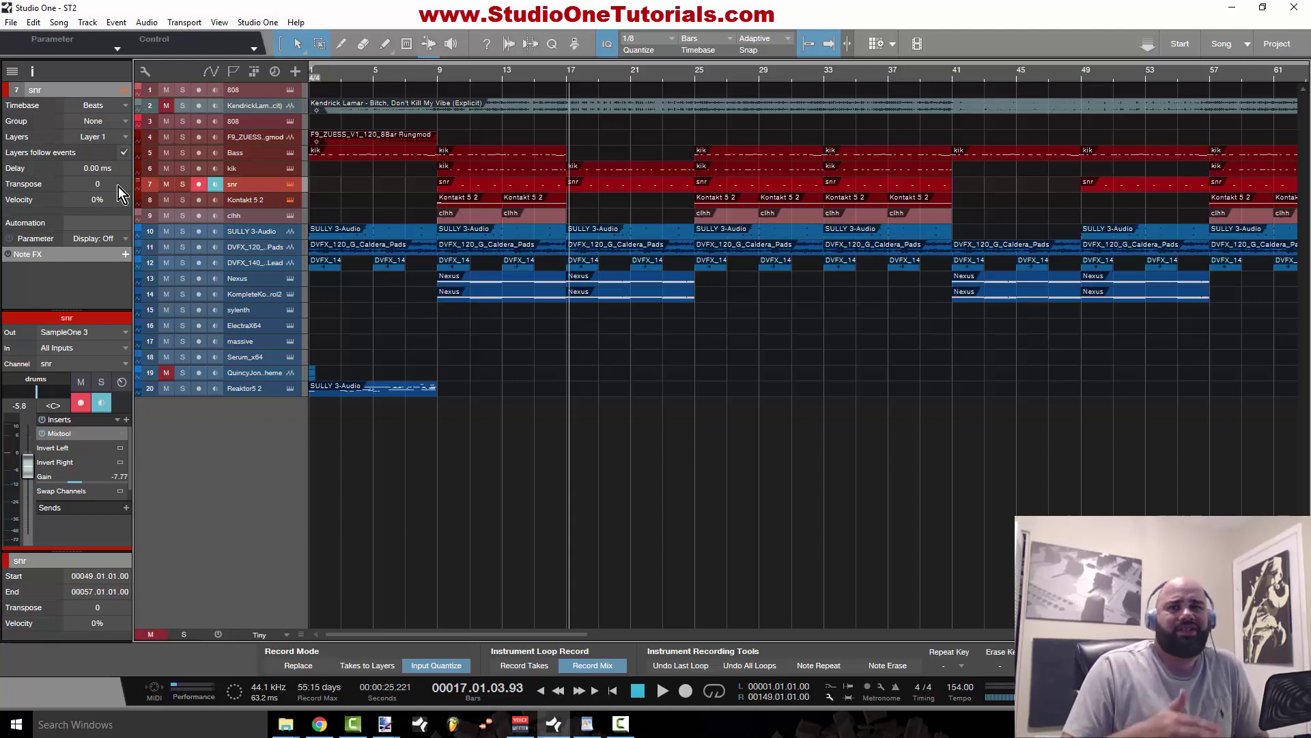
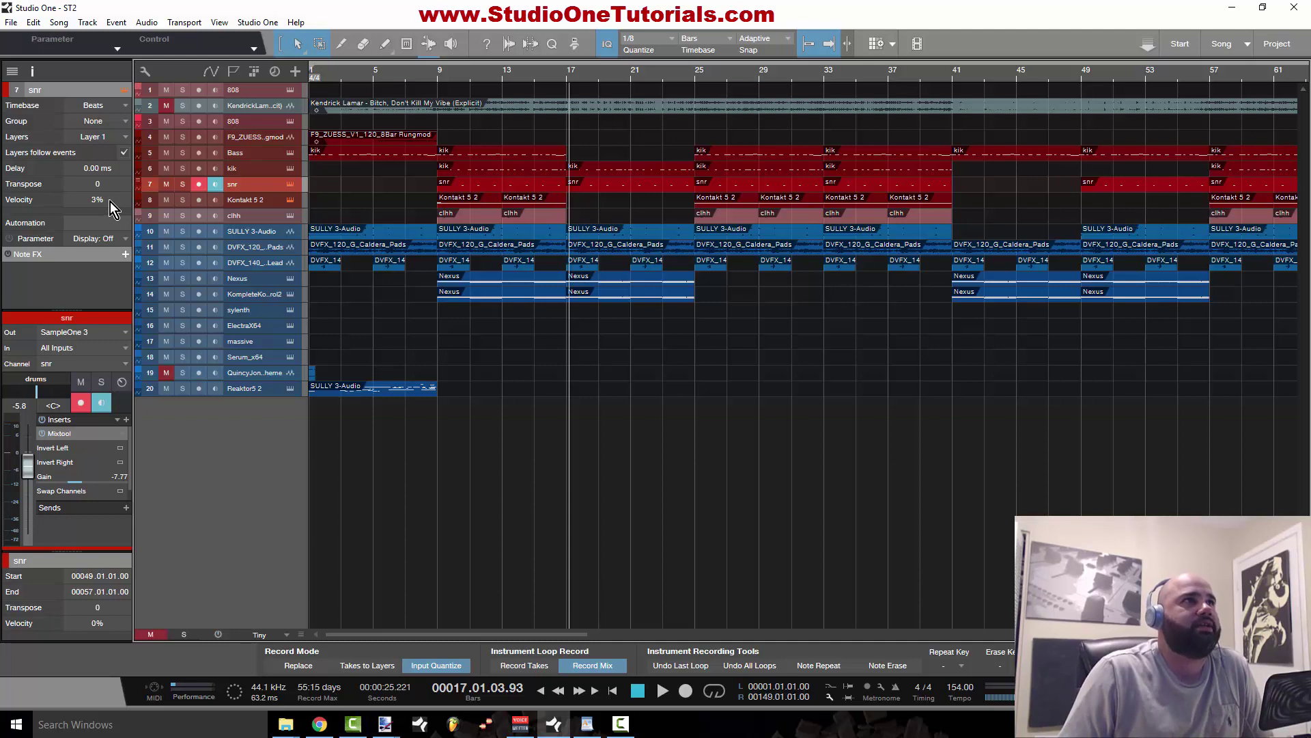
pyautogui.scroll(1, 110, 203)
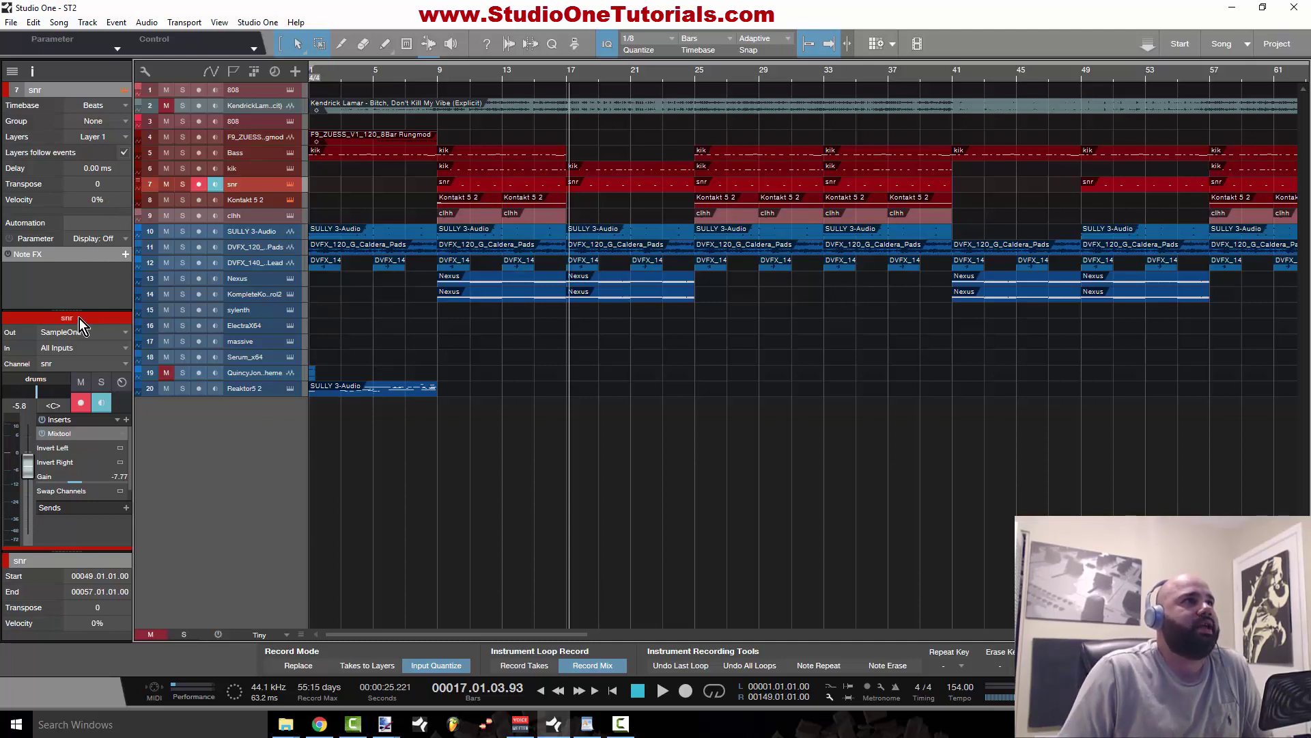
# Step: Adjust the heights of the inspector's track, channel and event sections, leaving the full track settings in view
pyautogui.moveTo(79, 313); pyautogui.dragTo(79, 369)
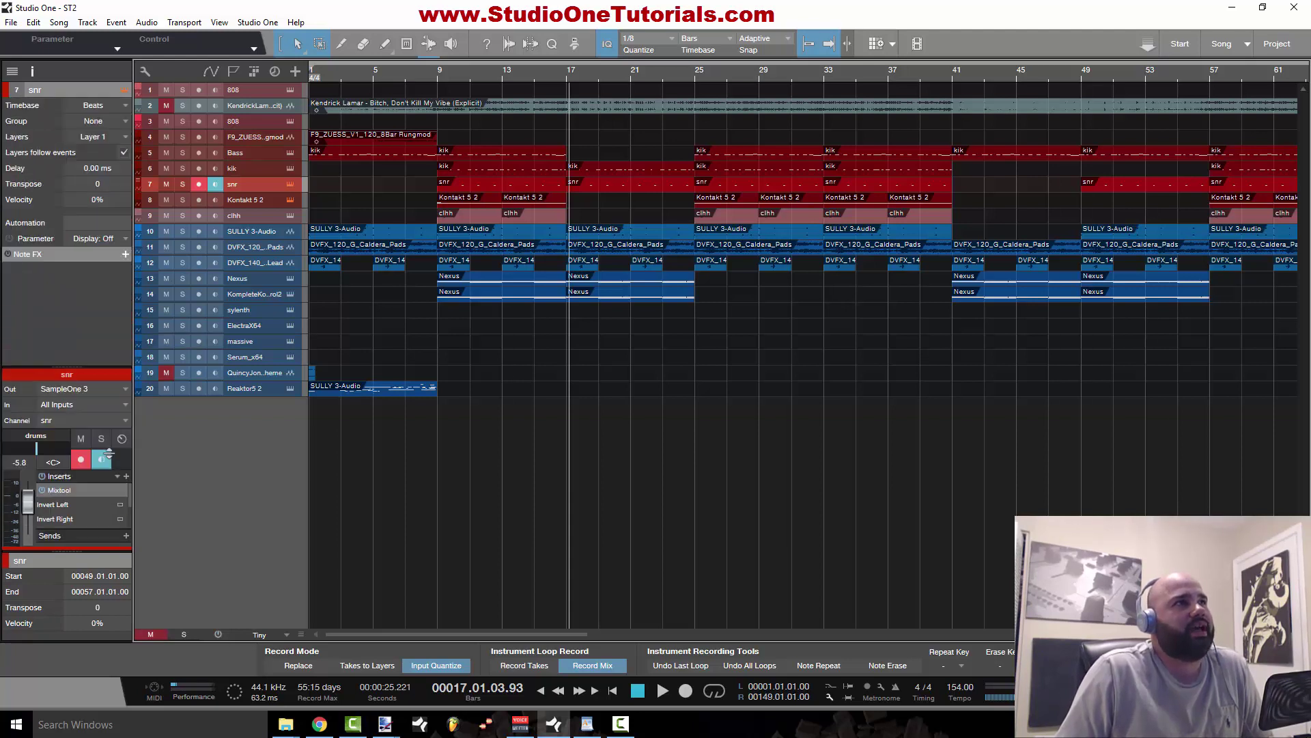
pyautogui.moveTo(81, 556); pyautogui.dragTo(78, 667)
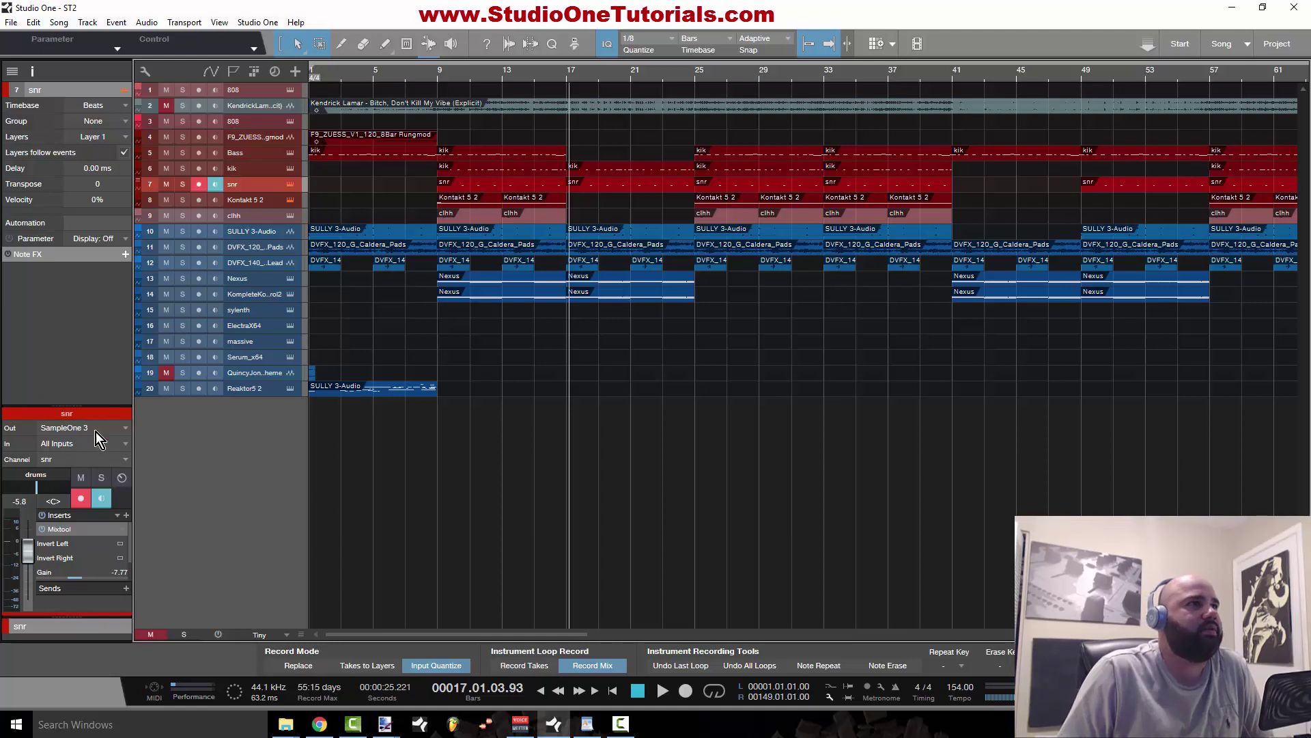
pyautogui.moveTo(89, 407); pyautogui.dragTo(108, 524)
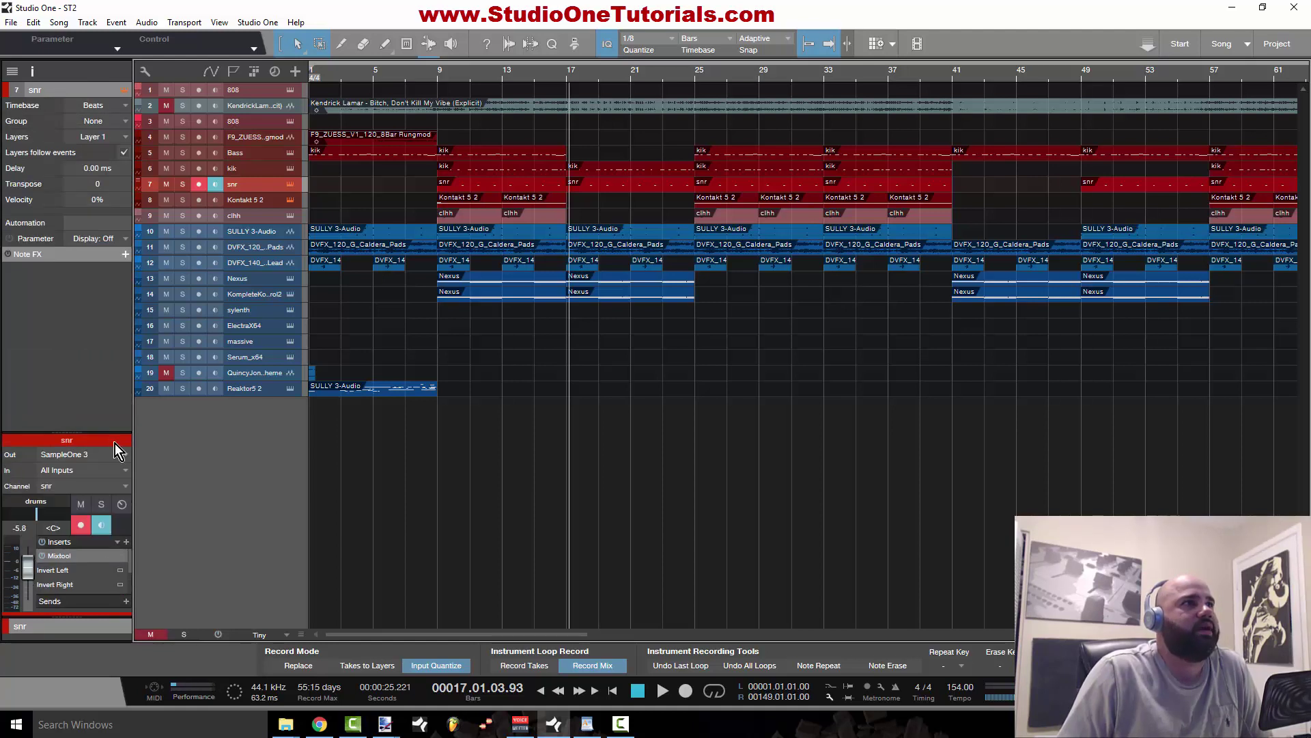
pyautogui.moveTo(104, 614); pyautogui.dragTo(101, 568)
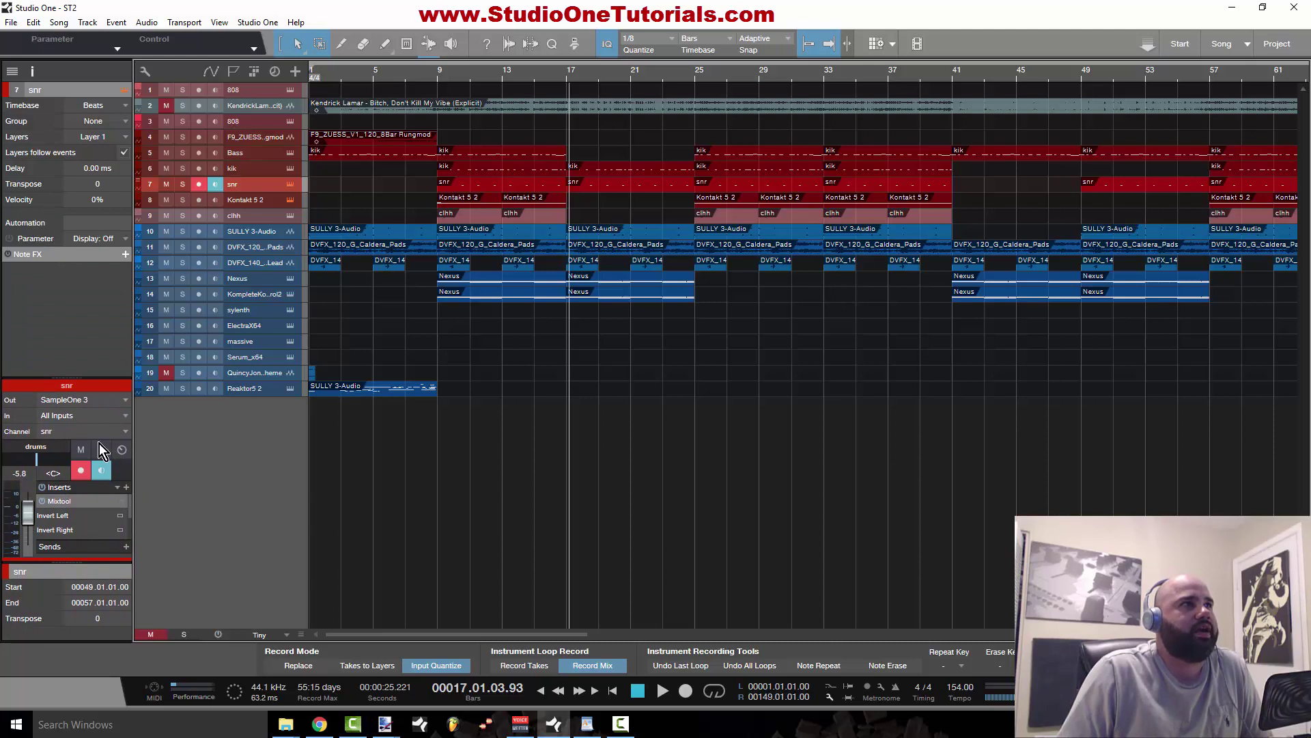
pyautogui.moveTo(85, 377); pyautogui.dragTo(88, 319)
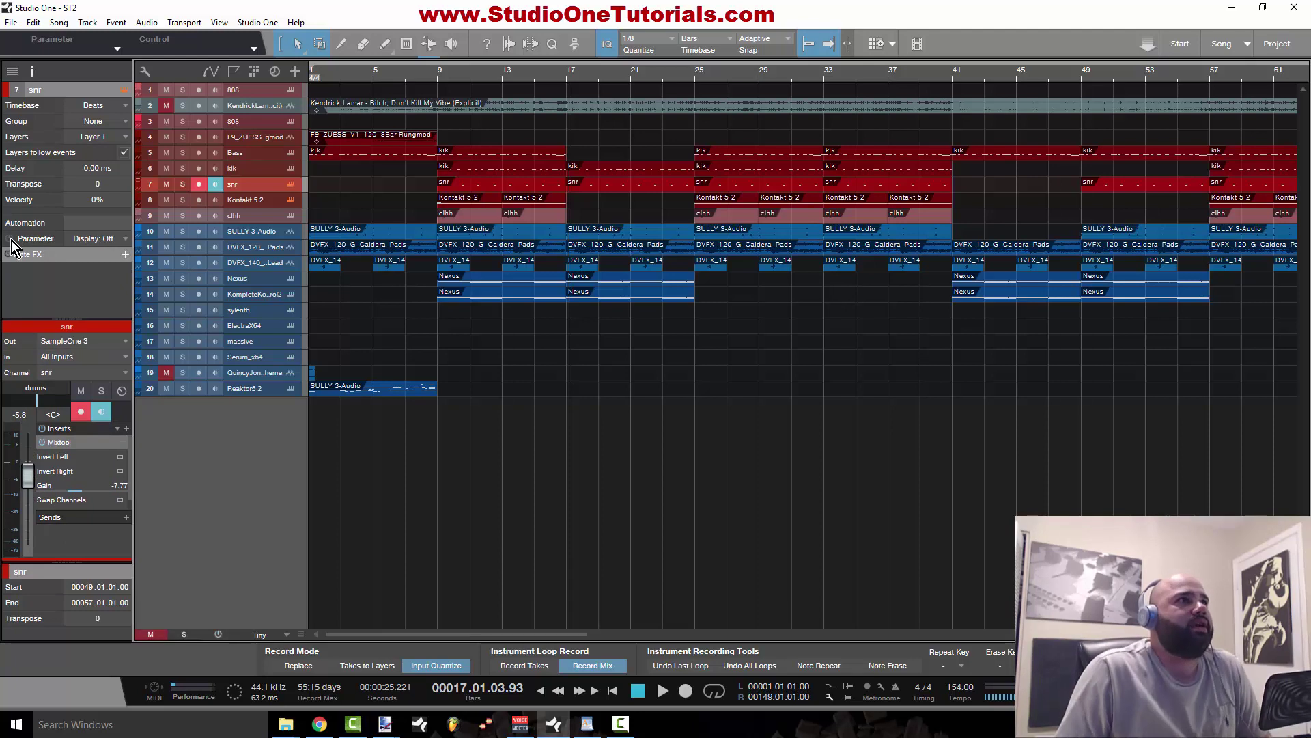
# Step: Look through the automation parameters available for the snr track's SampleOne 3 instrument, then close the automation settings
pyautogui.click(126, 238)
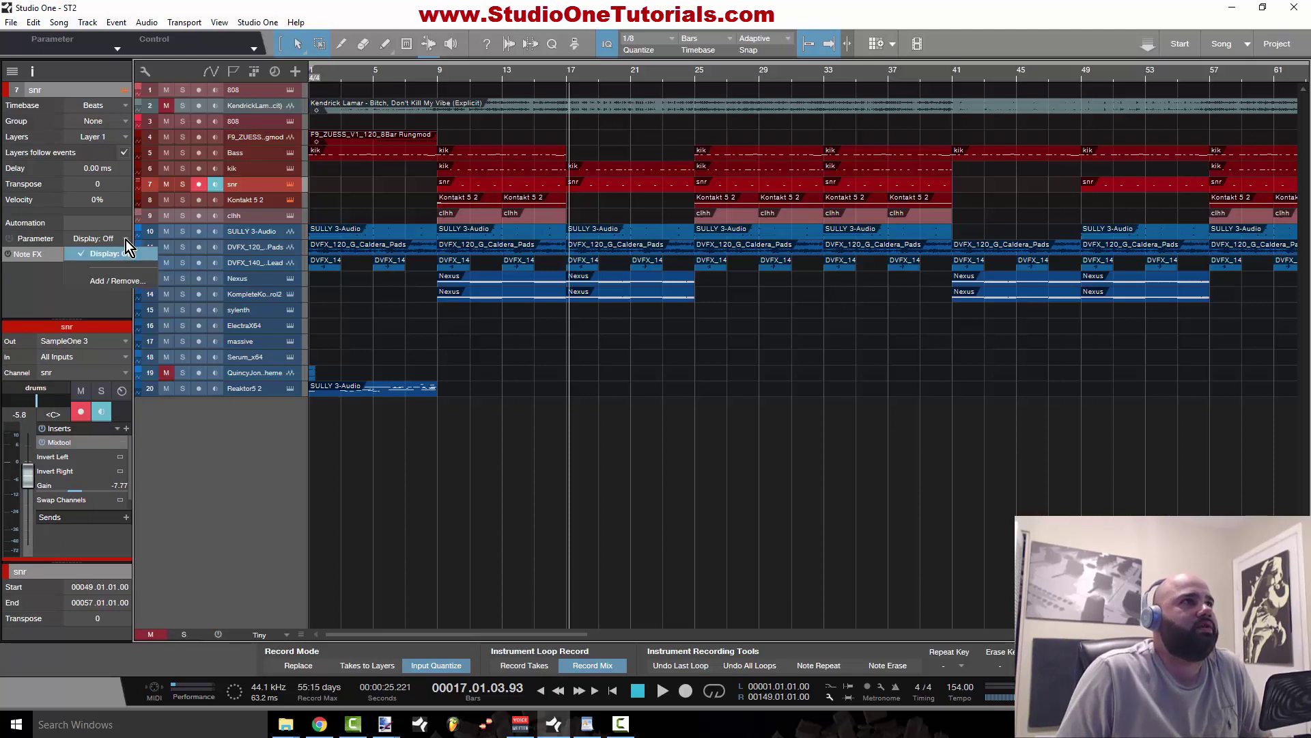
pyautogui.click(120, 280)
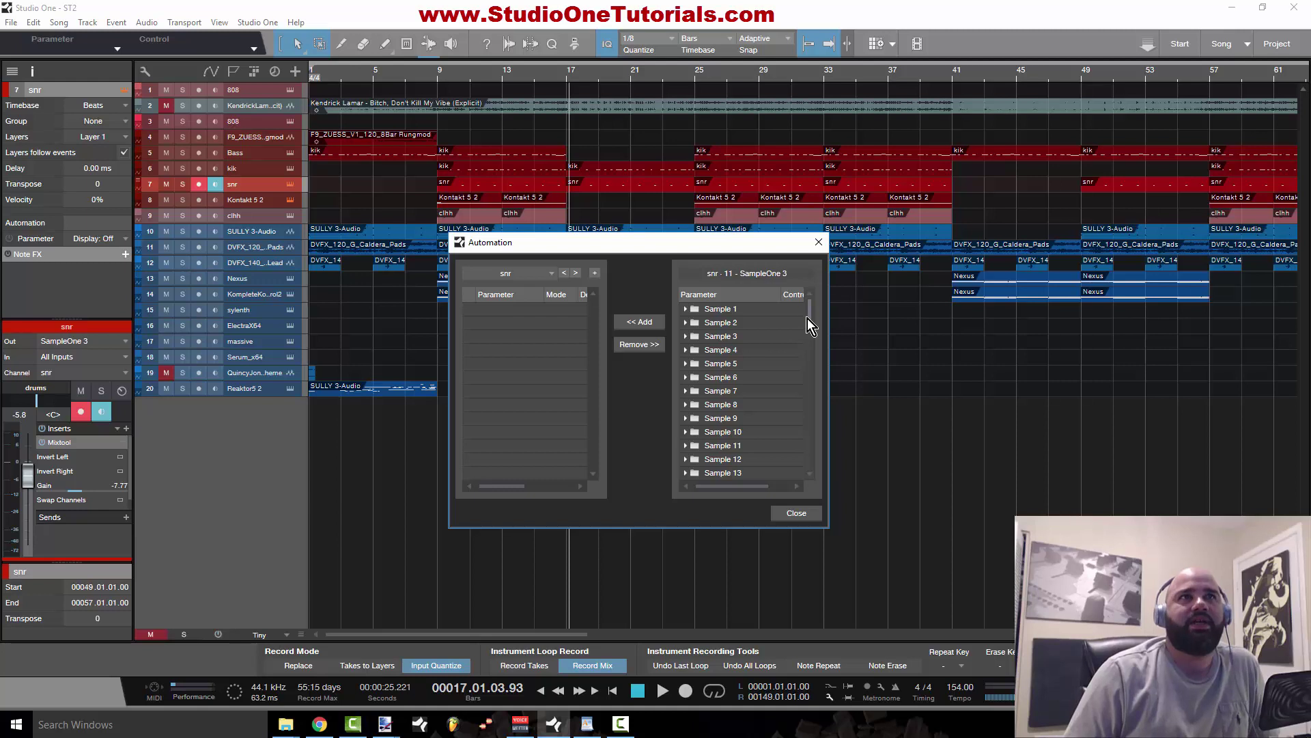
pyautogui.moveTo(811, 321); pyautogui.dragTo(810, 337)
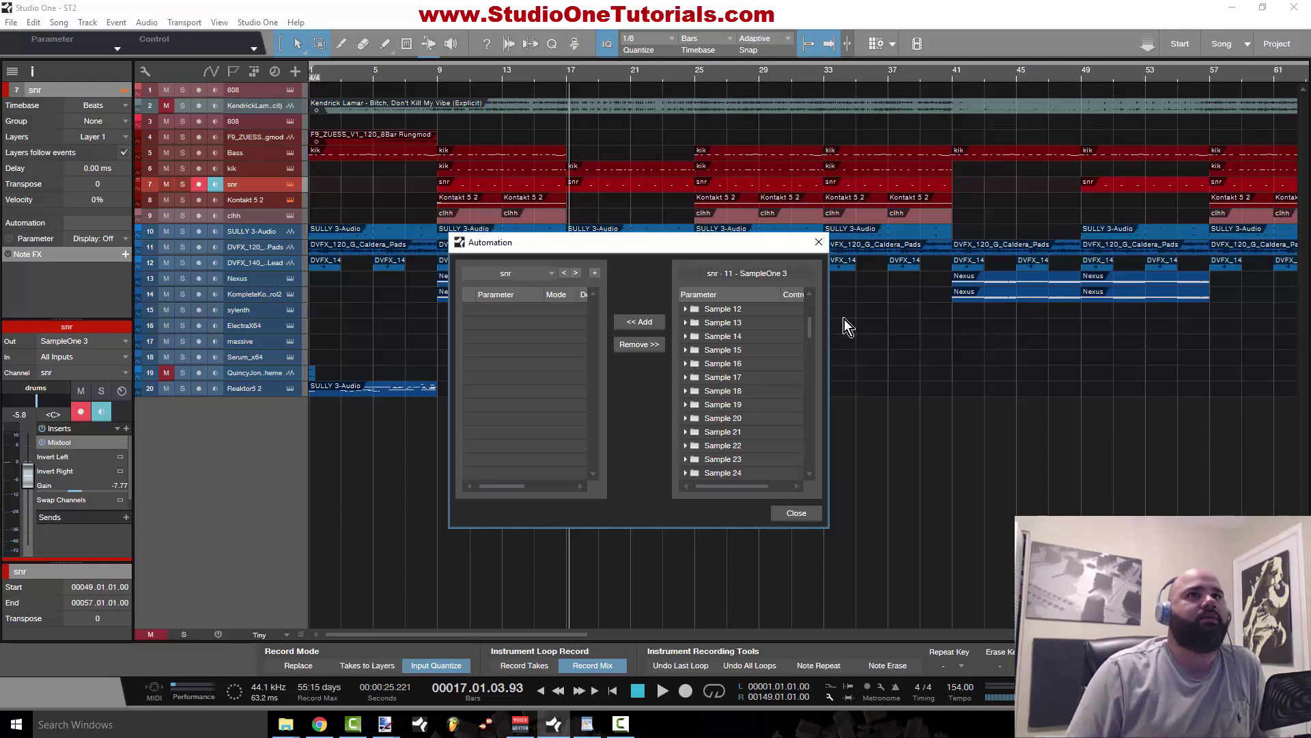
pyautogui.moveTo(812, 325); pyautogui.dragTo(811, 462)
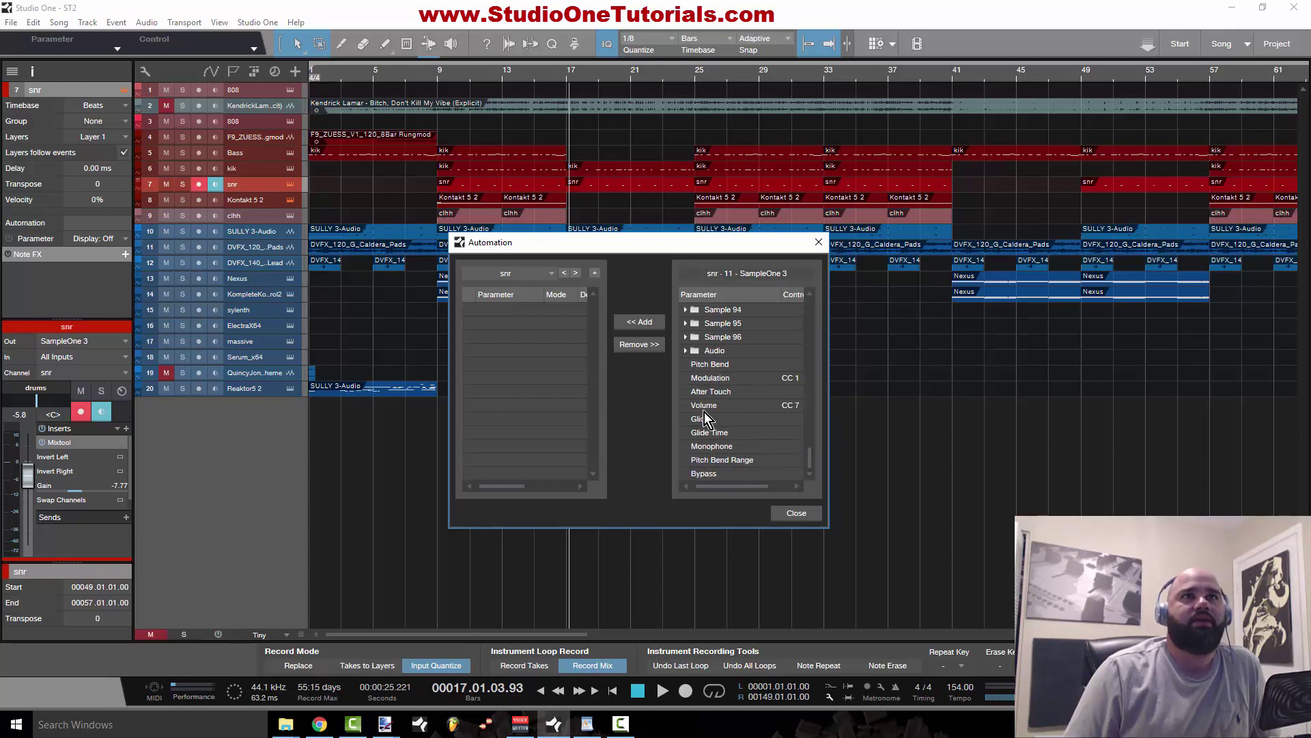
pyautogui.click(819, 242)
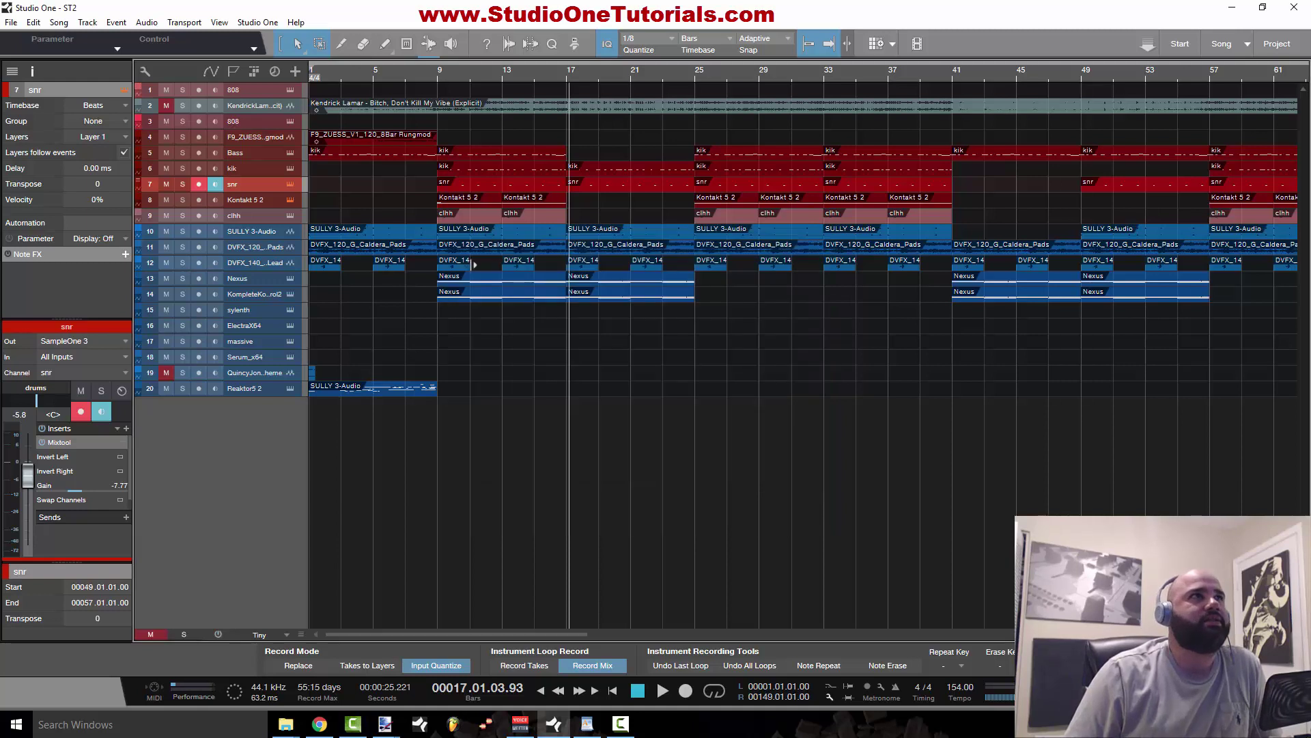
# Step: Examine the Kontakt 5 2 track's available automation parameters, including those in the Audio folder
pyautogui.click(258, 198)
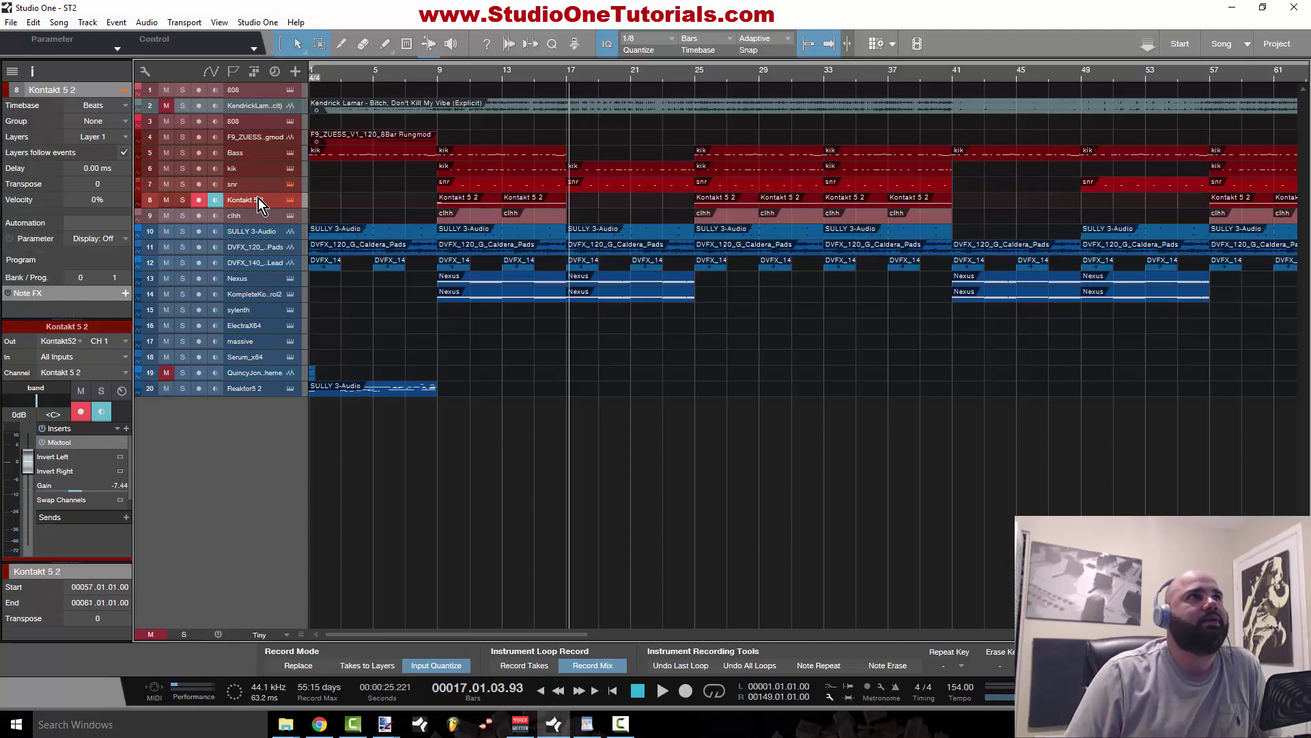
pyautogui.click(120, 238)
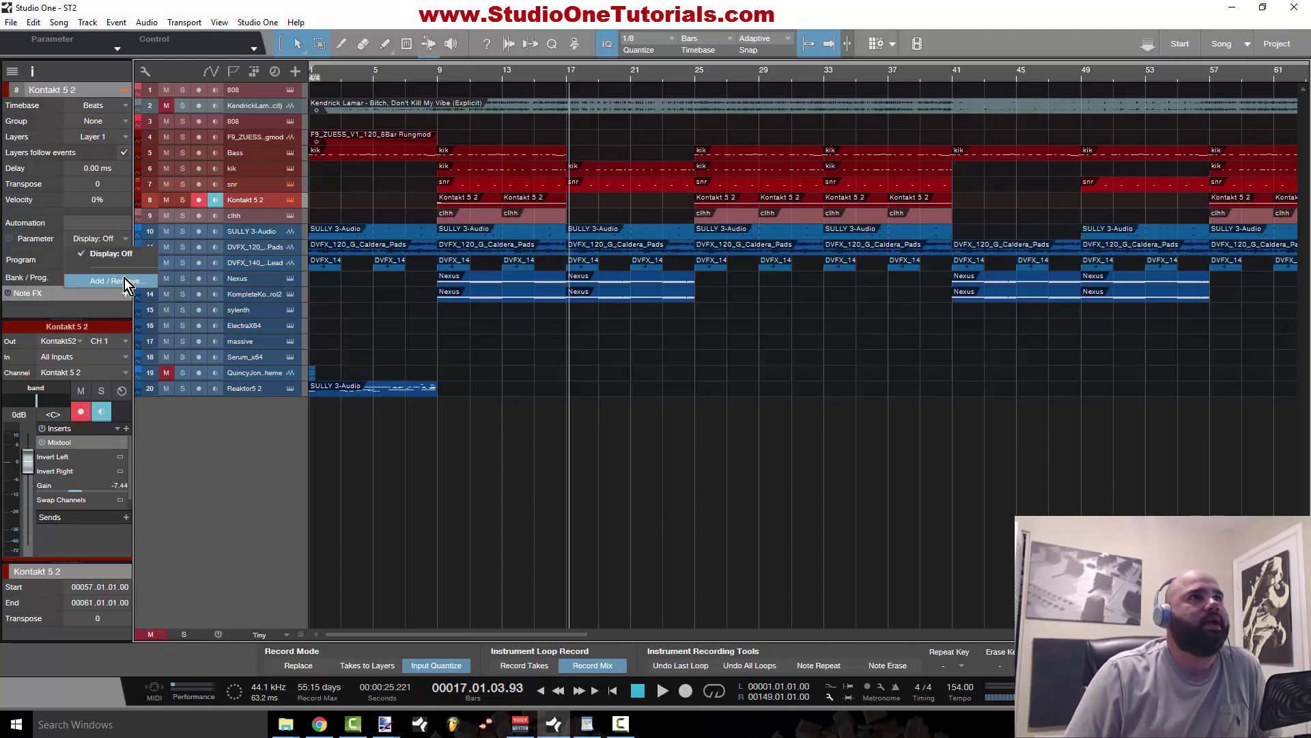
pyautogui.click(124, 280)
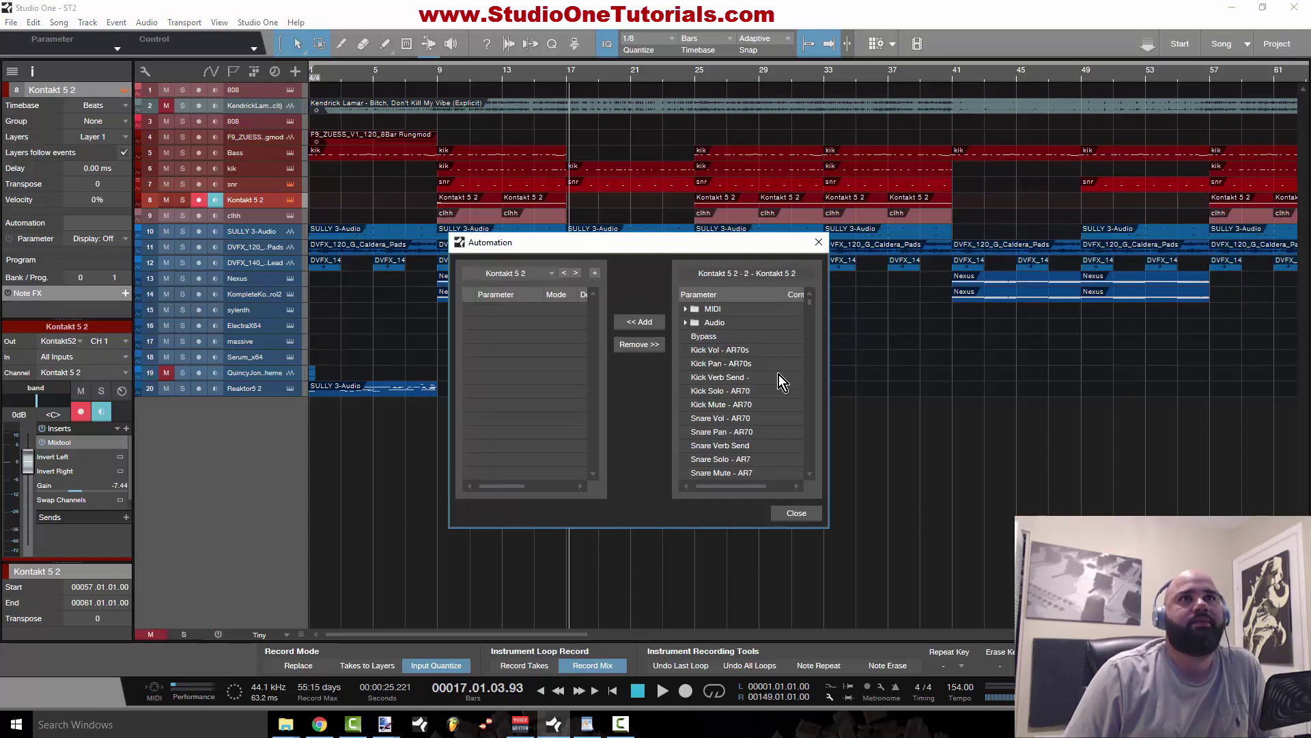
pyautogui.scroll(-10, 766, 407)
pyautogui.scroll(-6, 766, 407)
pyautogui.scroll(6, 727, 433)
pyautogui.scroll(10, 728, 433)
pyautogui.click(688, 323)
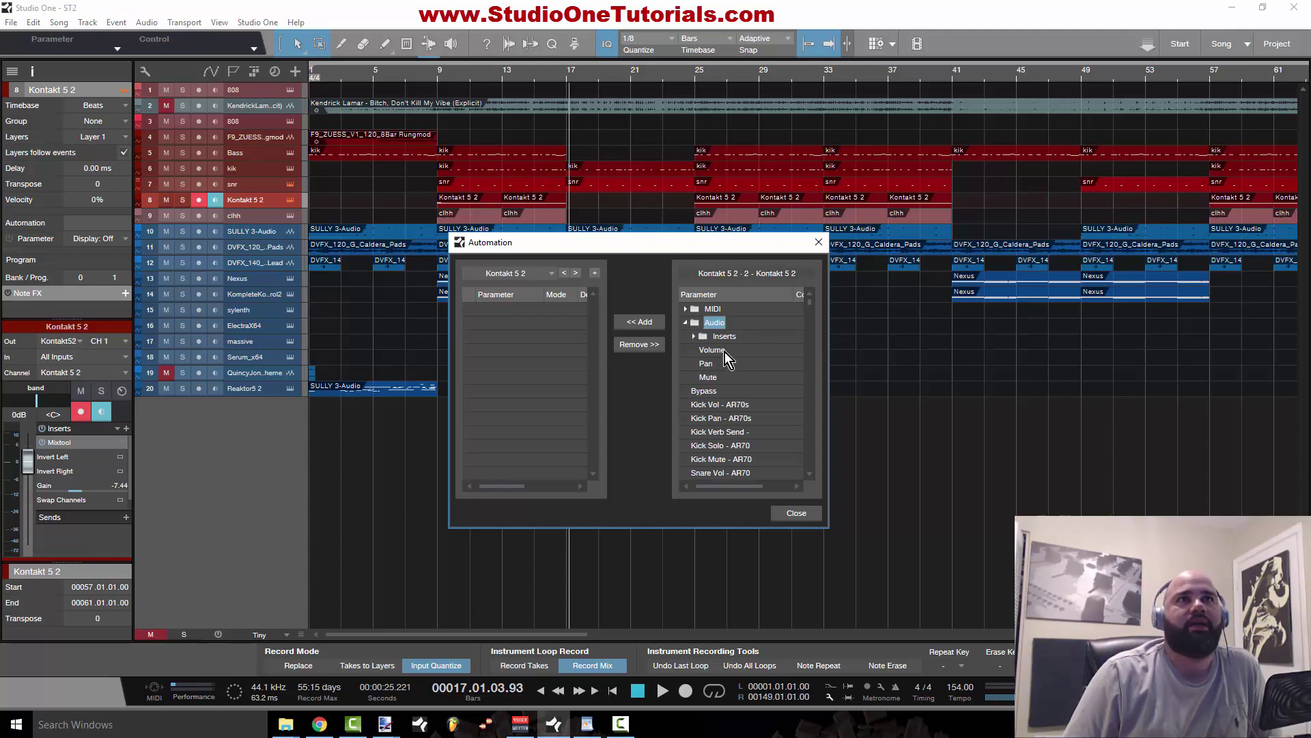
pyautogui.click(688, 321)
# Step: Browse the MIDI automation parameters of the Kontakt 5 2 track, then close the automation settings
pyautogui.click(687, 310)
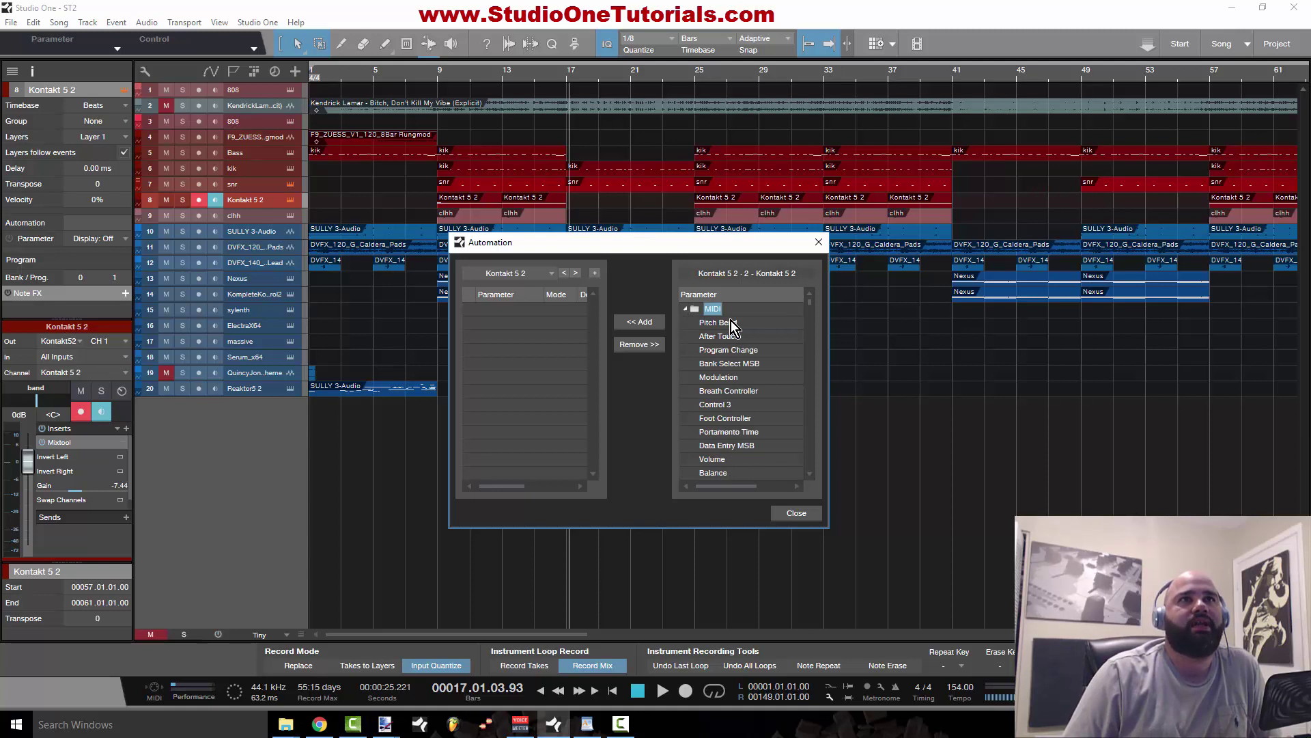
pyautogui.scroll(-7, 751, 432)
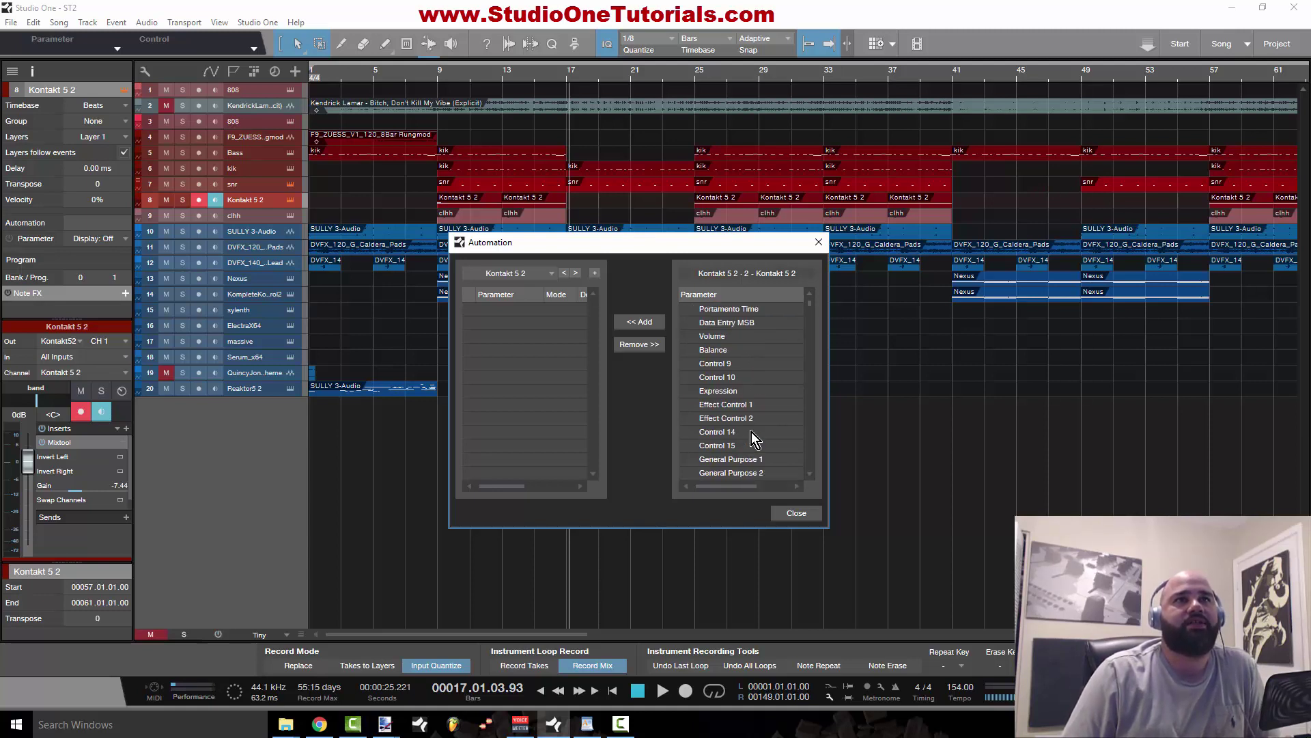
pyautogui.scroll(4, 747, 343)
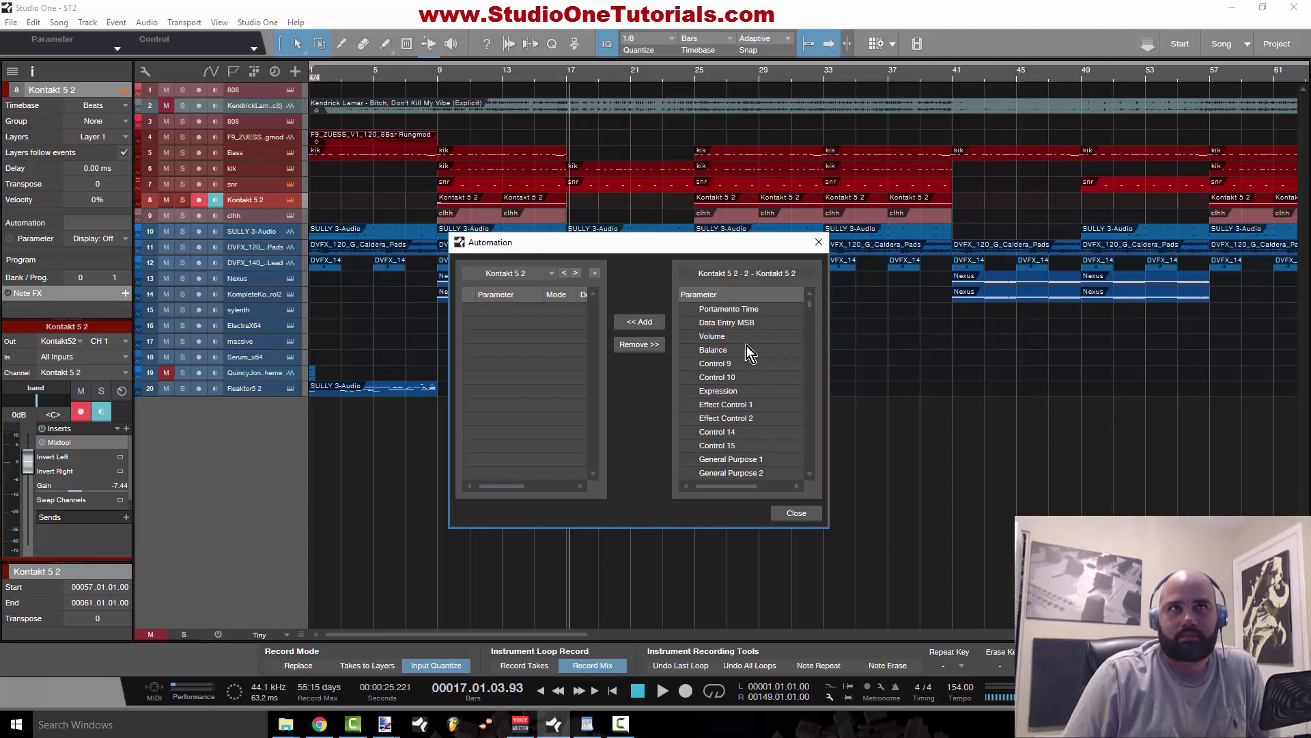
pyautogui.scroll(-2, 752, 404)
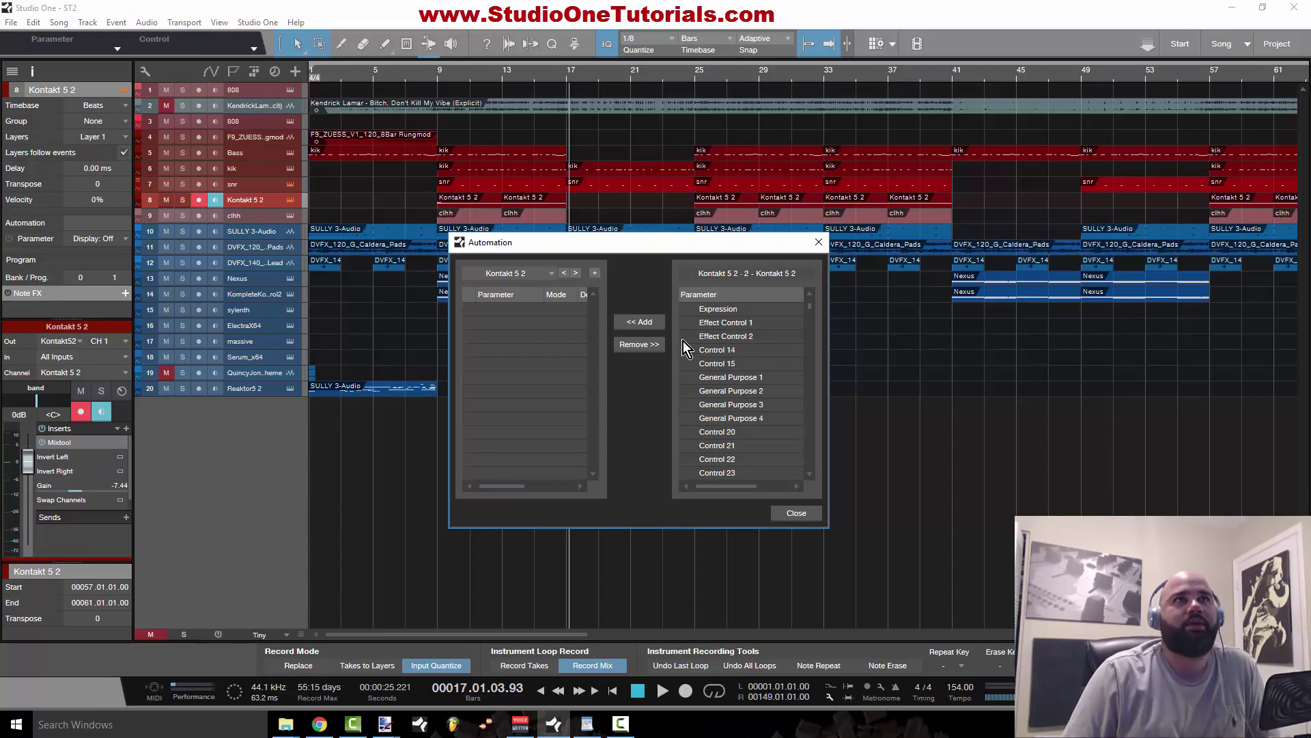
pyautogui.click(651, 324)
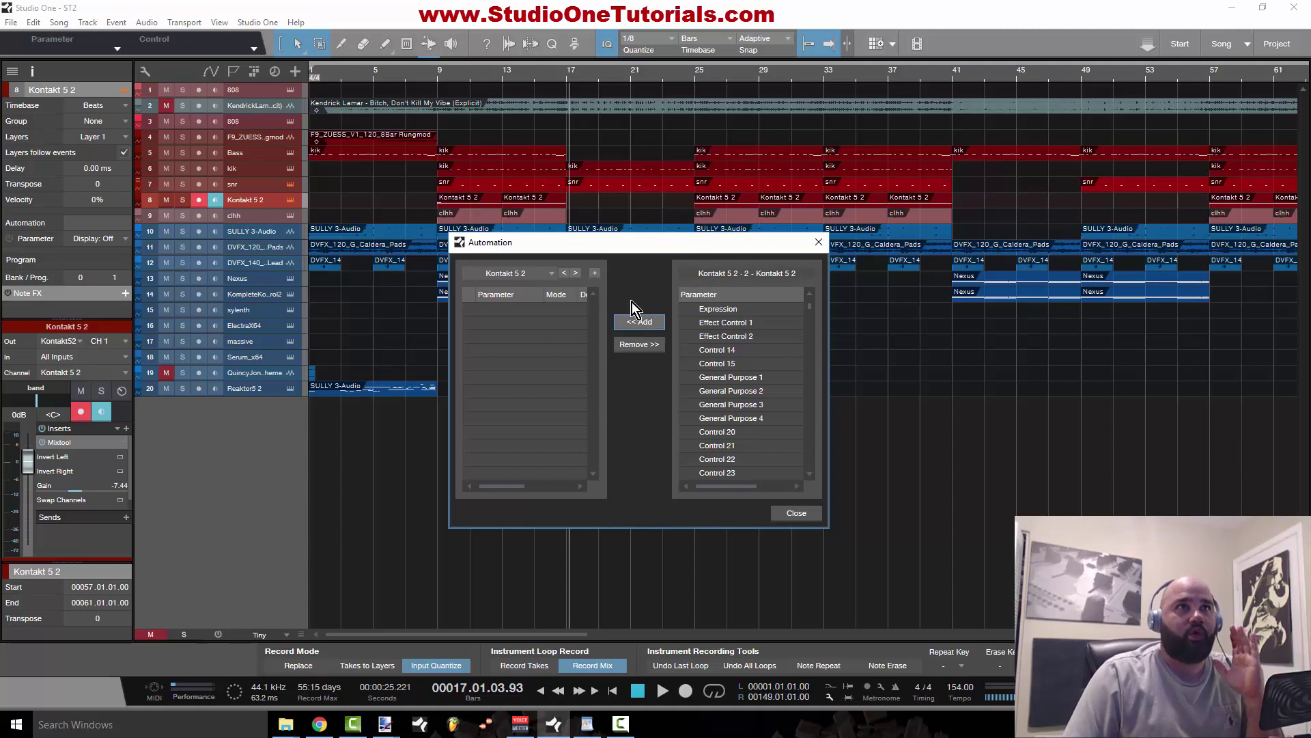
pyautogui.click(819, 242)
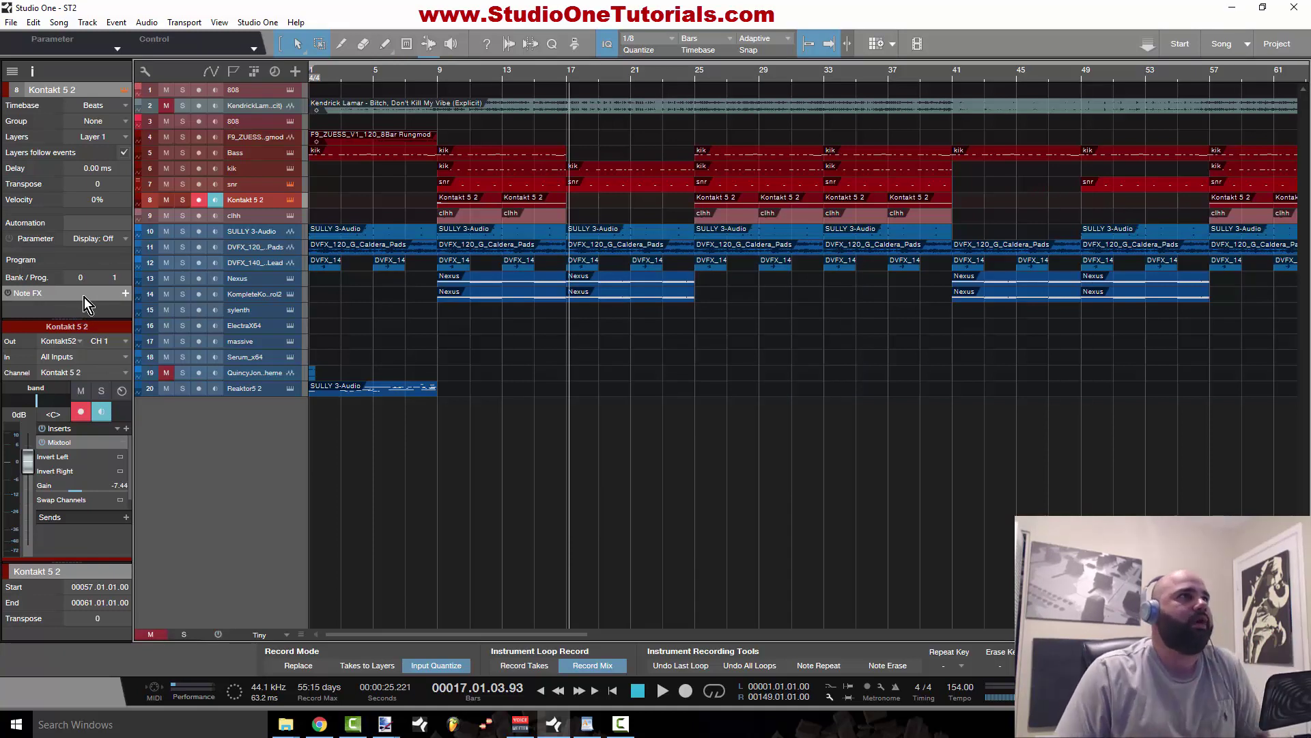
# Step: Add an Arpeggiator note effect to the Kontakt 5 2 track, trying the De-Structure preset before loading In-Spire
pyautogui.click(125, 294)
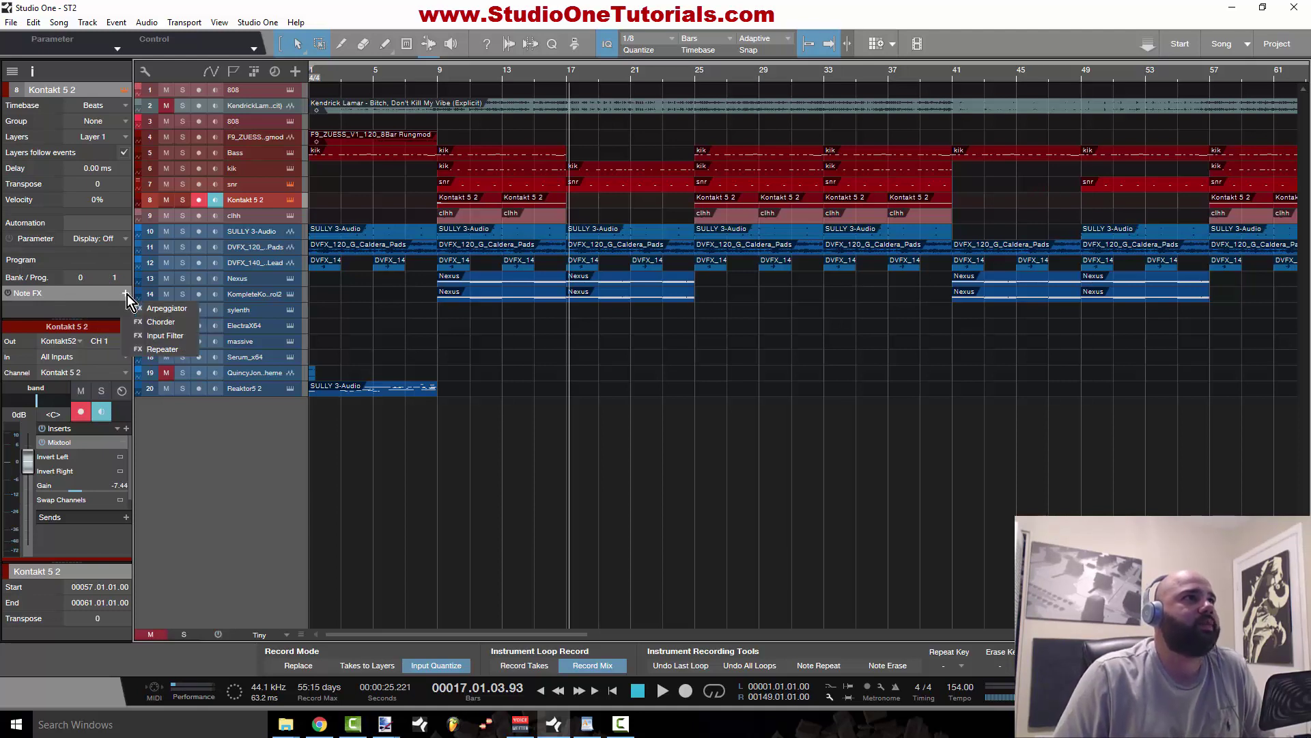
pyautogui.click(182, 310)
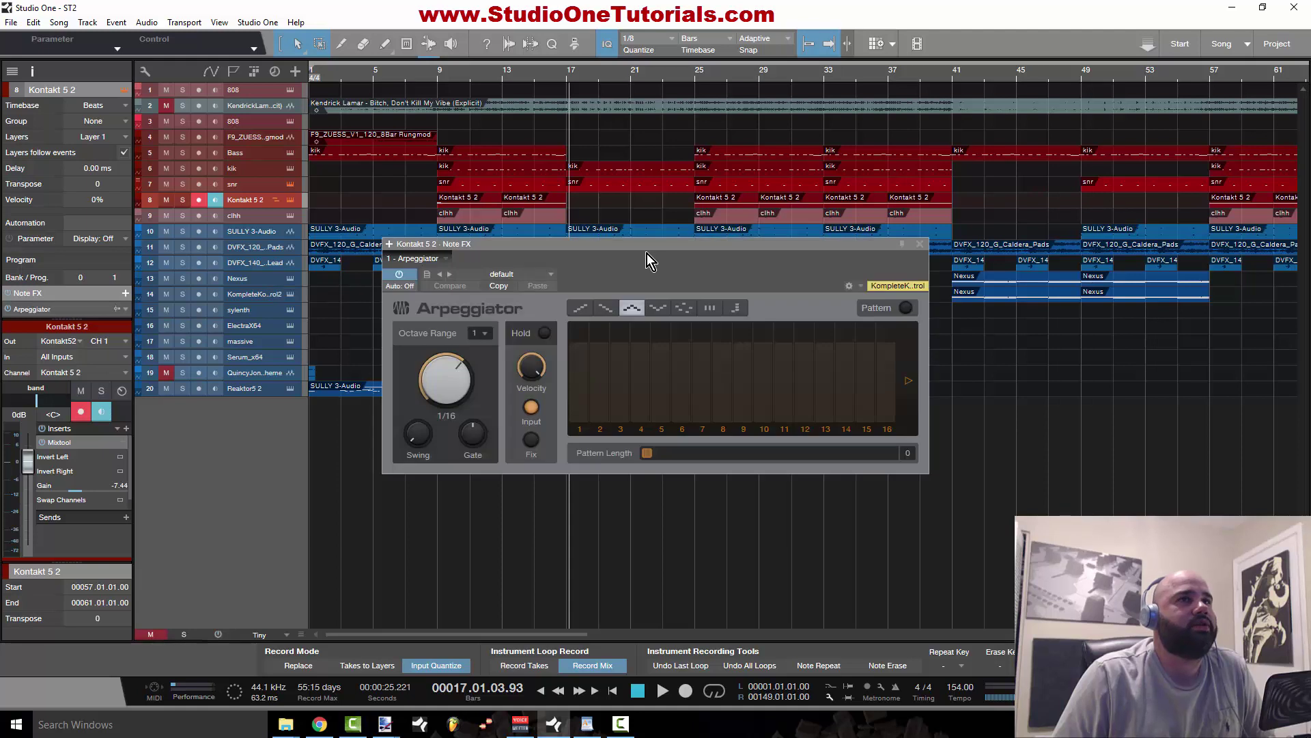
pyautogui.click(545, 276)
pyautogui.click(539, 330)
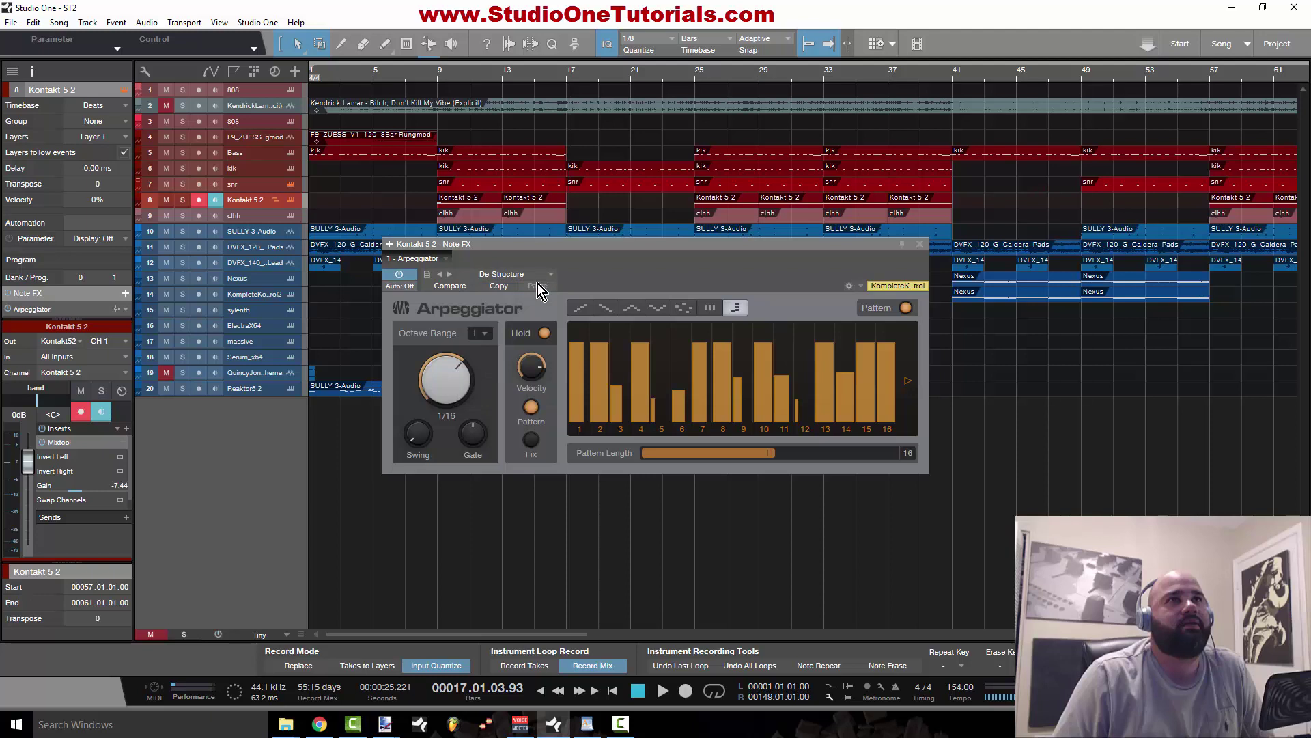
pyautogui.click(546, 276)
pyautogui.click(519, 369)
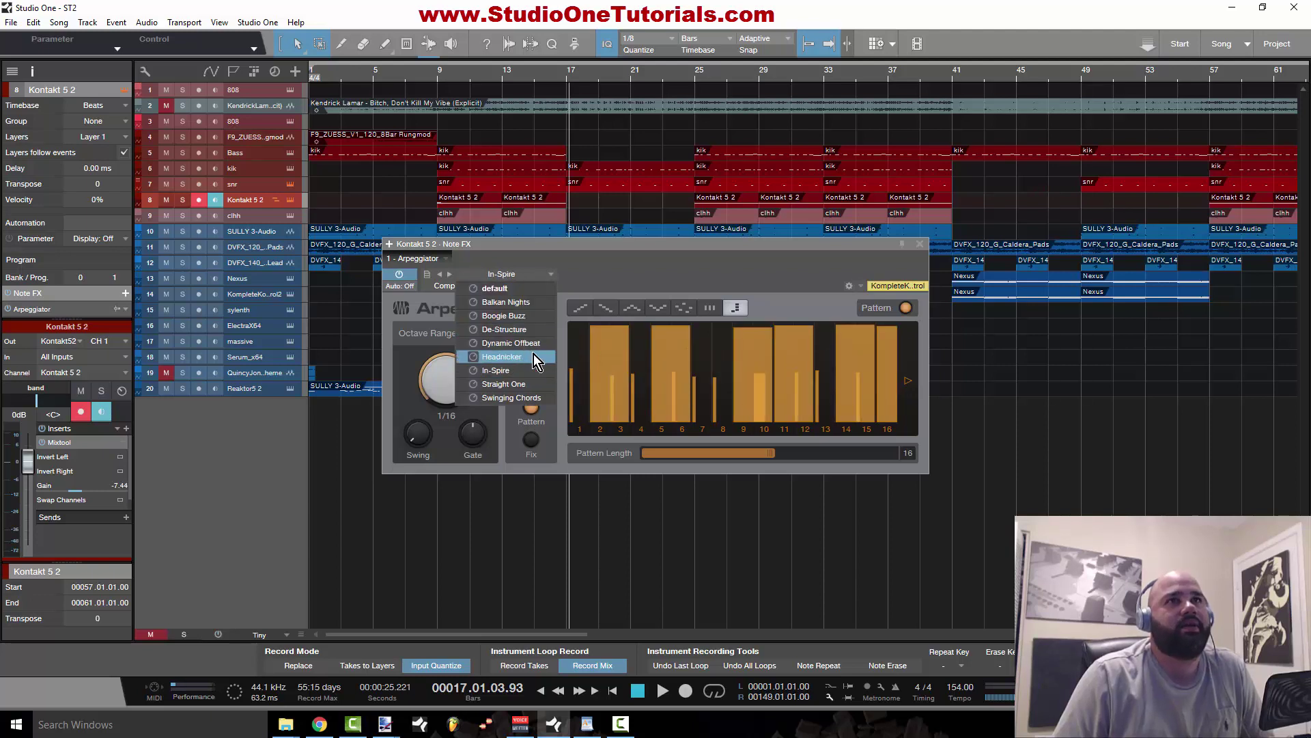
# Step: Switch the Arpeggiator's play mode to Down and then Up, and close its window
pyautogui.click(587, 312)
pyautogui.click(587, 312)
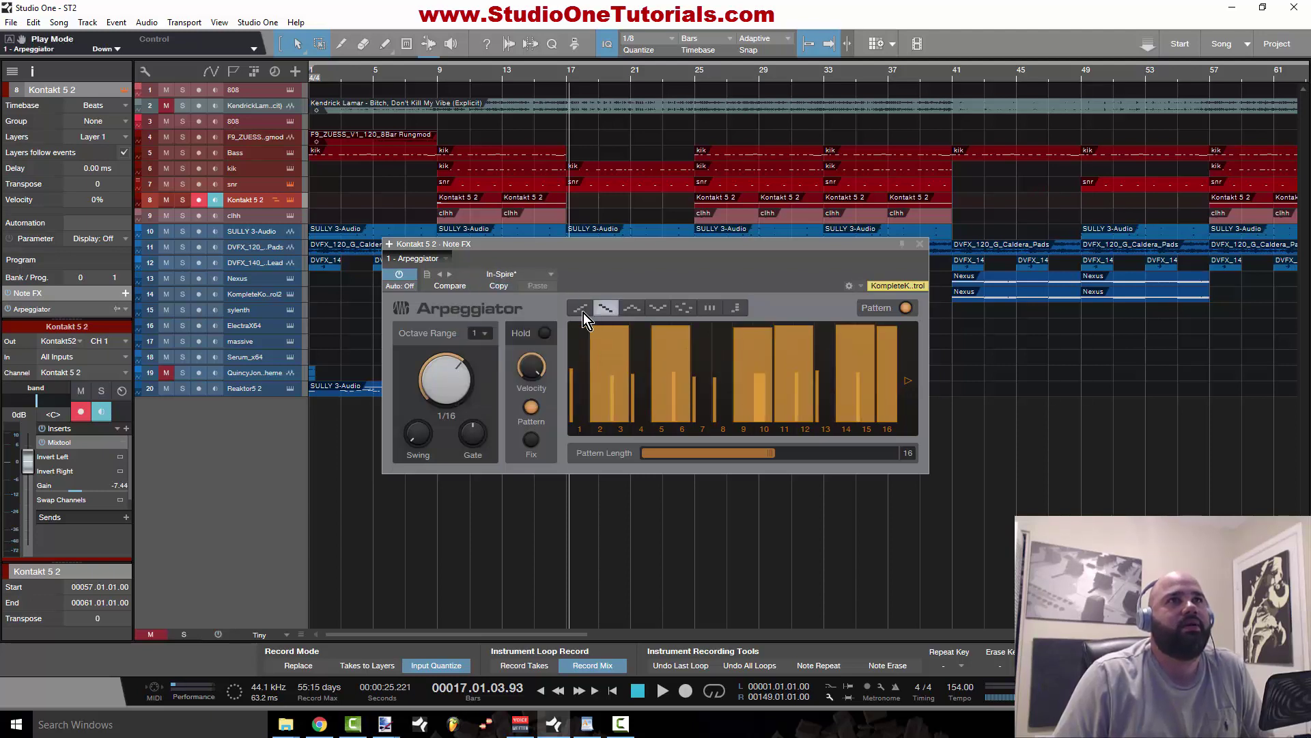
pyautogui.click(920, 244)
# Step: Add a Chorder note effect to the Kontakt 5 2 track, view its preset categories, and close its window
pyautogui.click(126, 291)
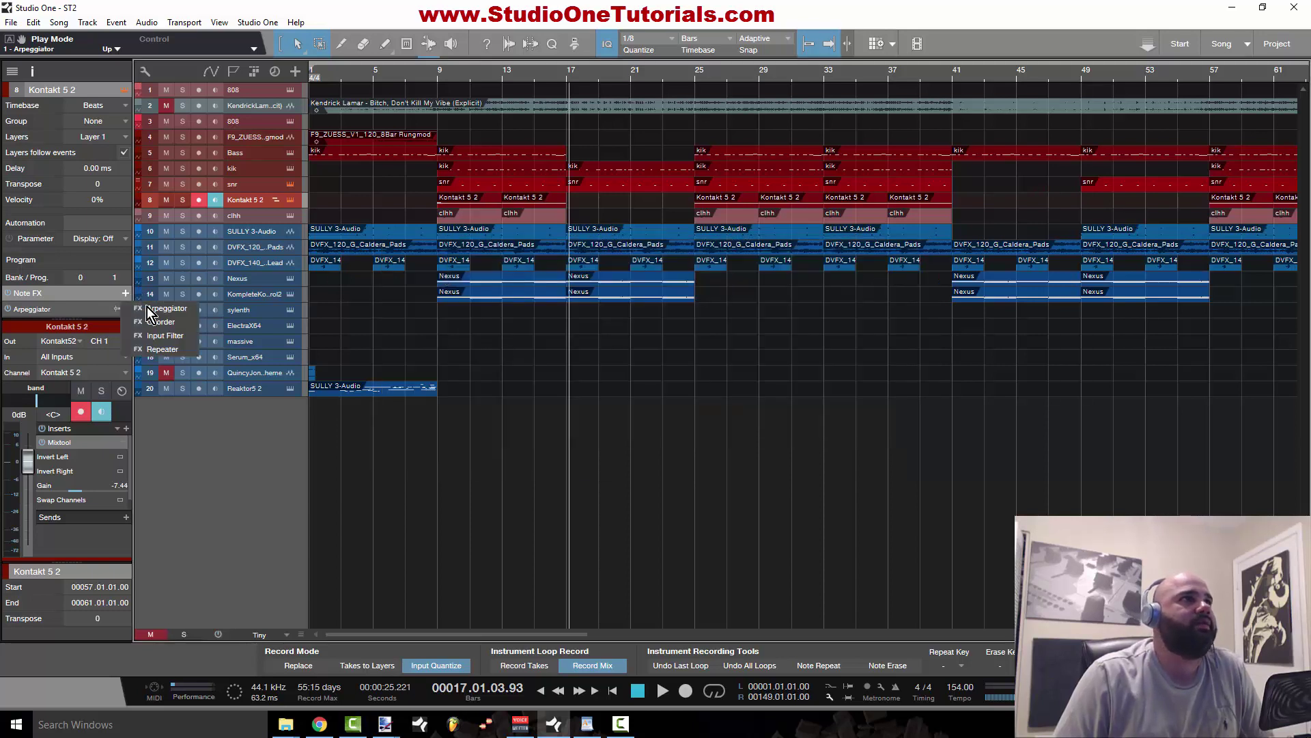
pyautogui.click(147, 322)
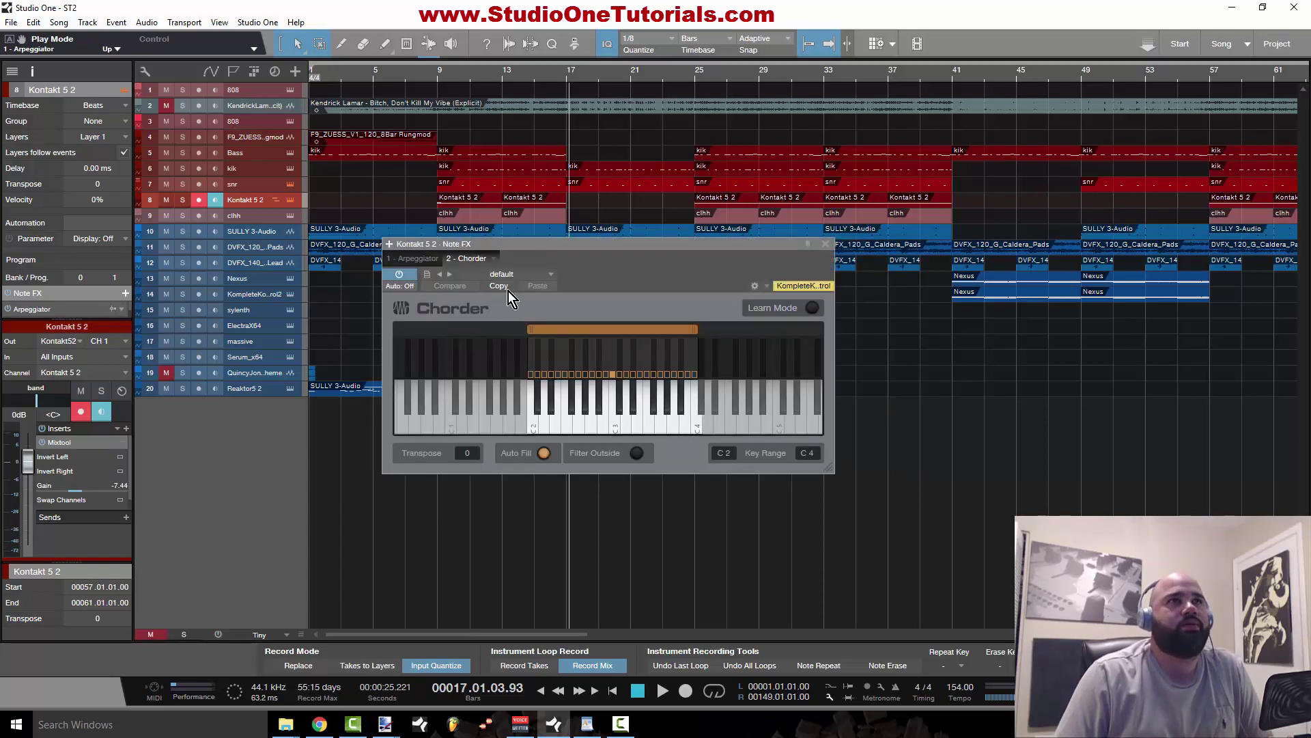
pyautogui.click(531, 276)
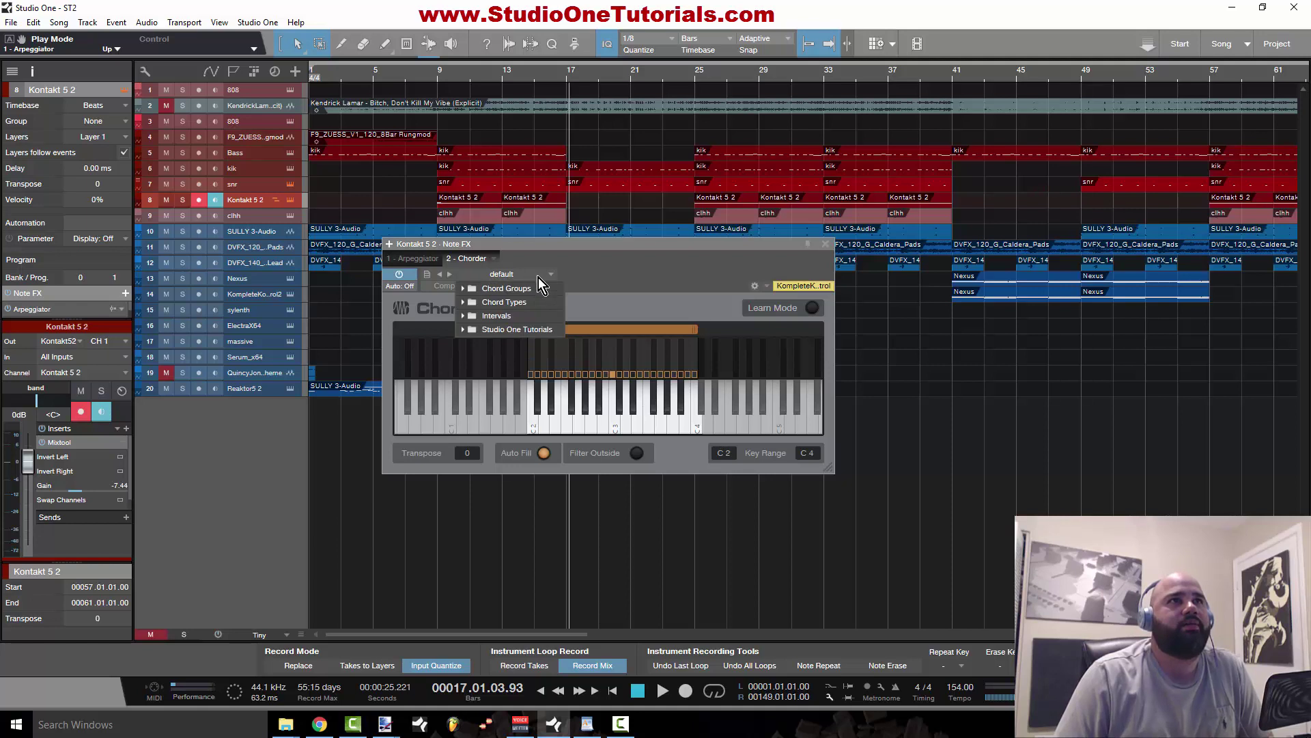
pyautogui.click(455, 317)
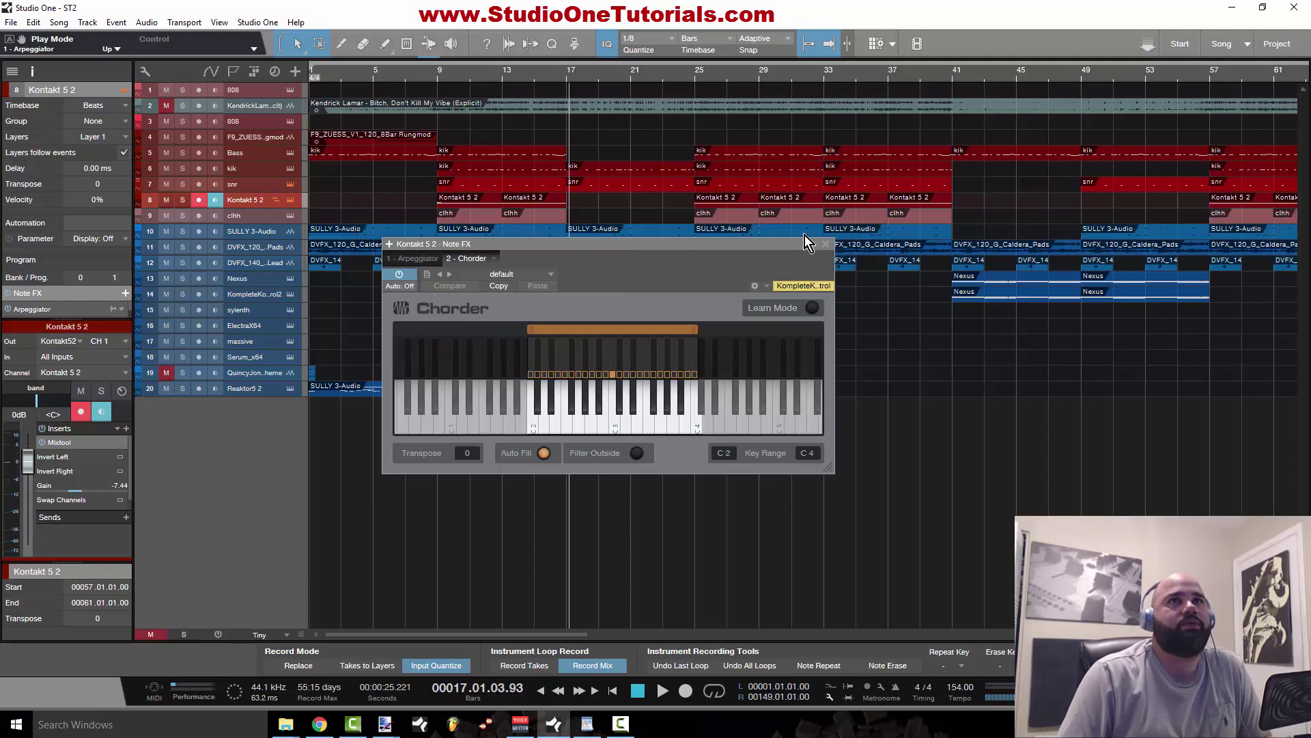
pyautogui.click(824, 245)
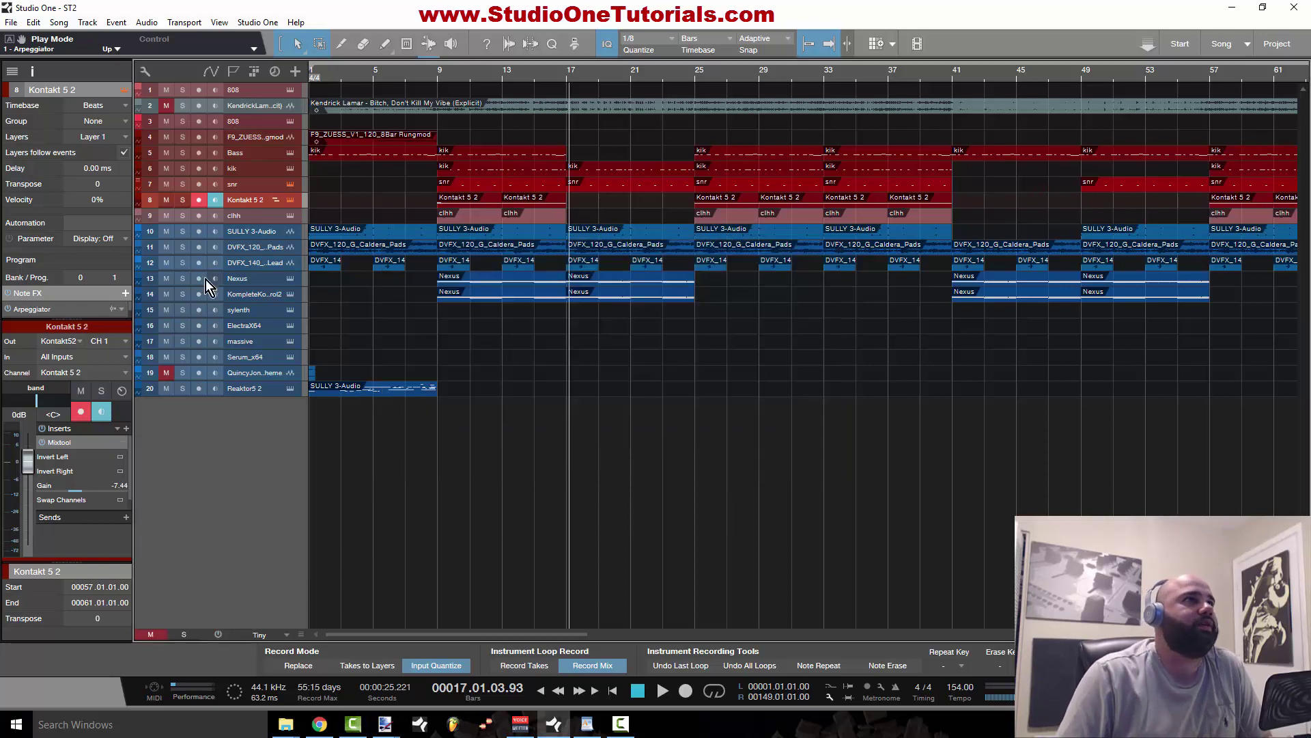
# Step: Add an Input Filter note effect to the Kontakt 5 2 track
pyautogui.click(125, 294)
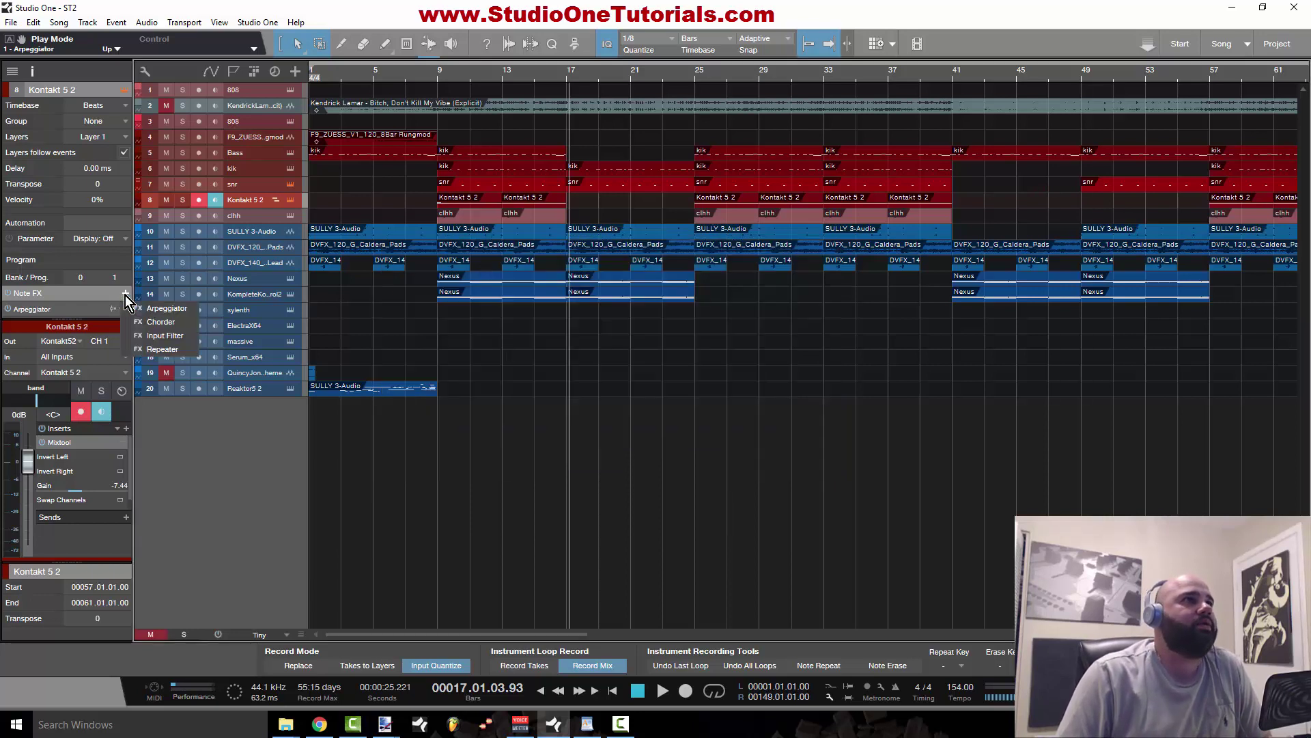
pyautogui.click(166, 336)
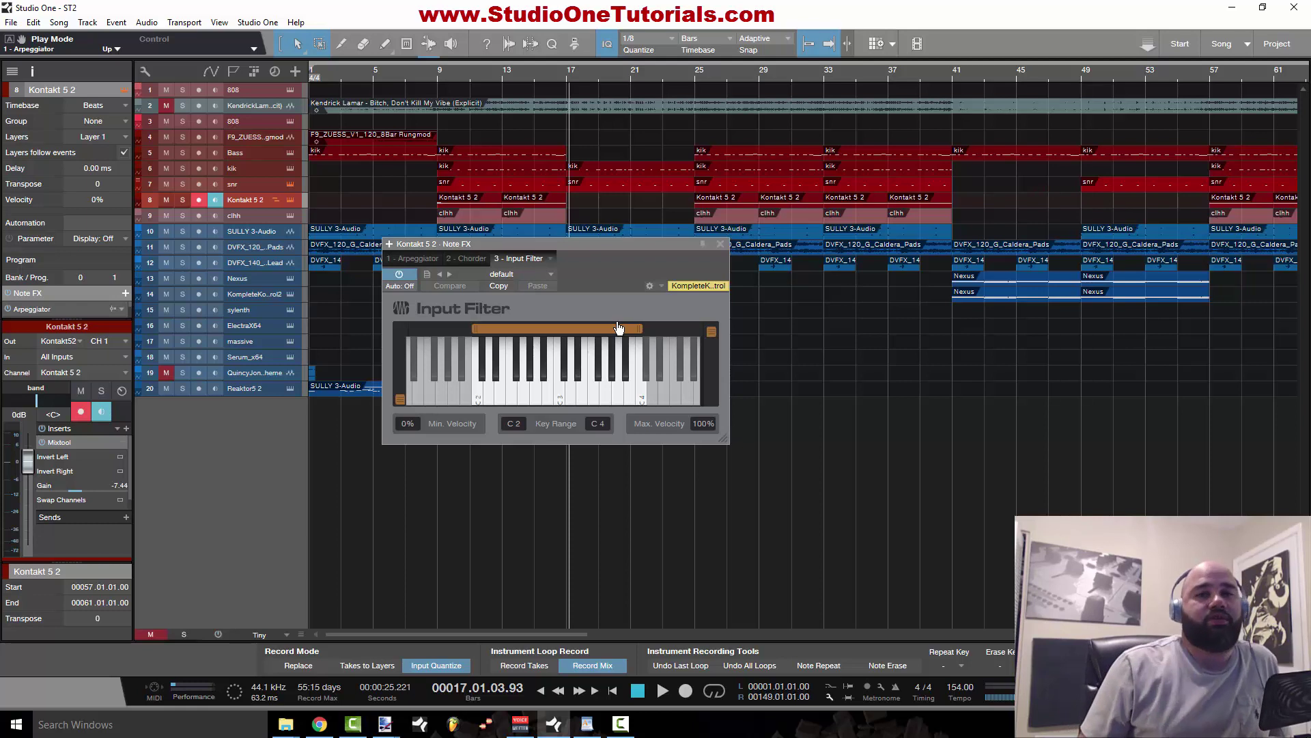
# Step: Close the Input Filter window and add a Repeater note effect to the Kontakt 5 2 track
pyautogui.click(721, 243)
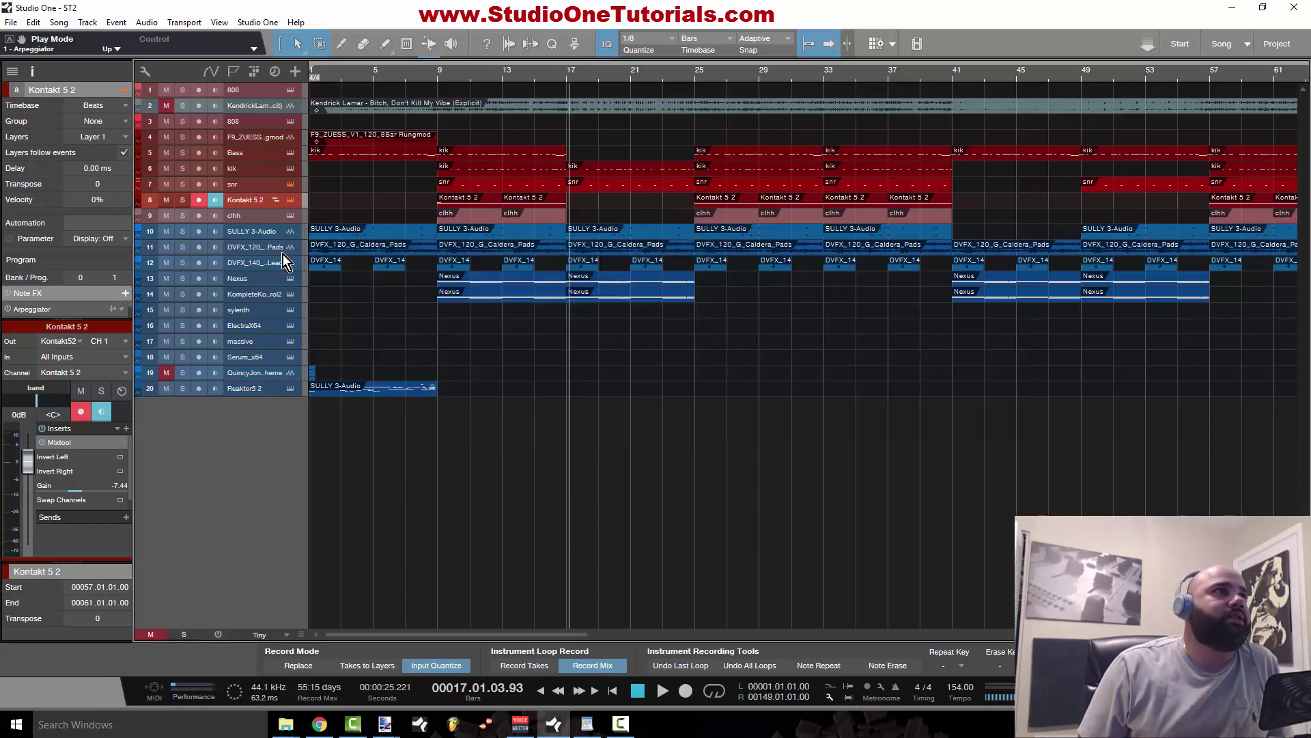
pyautogui.click(126, 293)
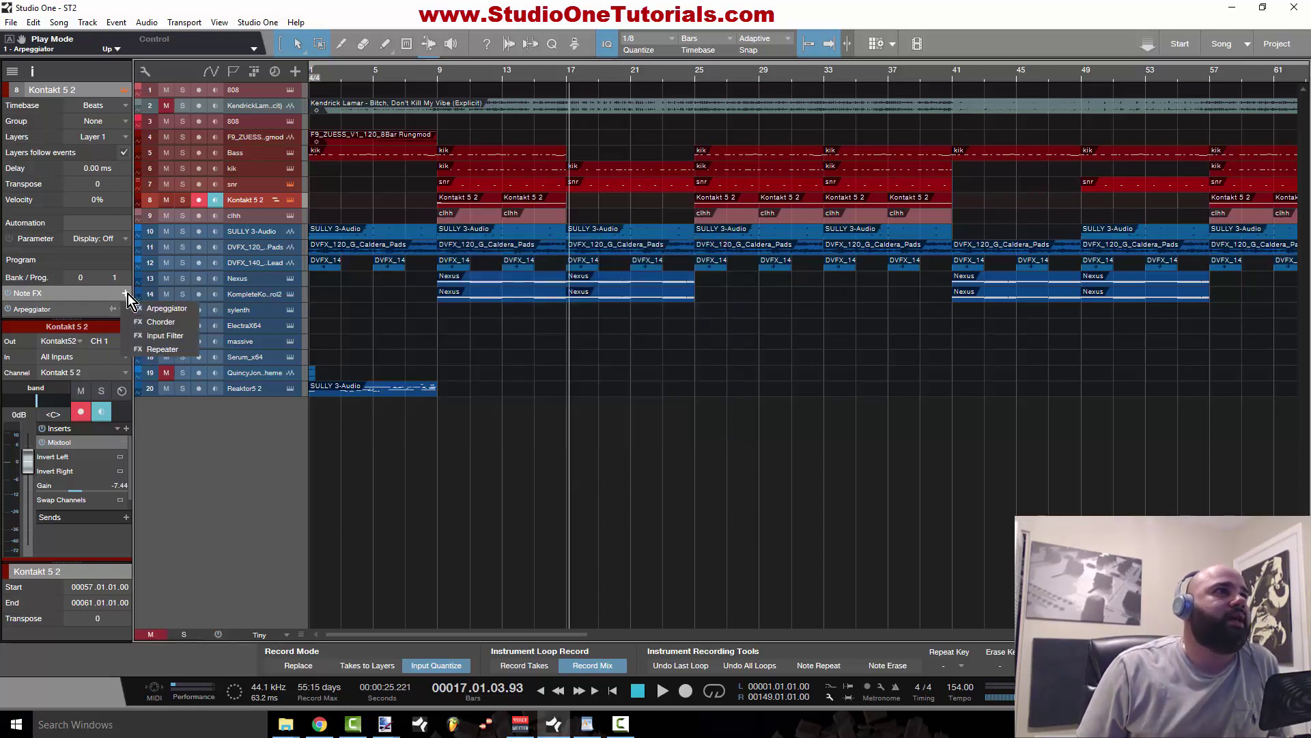
pyautogui.click(160, 350)
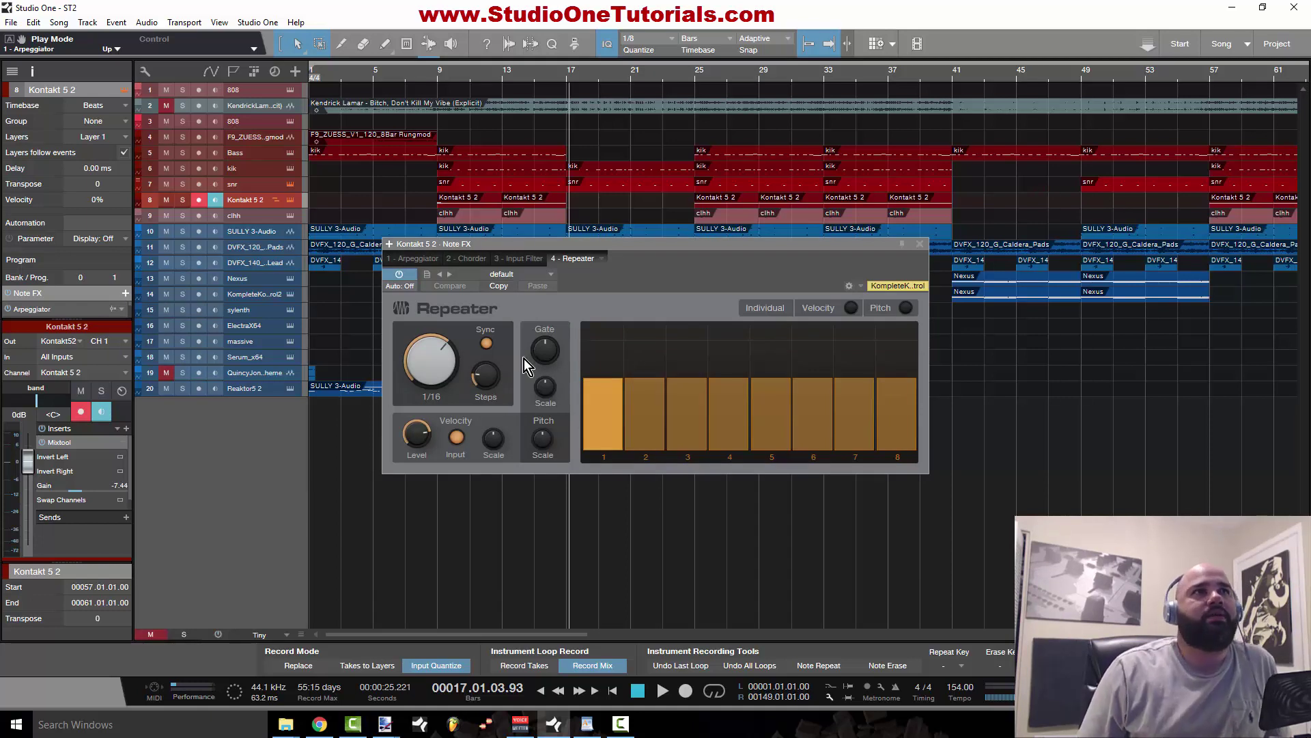
# Step: Load the Repeater's 80s Dream preset after trying the Erips preset
pyautogui.click(521, 273)
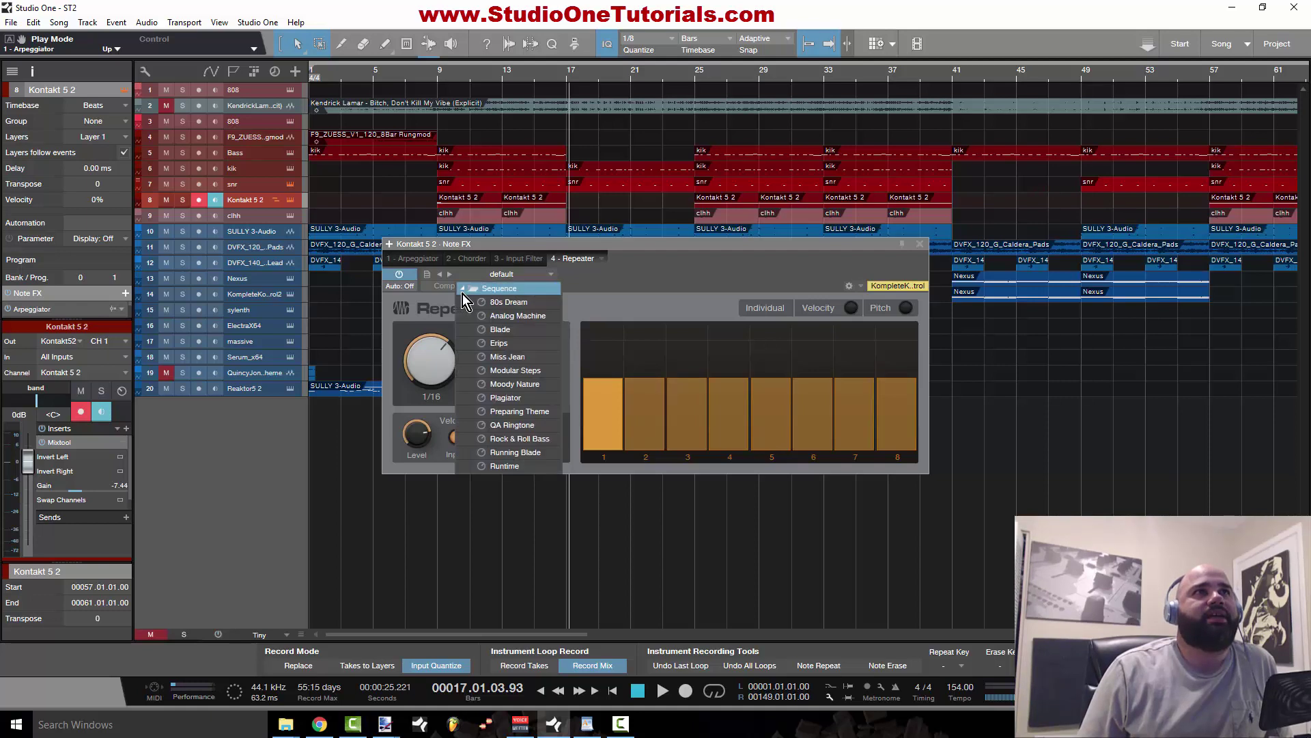
pyautogui.click(528, 343)
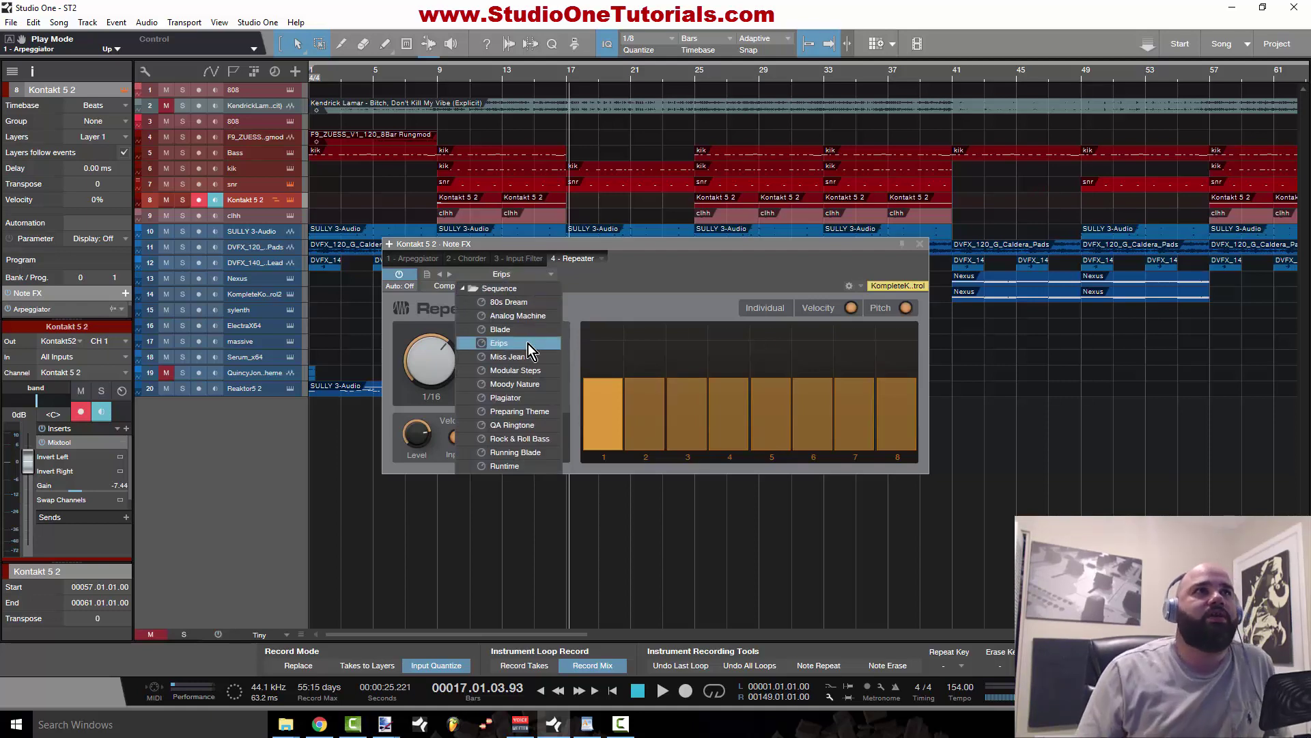
pyautogui.click(549, 301)
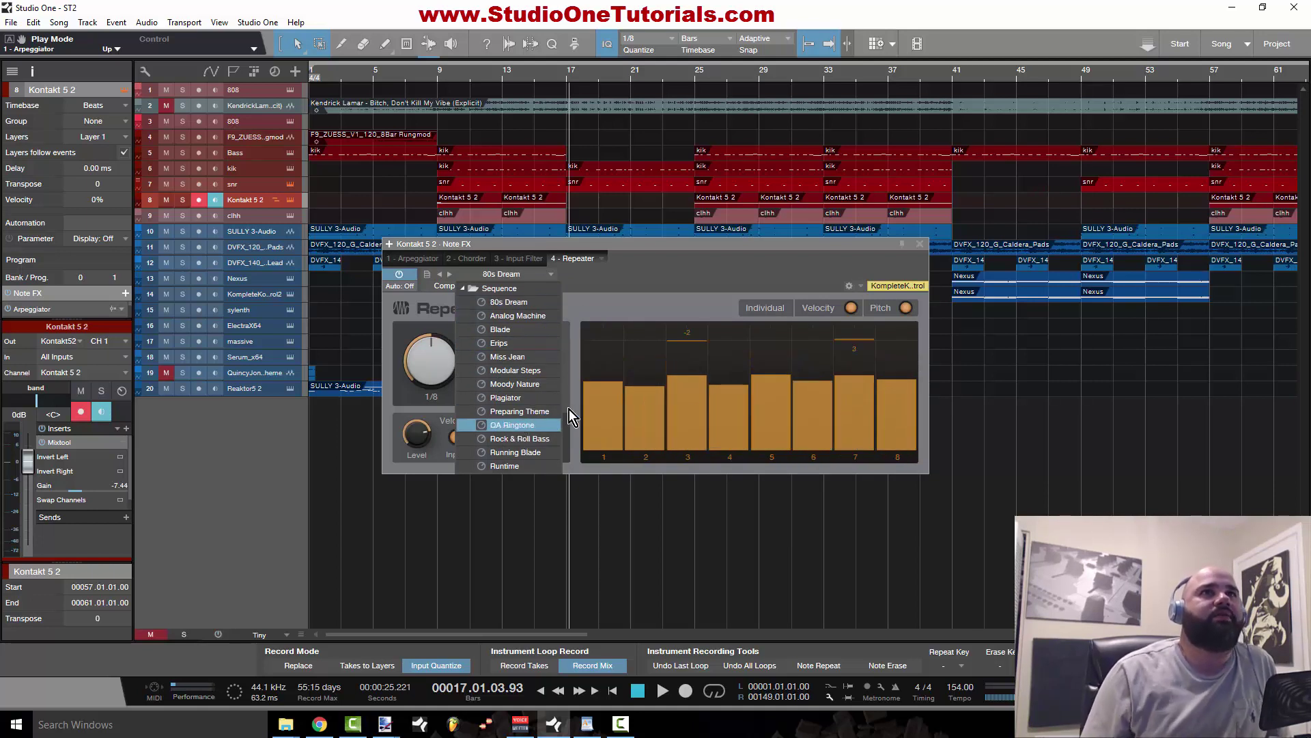
pyautogui.click(732, 274)
# Step: Set the pitch of the Repeater's step 3 to -7, raise the pitch of step 7, and close its window
pyautogui.moveTo(700, 340); pyautogui.dragTo(705, 358)
pyautogui.moveTo(706, 369)
pyautogui.mouseDown()
pyautogui.moveTo(705, 340)
pyautogui.moveTo(702, 356)
pyautogui.mouseUp()
pyautogui.moveTo(853, 340); pyautogui.dragTo(857, 331)
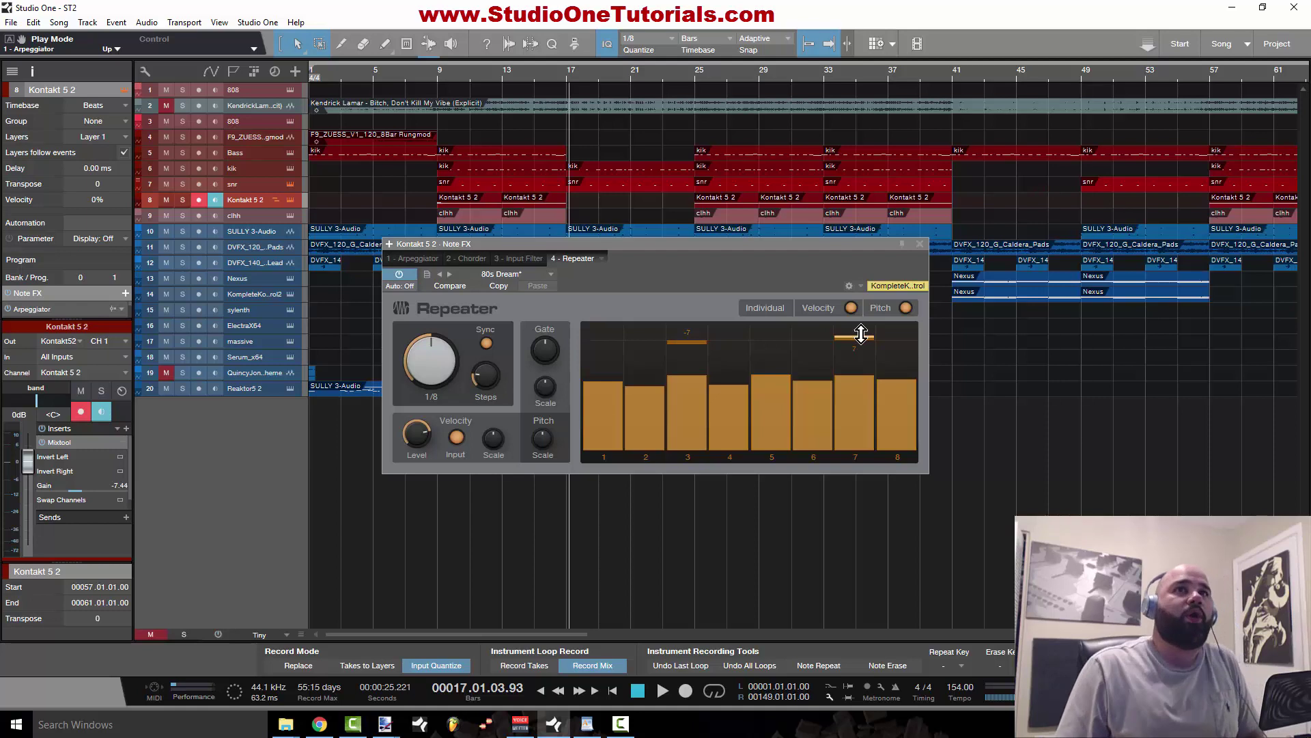
pyautogui.click(922, 246)
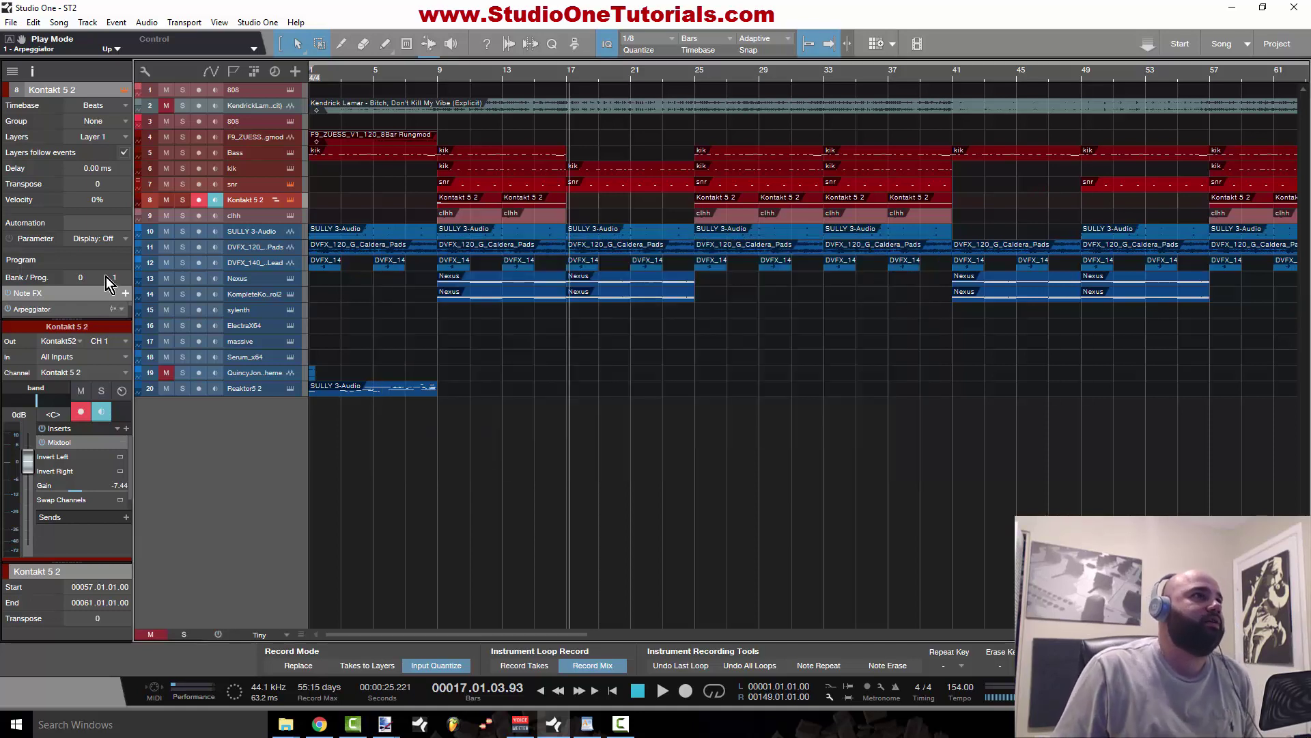
# Step: Remove the Arpeggiator, Chorder, Input Filter and Repeater note effects from the Kontakt 5 2 track
pyautogui.click(101, 304)
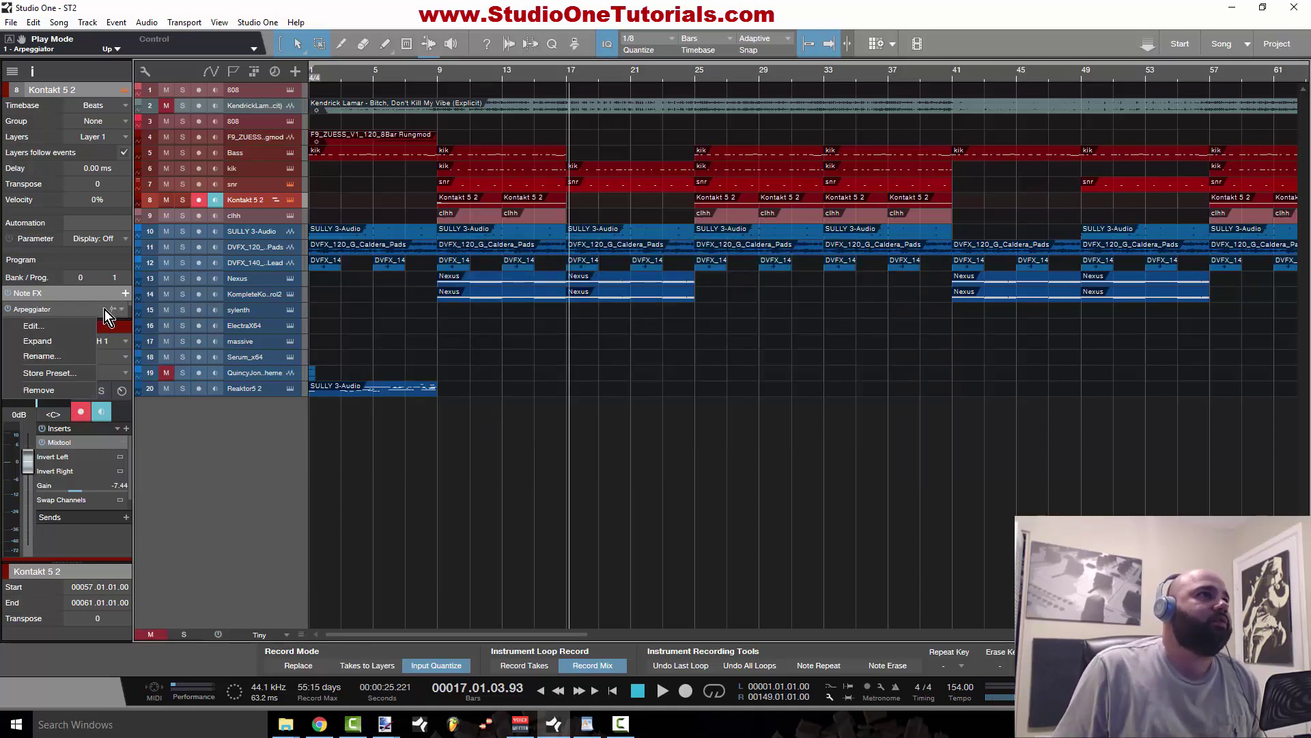
pyautogui.click(47, 384)
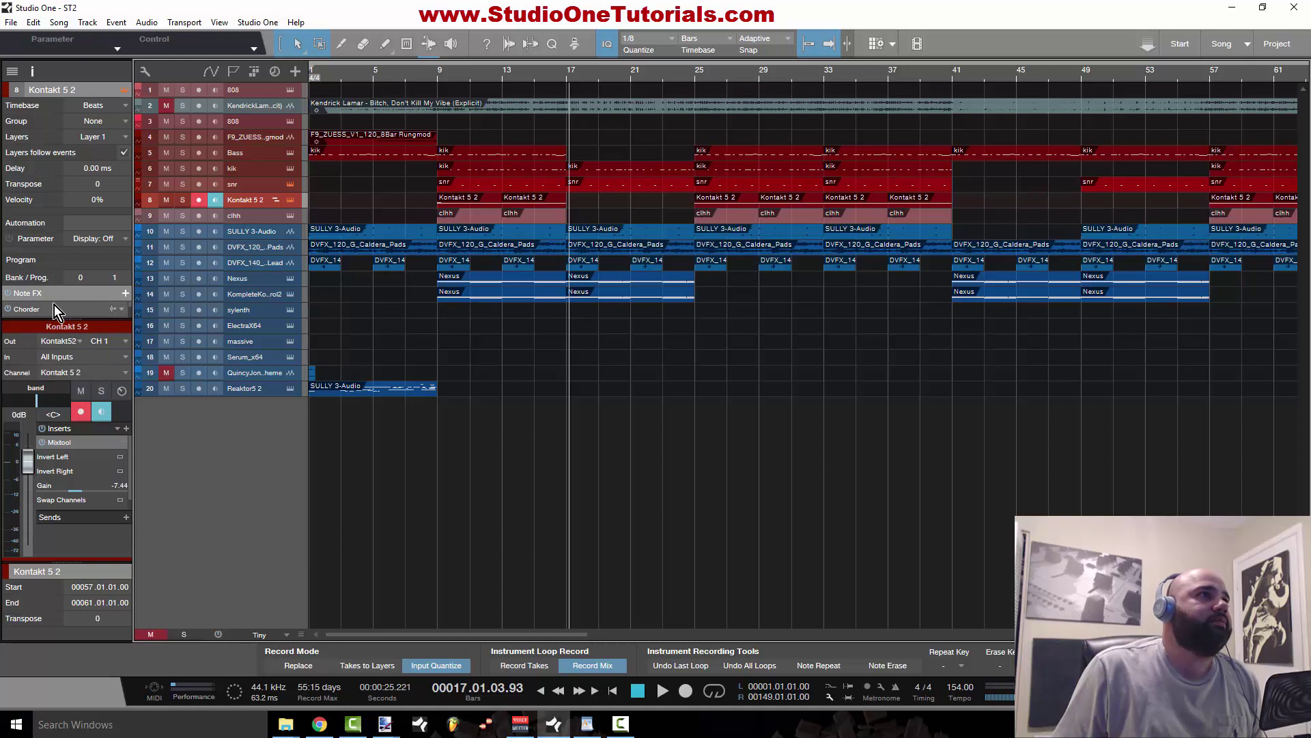
pyautogui.click(55, 304)
pyautogui.click(46, 380)
pyautogui.rightClick(60, 309)
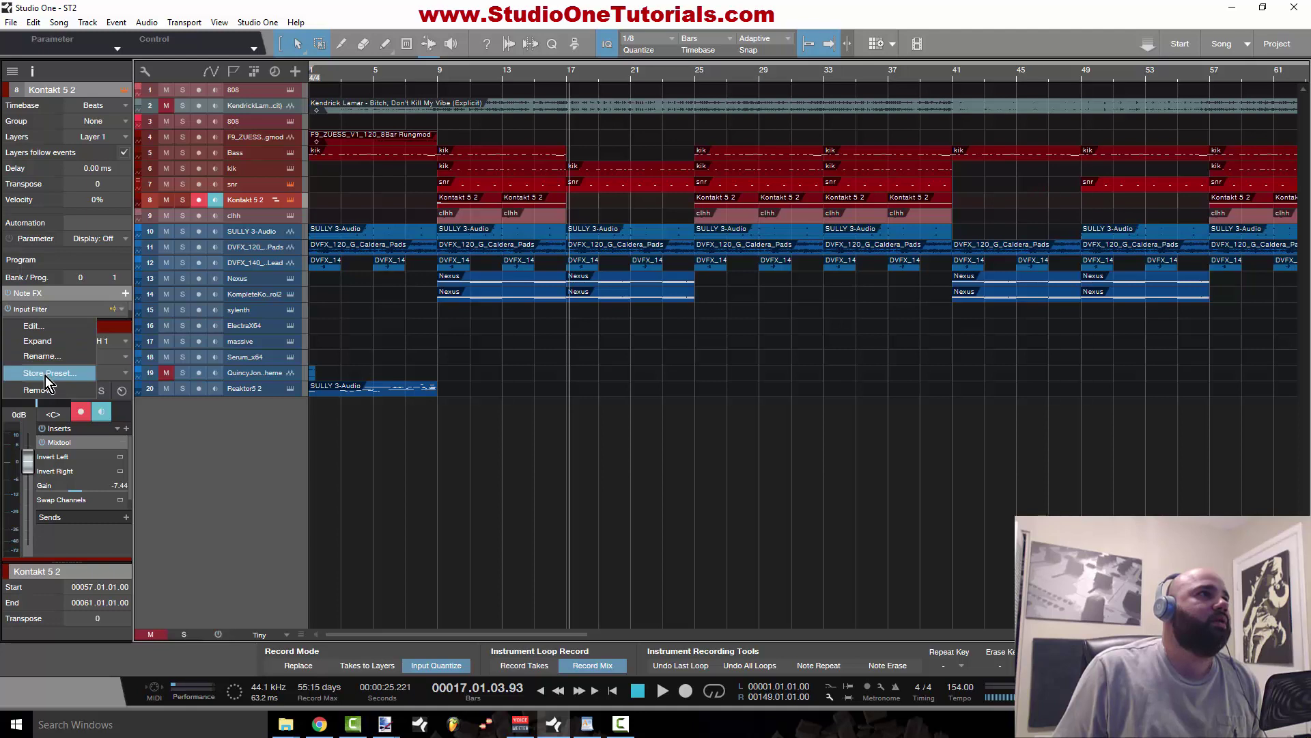
pyautogui.click(41, 388)
pyautogui.rightClick(52, 310)
pyautogui.click(47, 390)
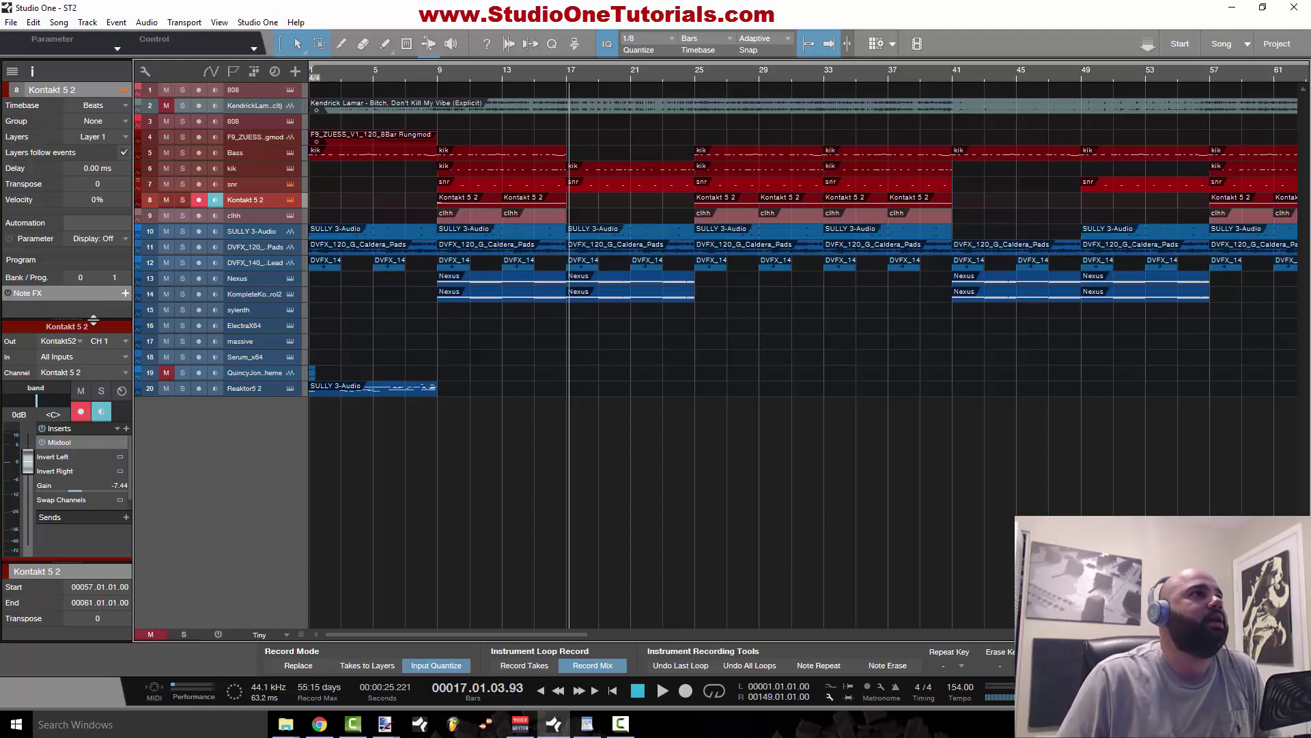
# Step: Collapse the track settings in the inspector to give the Kontakt 5 2 channel section more room
pyautogui.moveTo(94, 319); pyautogui.dragTo(104, 92)
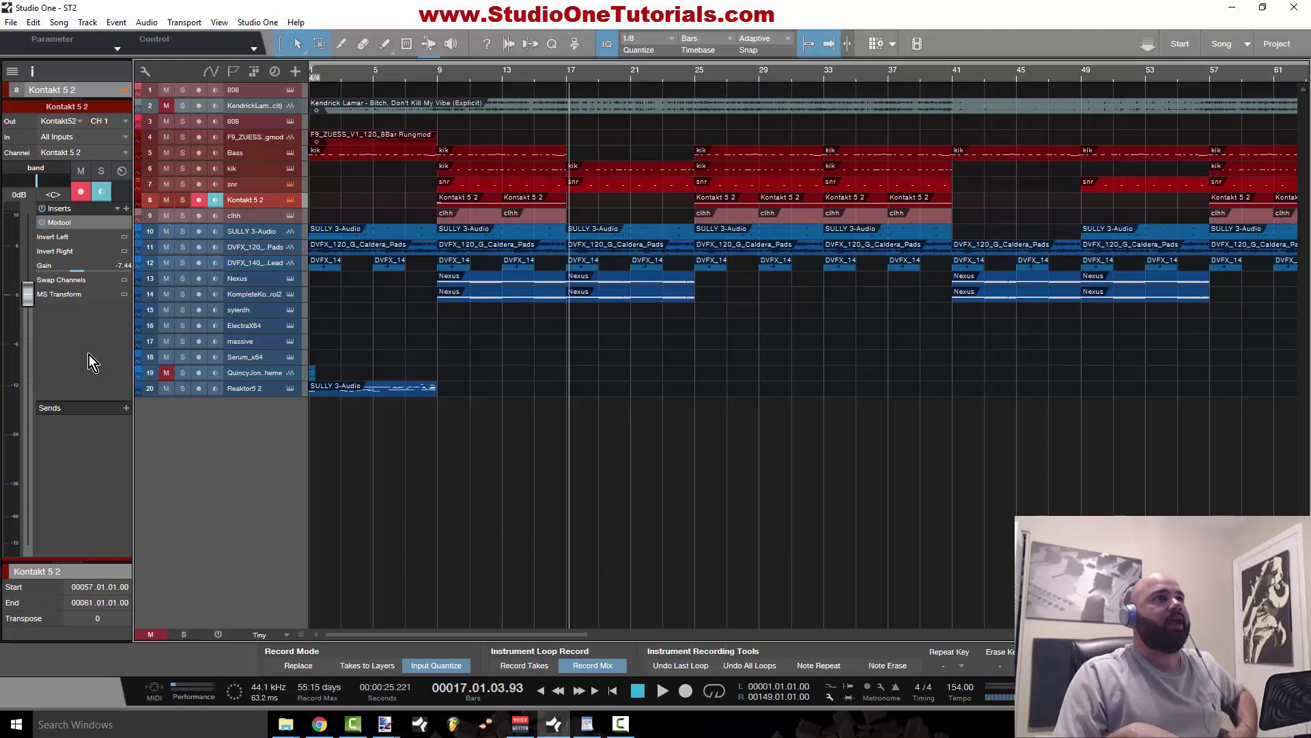
# Step: Open the note editor for the Kontakt 5 2 track to view it, and close it again
pyautogui.press('F2')
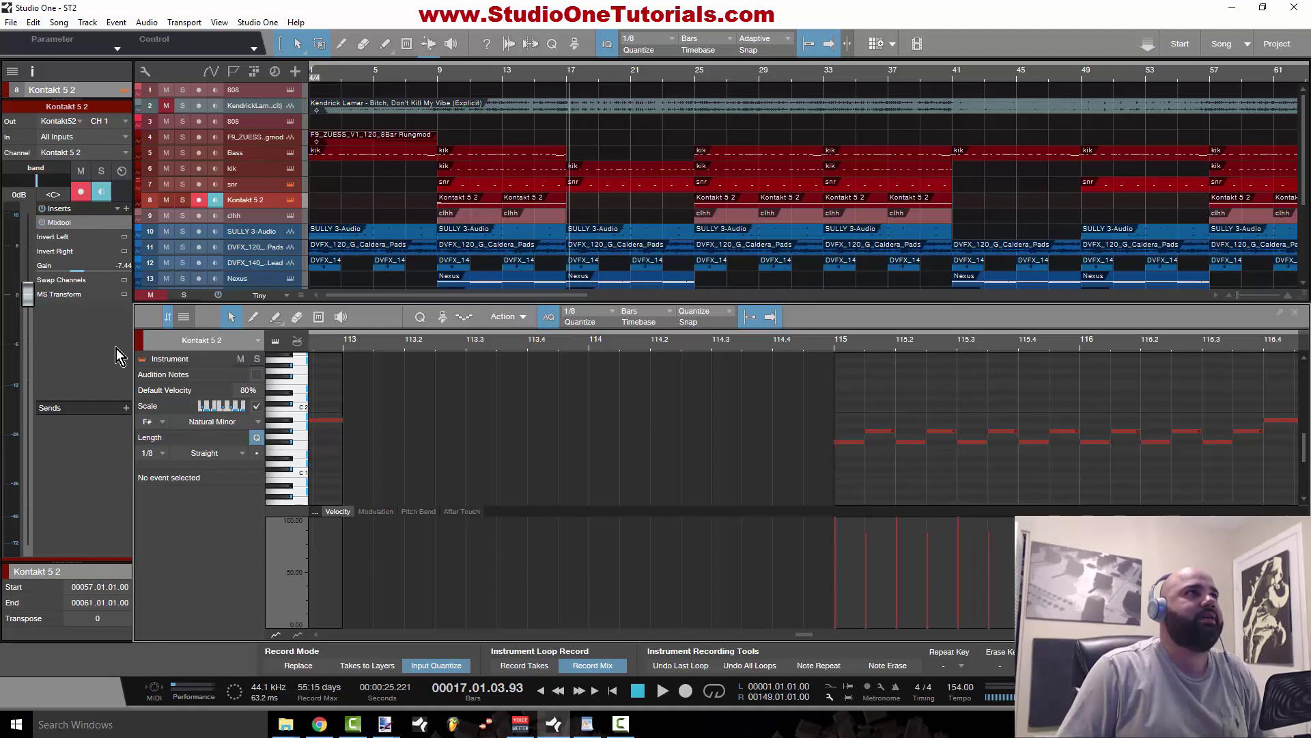
pyautogui.press('F5')
pyautogui.press('F5')
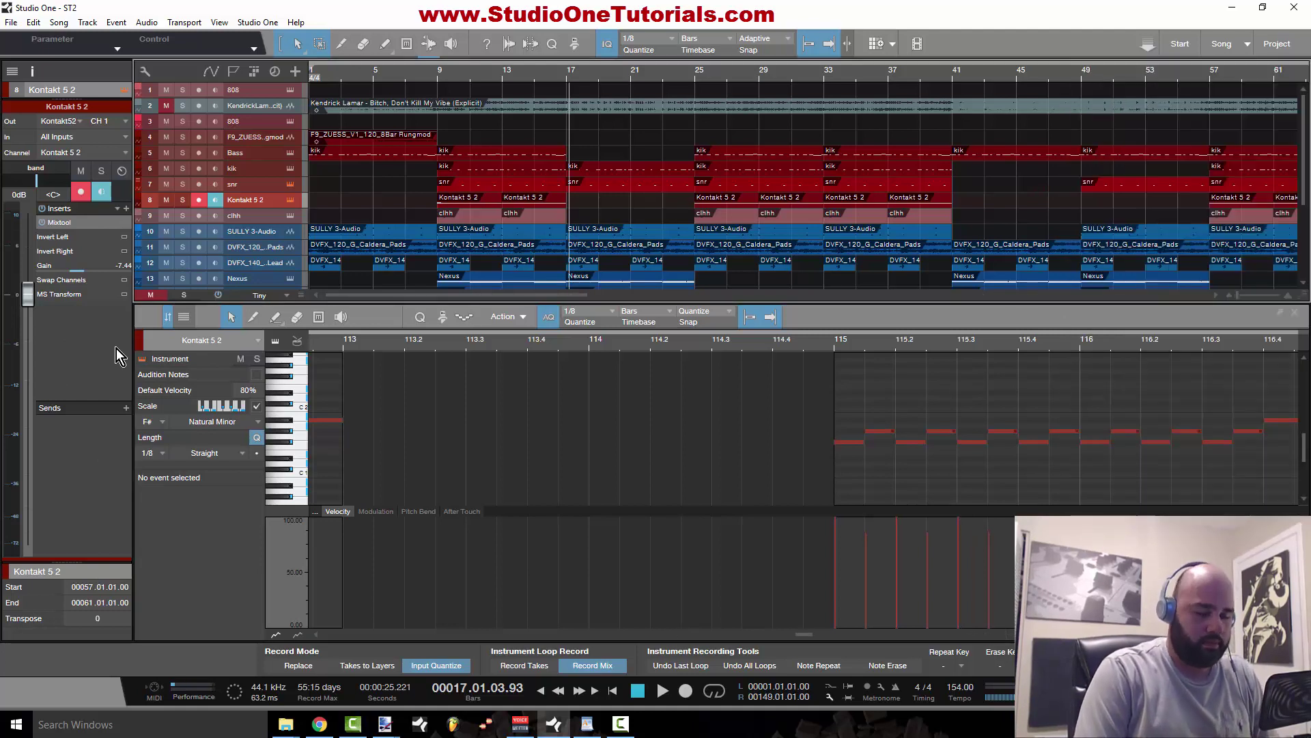
pyautogui.press('F2')
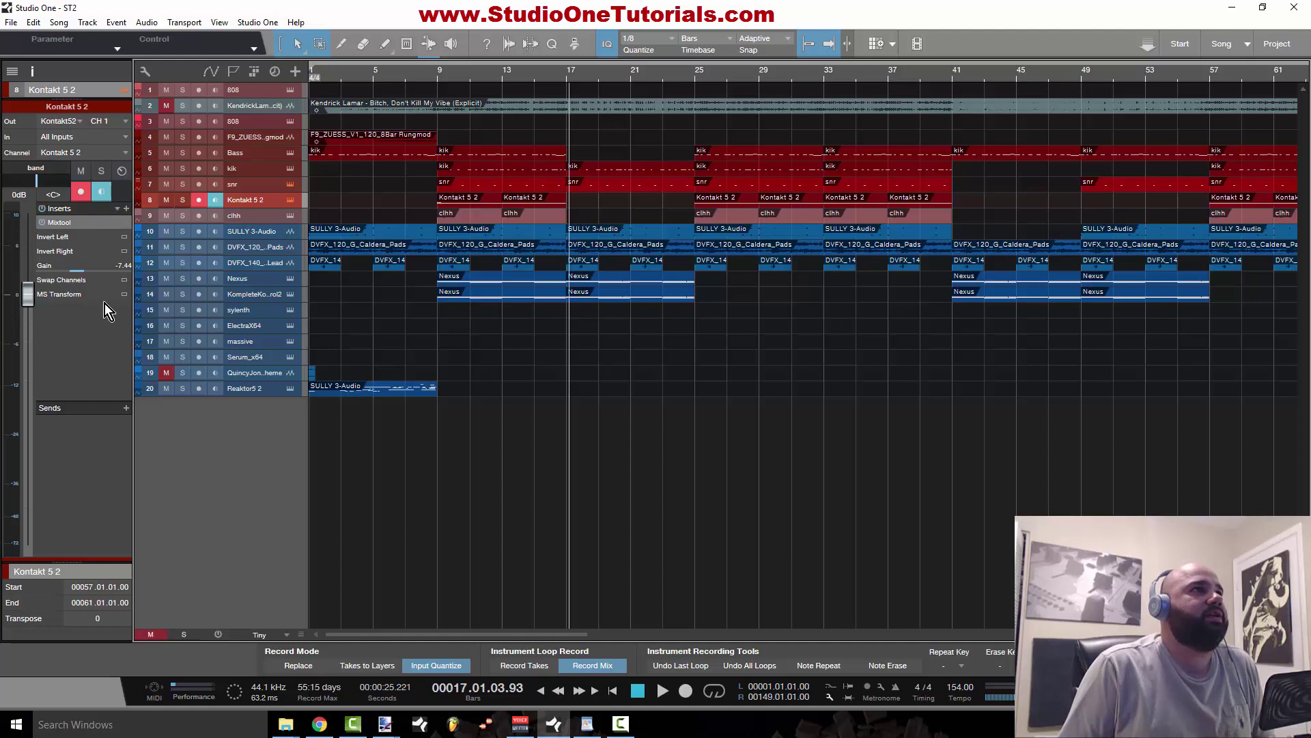
# Step: Examine the Kontakt 5 2 track's output instrument, instrument channel and input choices, keeping Kontakt 5 2, CH 1 and All Inputs
pyautogui.click(80, 122)
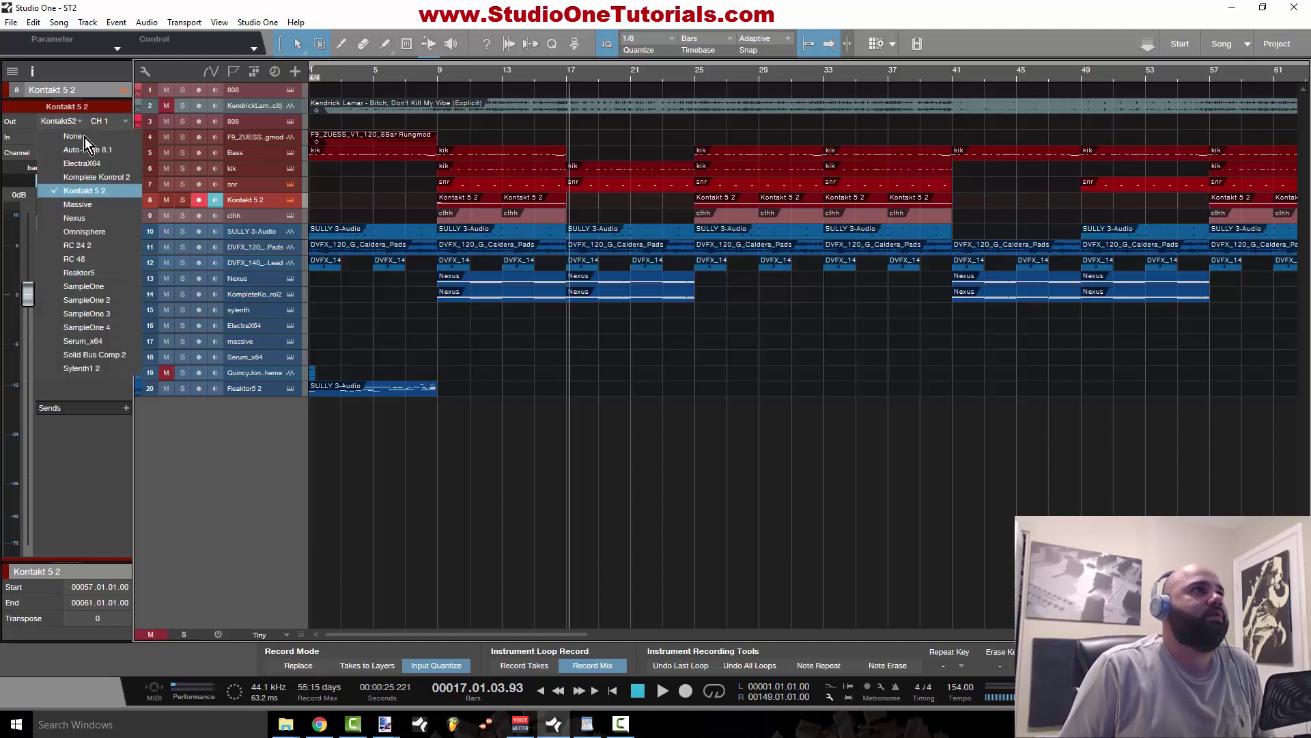
pyautogui.click(82, 190)
pyautogui.click(125, 121)
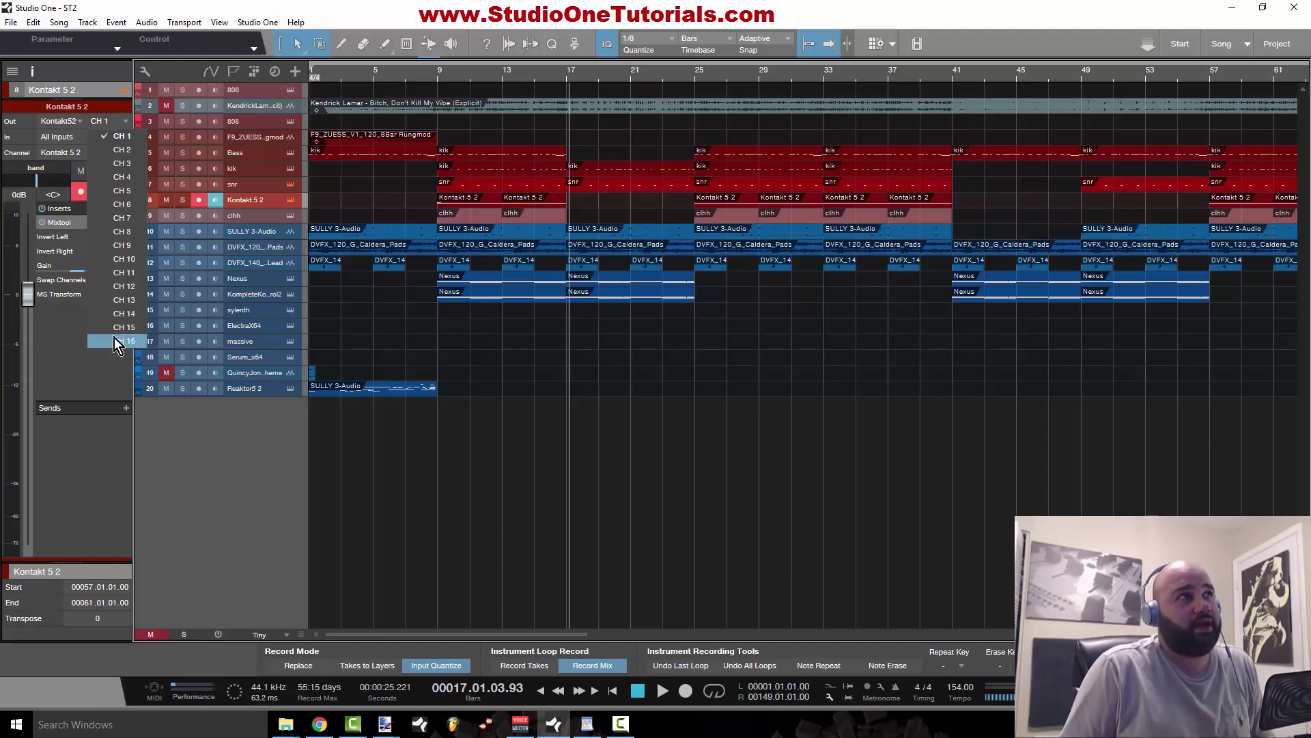
pyautogui.click(120, 122)
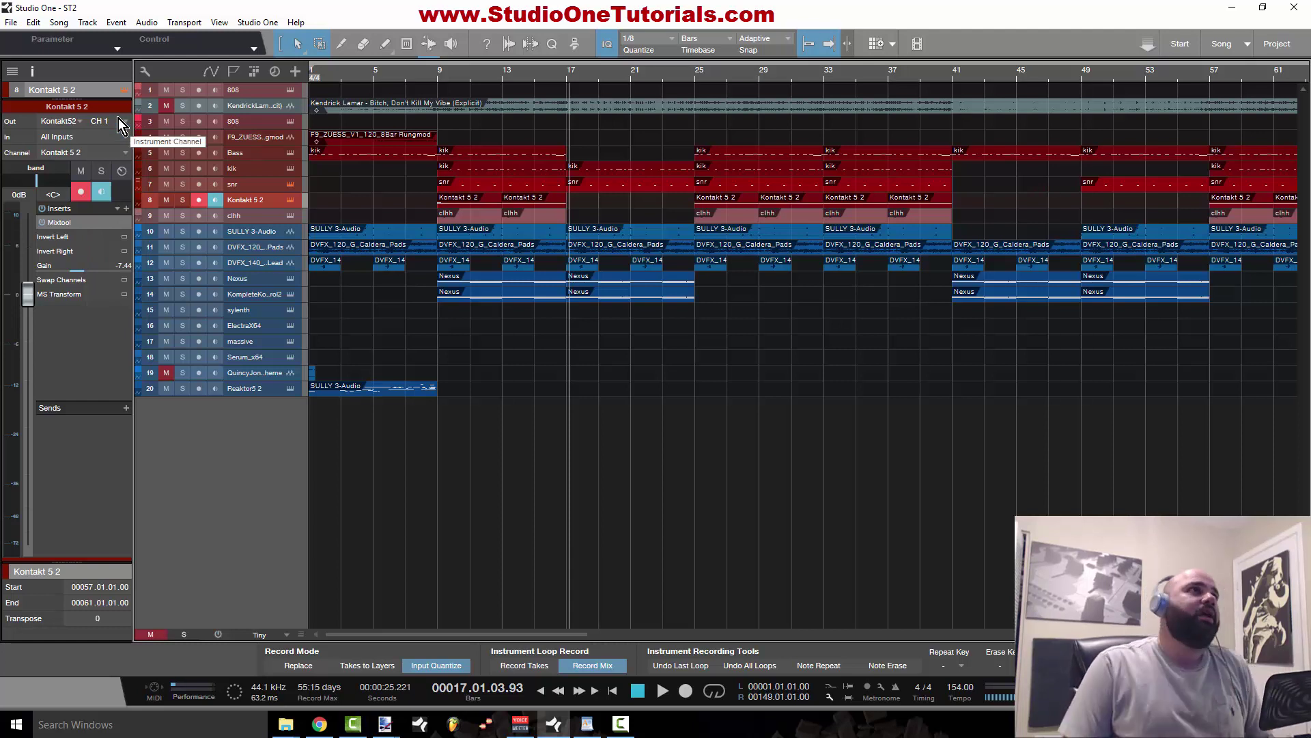
pyautogui.click(109, 140)
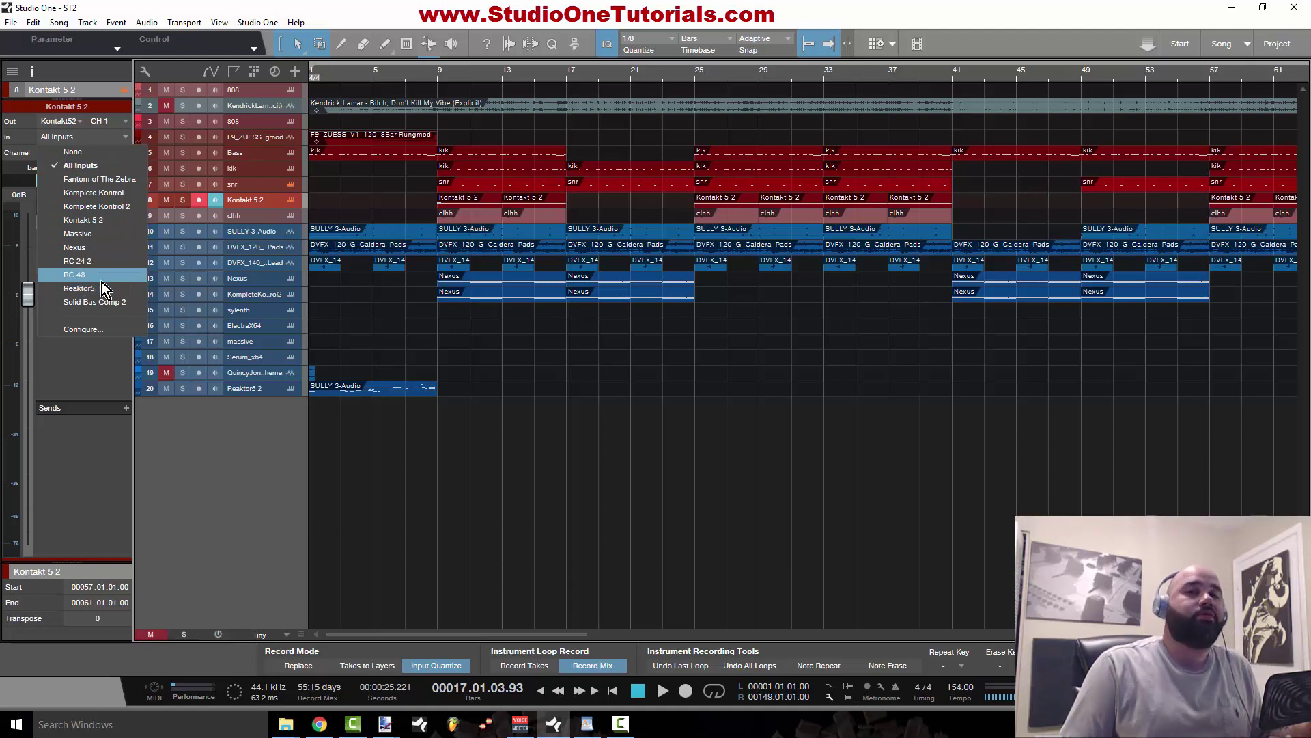
pyautogui.click(95, 165)
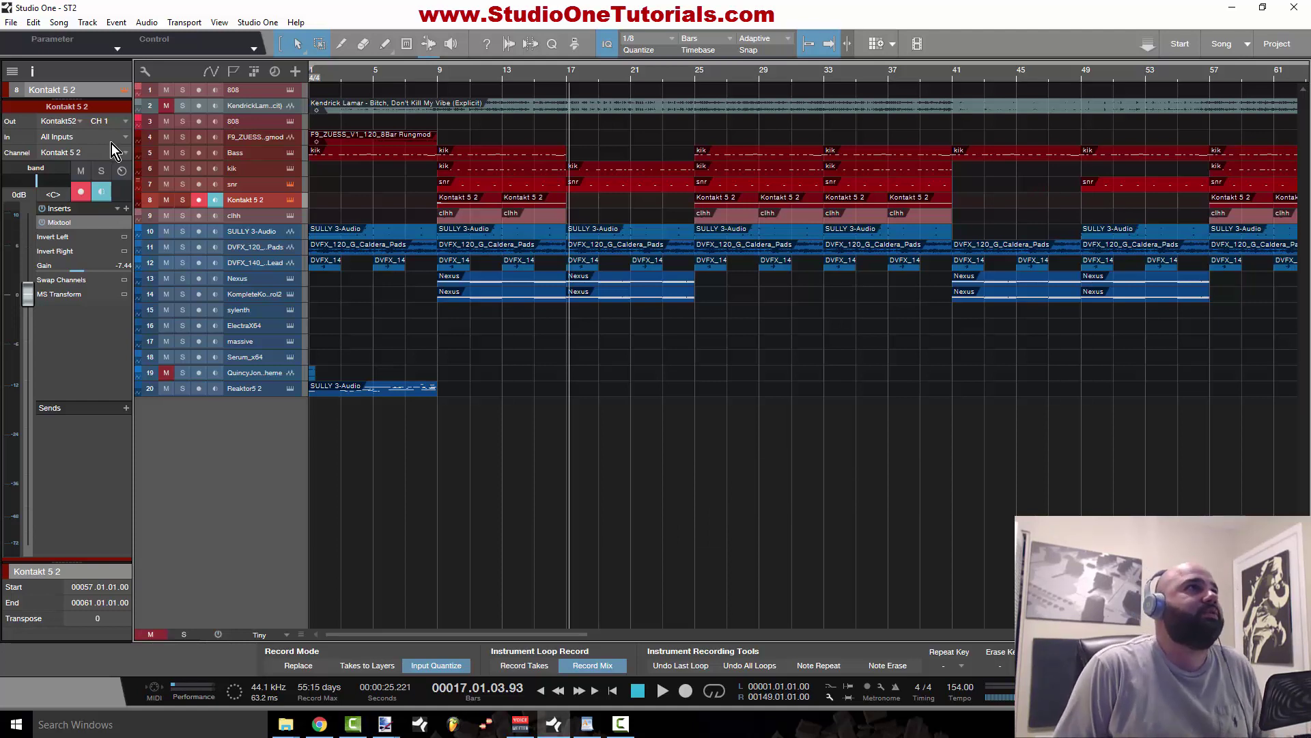
# Step: View the audio channel choices and channel macro controls of the Kontakt 5 2 track, and close the controls window
pyautogui.click(119, 152)
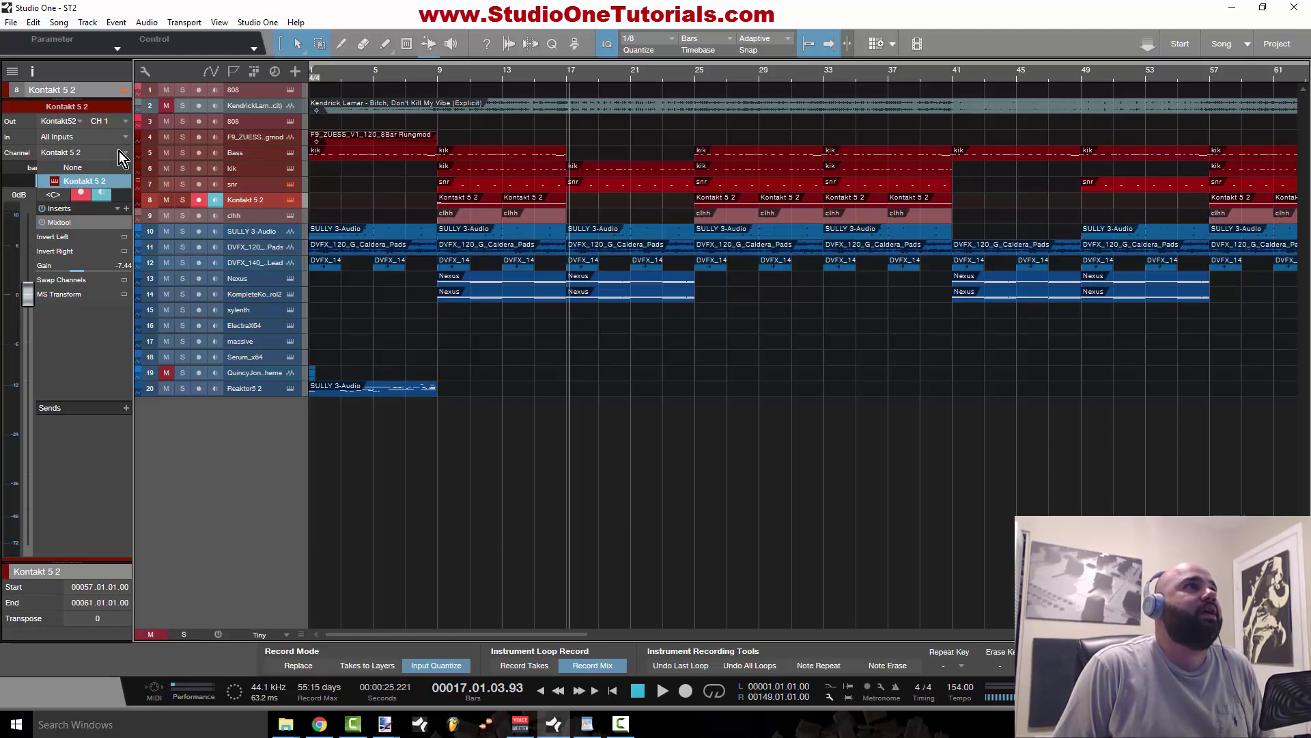
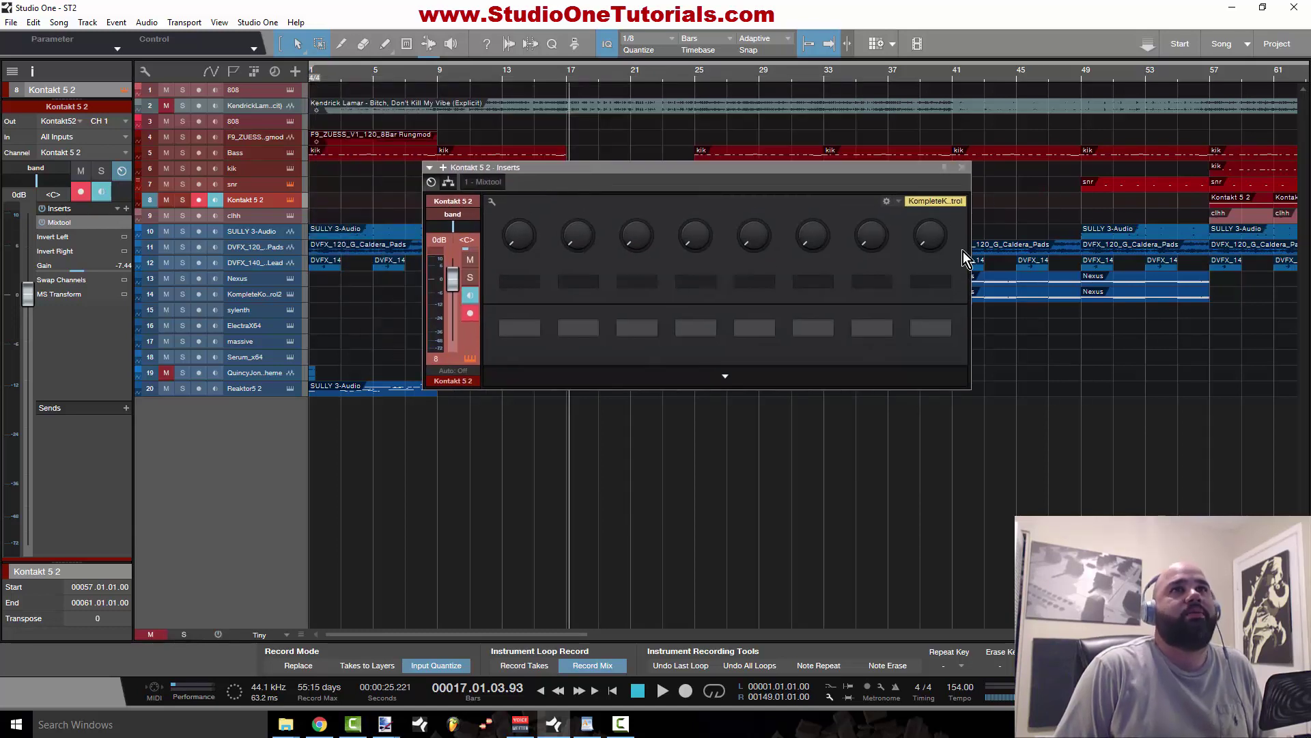
pyautogui.click(963, 168)
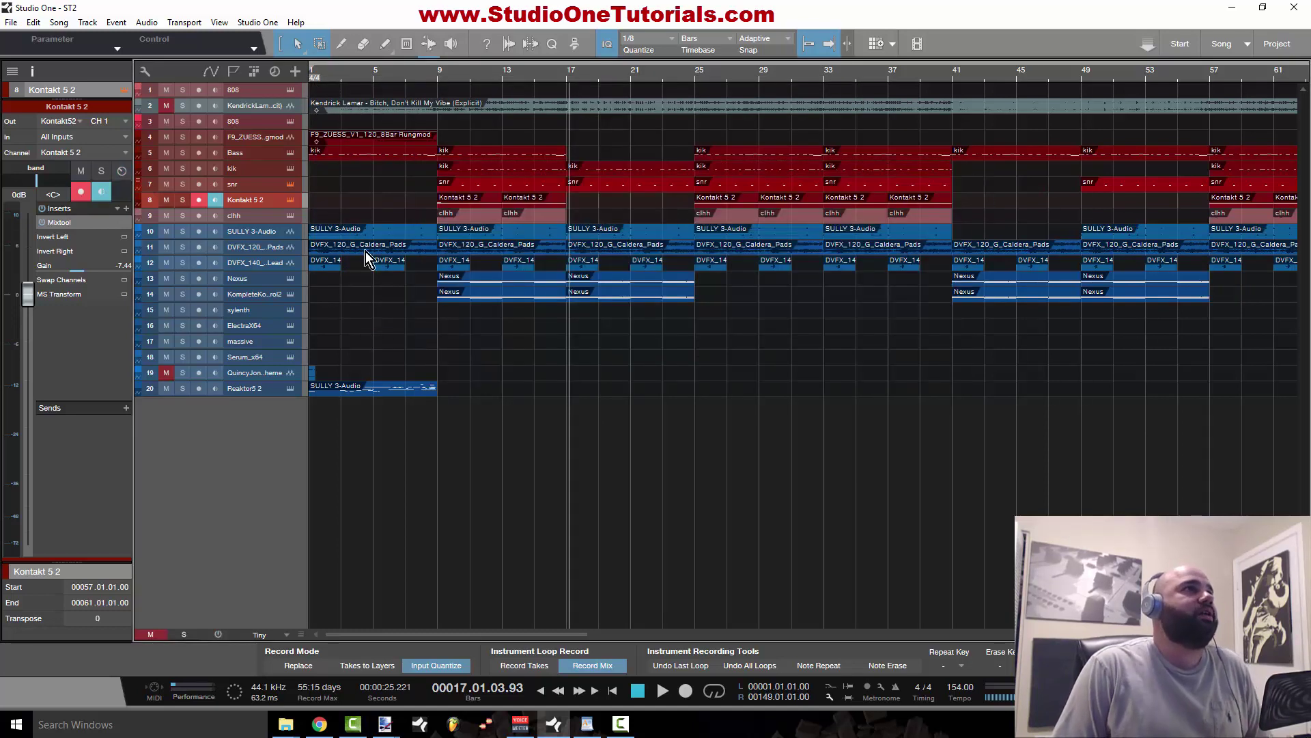
# Step: Browse the insert FX chain preset folders for the Kontakt 5 2 channel, including Guitar, Send and Vocals
pyautogui.click(120, 213)
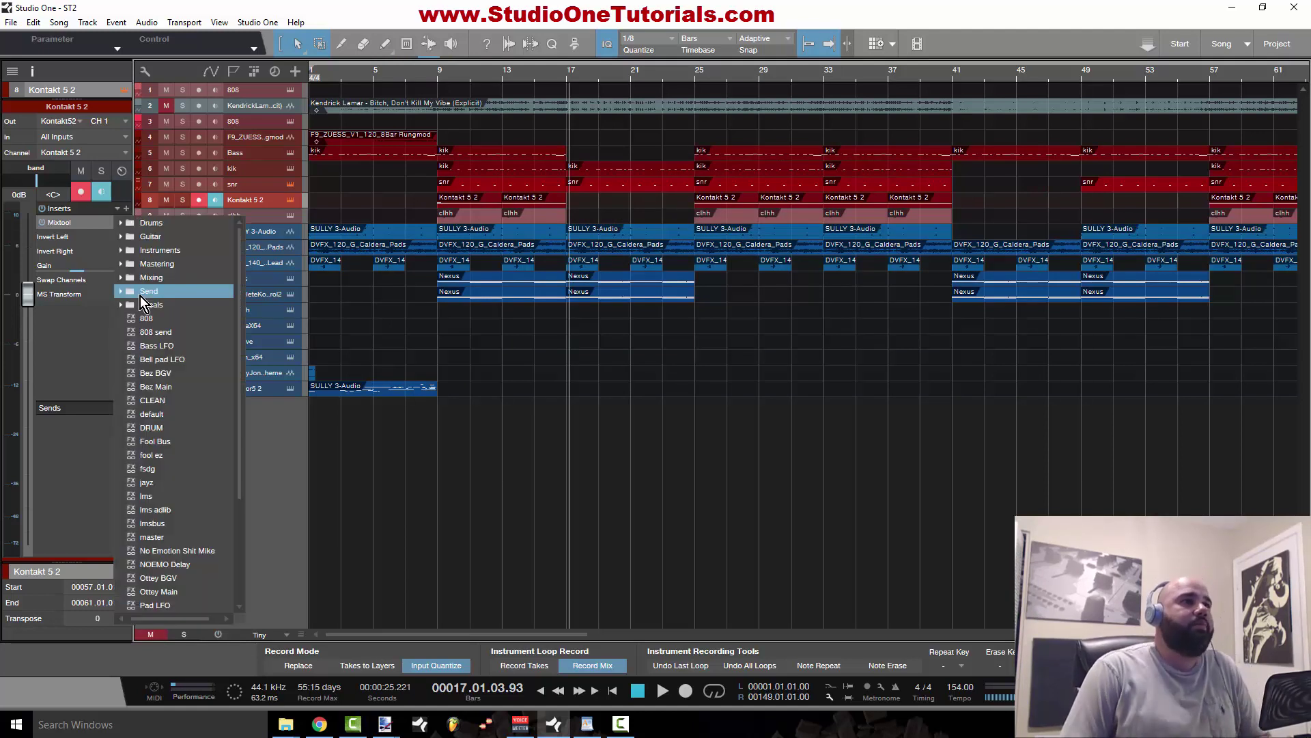
pyautogui.click(141, 293)
pyautogui.click(121, 290)
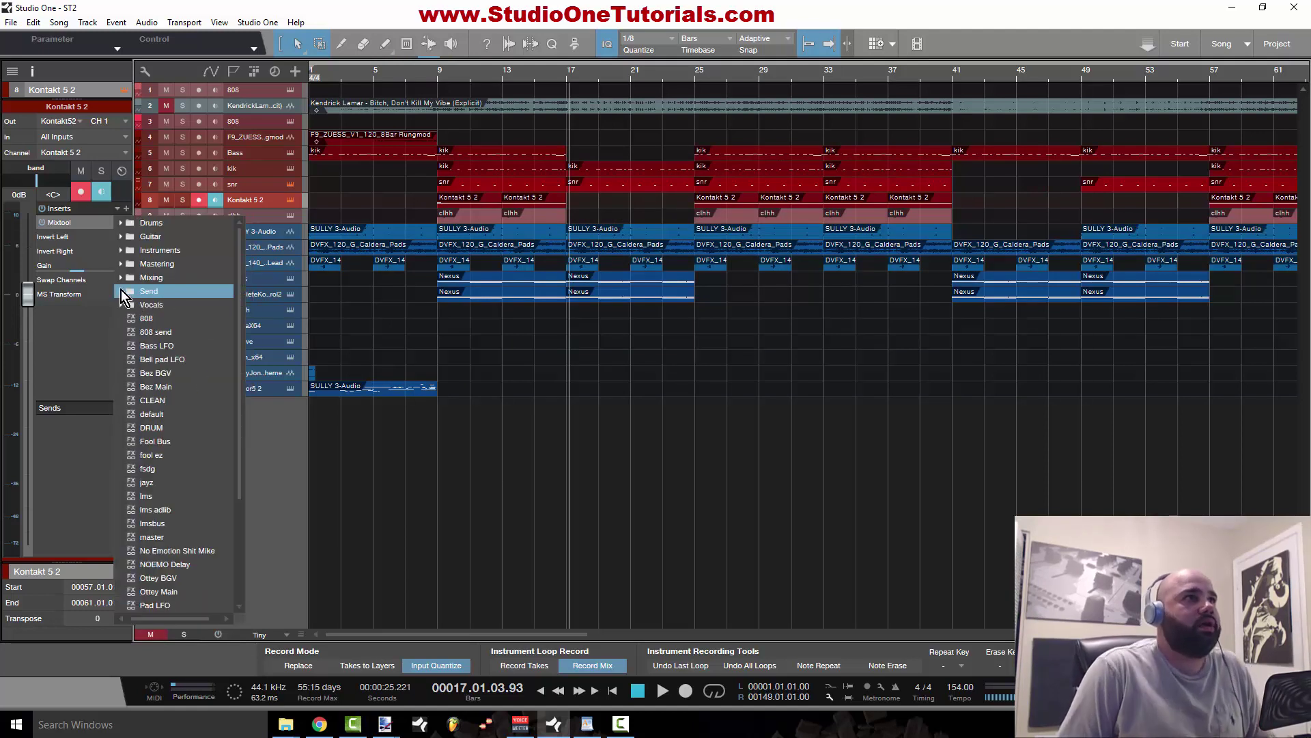
pyautogui.click(142, 231)
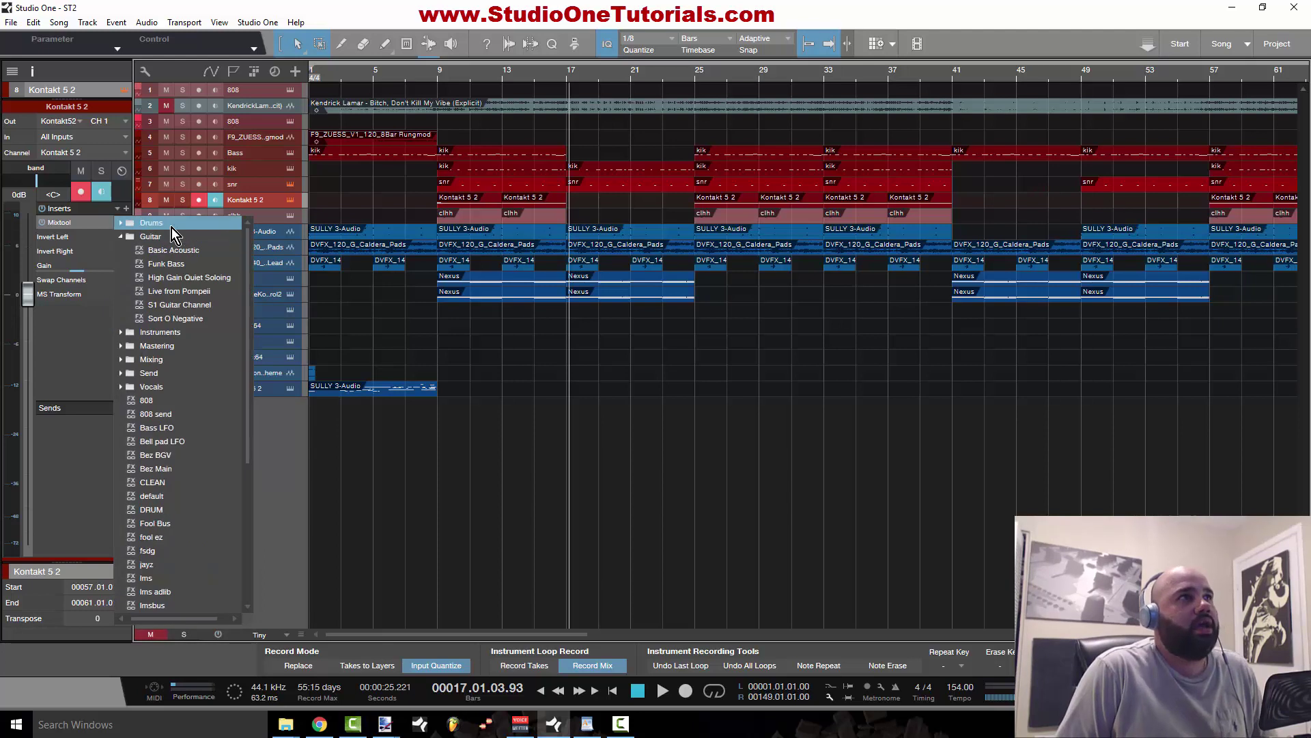
pyautogui.click(121, 236)
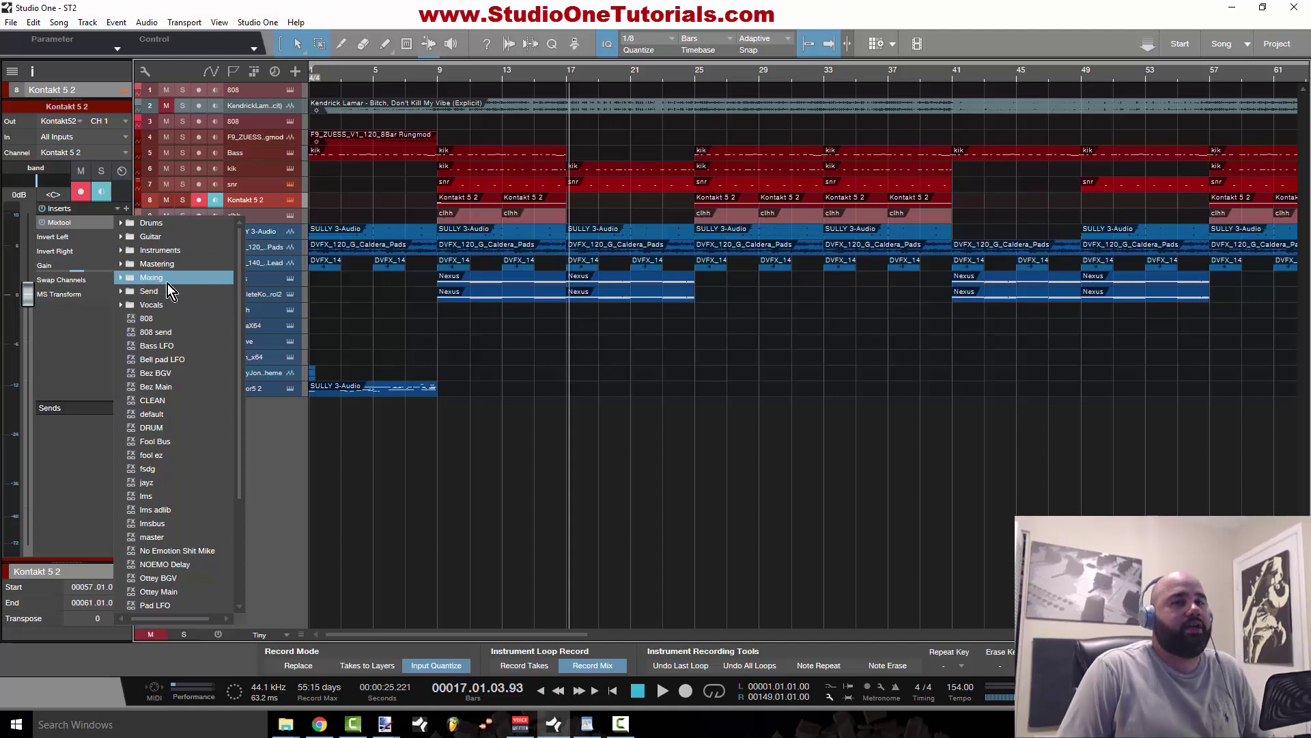
pyautogui.click(152, 236)
pyautogui.click(123, 237)
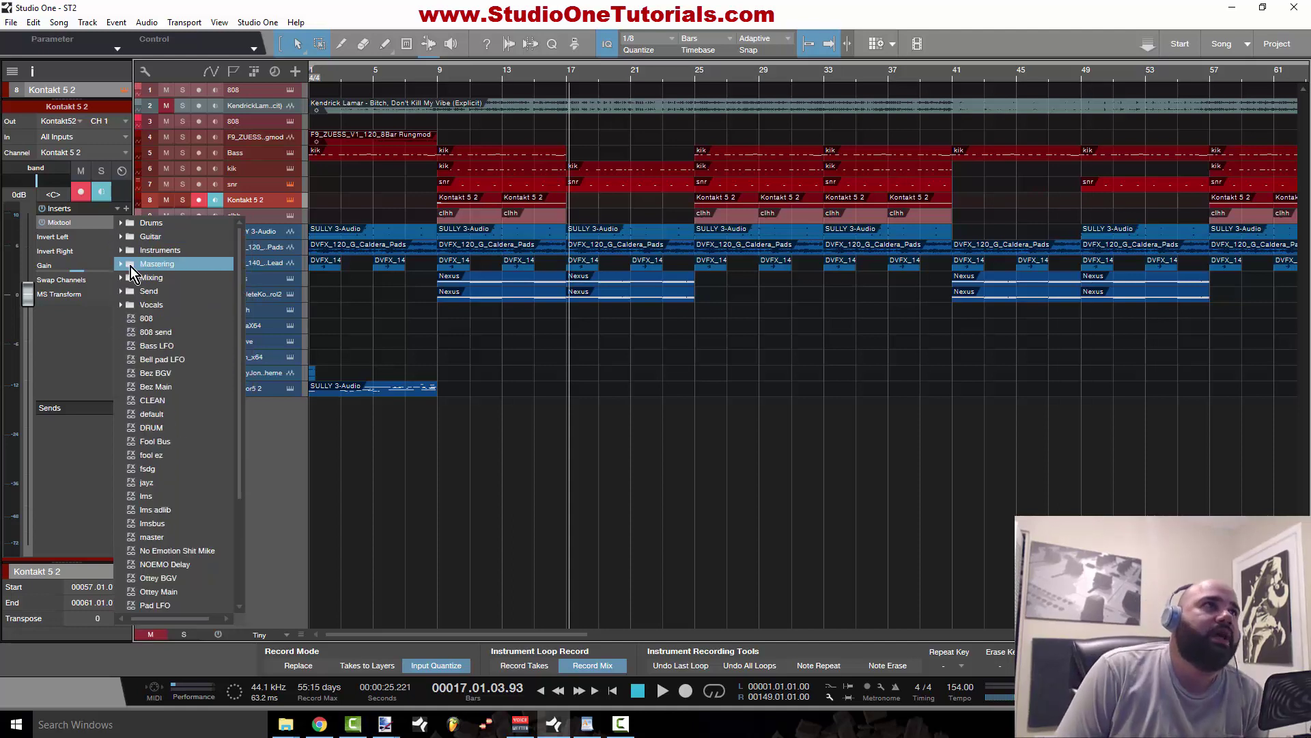
pyautogui.click(126, 302)
pyautogui.click(126, 302)
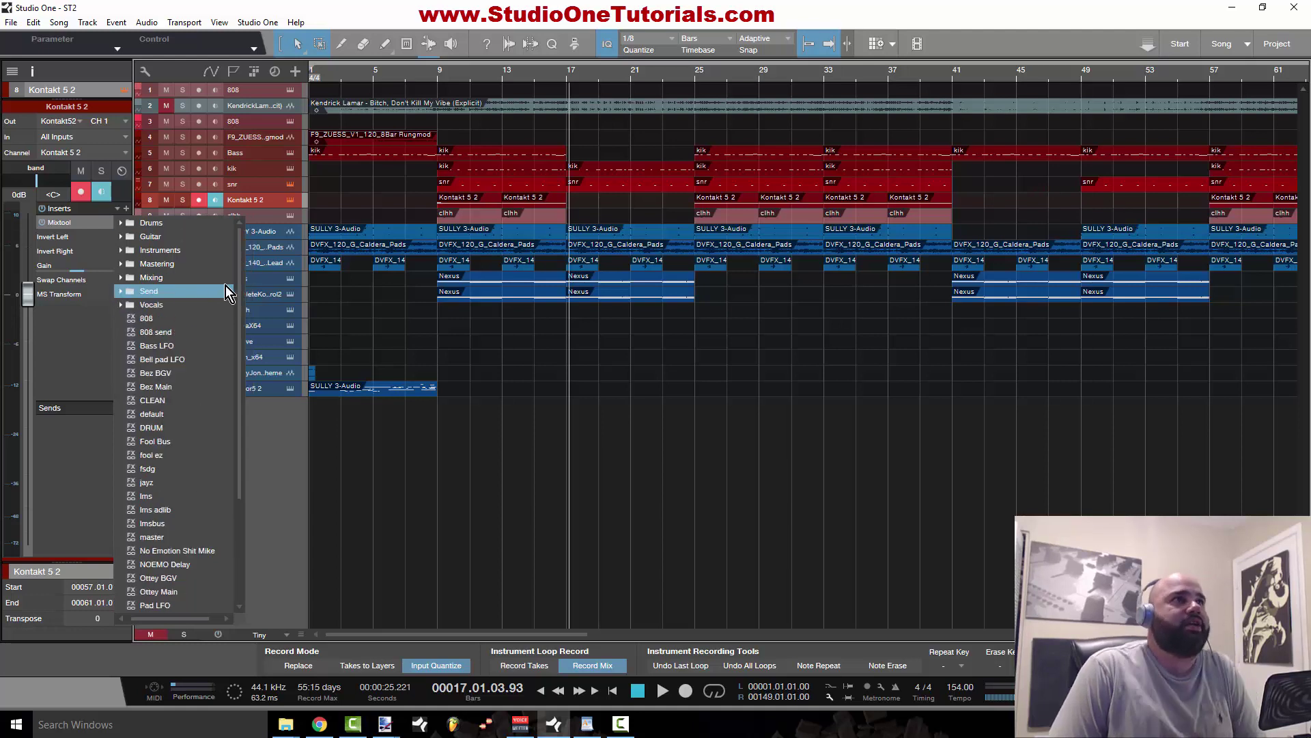
pyautogui.click(133, 292)
pyautogui.click(117, 292)
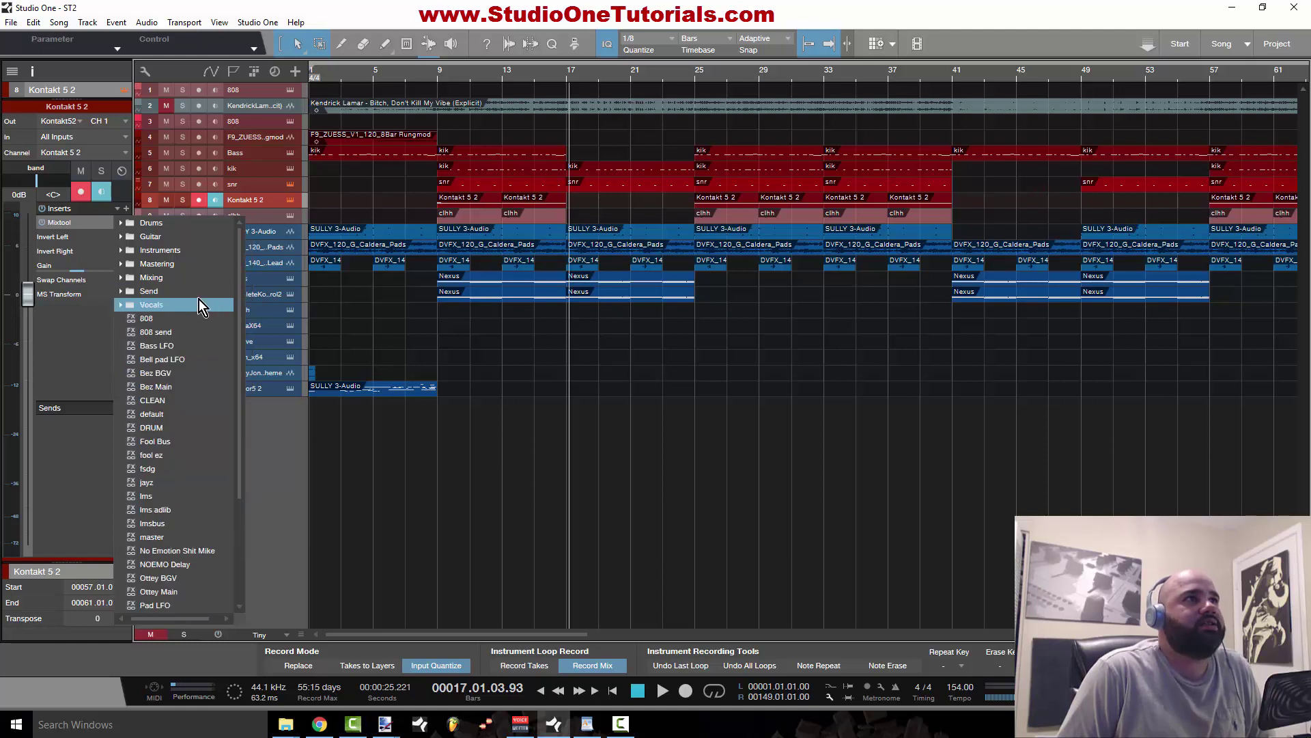
pyautogui.click(205, 304)
pyautogui.click(122, 304)
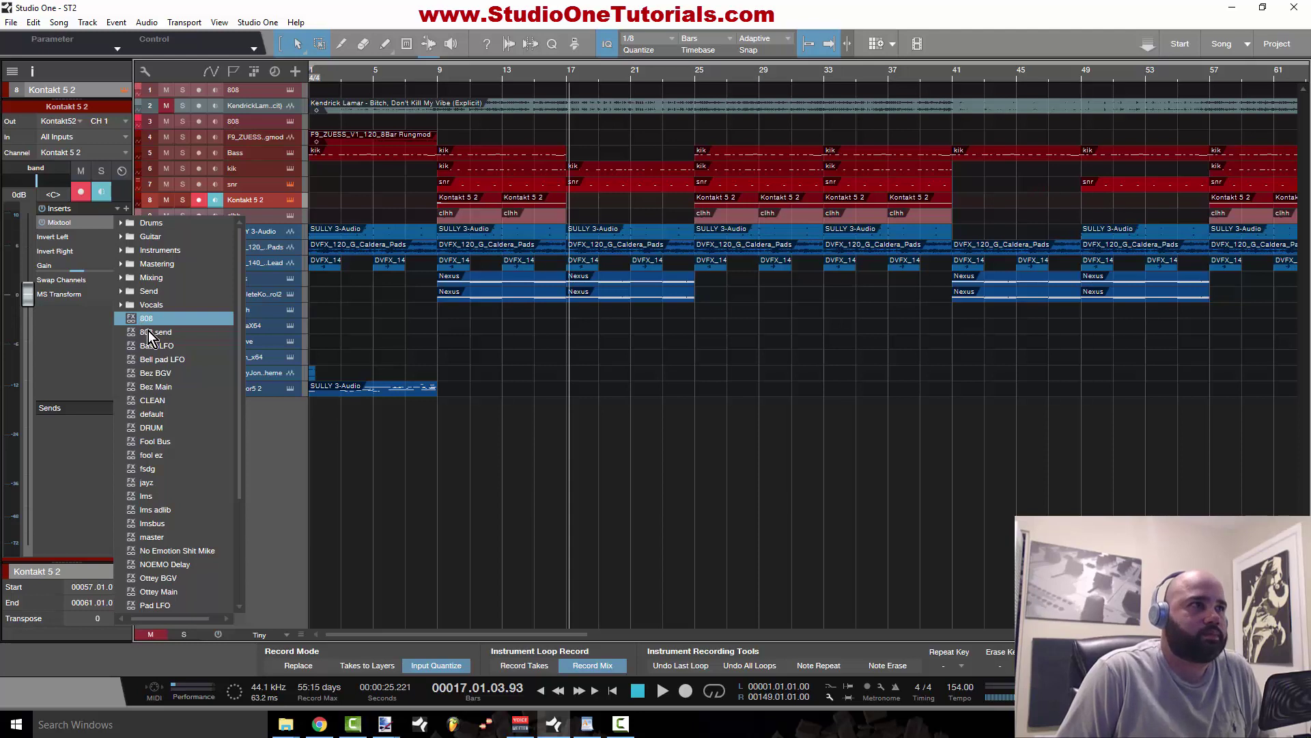
# Step: Look through the custom FX chains and the options for storing, replacing, disabling and removing chains
pyautogui.moveTo(243, 461); pyautogui.dragTo(236, 559)
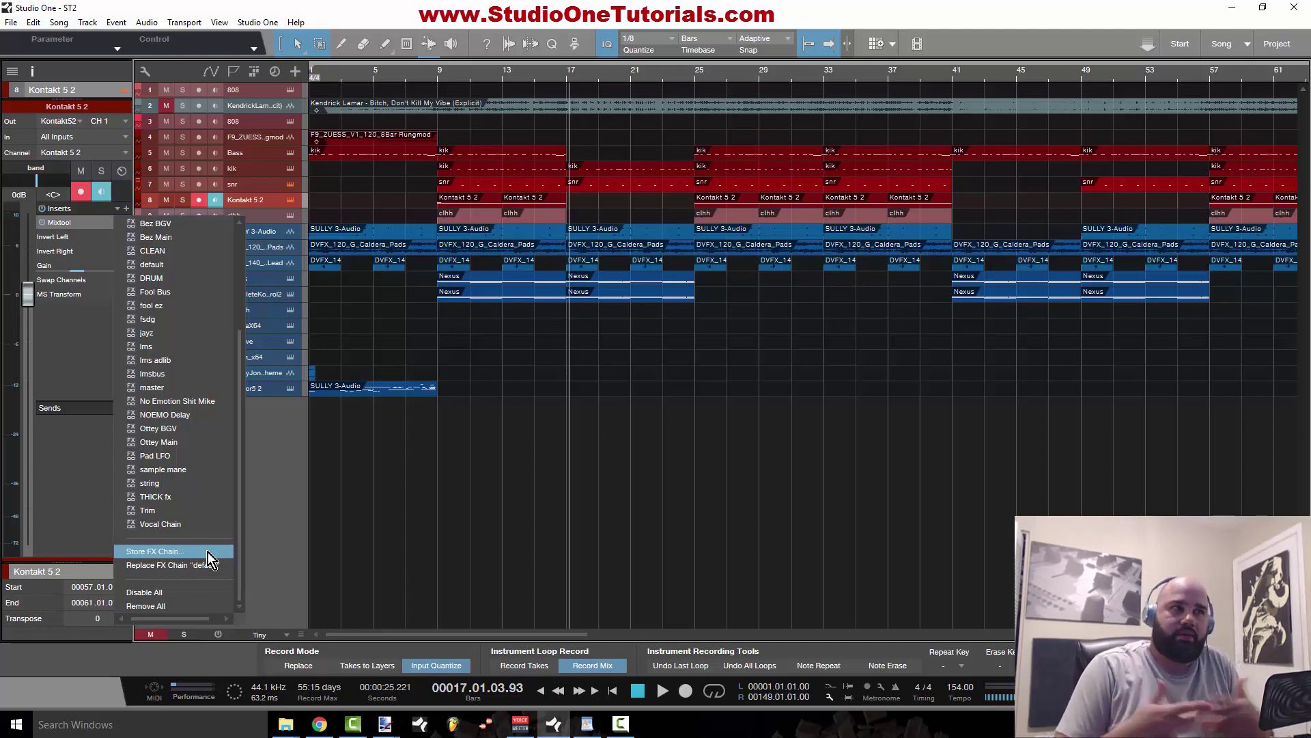
pyautogui.scroll(4, 190, 412)
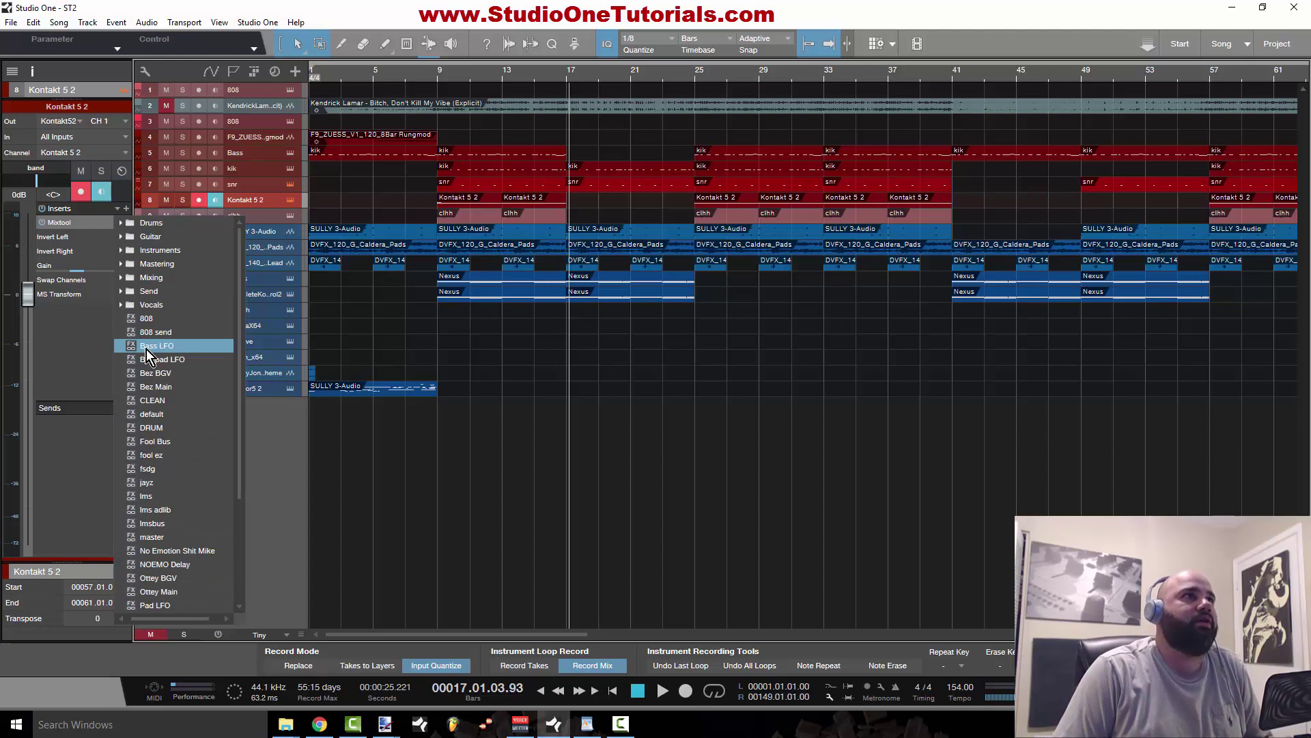
pyautogui.scroll(-4, 169, 413)
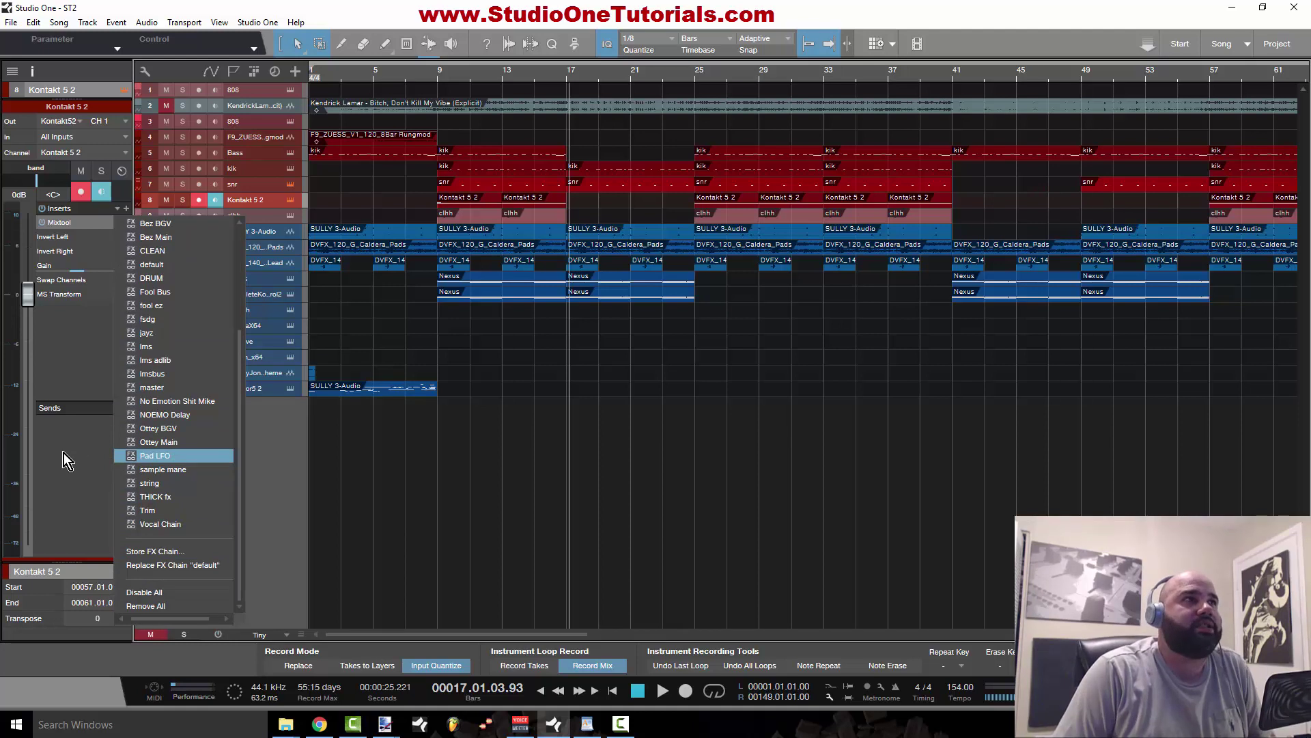
# Step: View the Mixtool insert on the Kontakt 5 2 channel and close its window
pyautogui.click(160, 511)
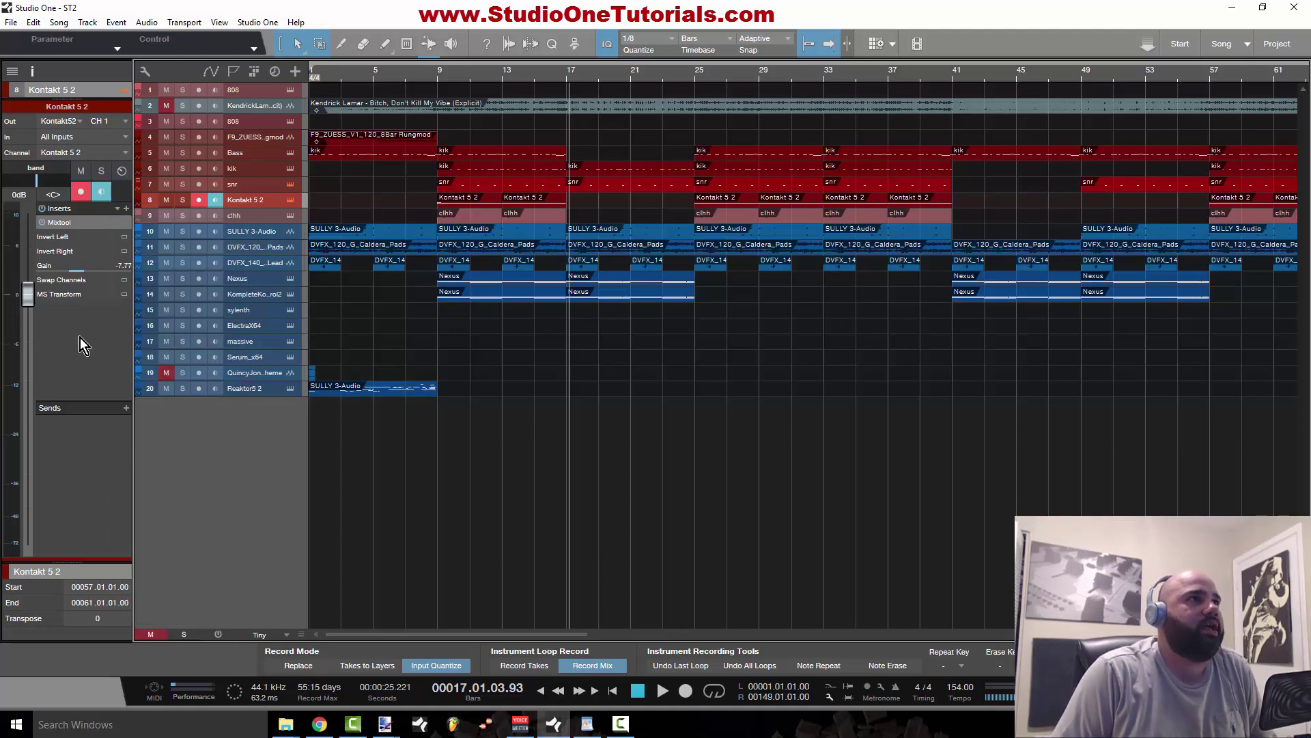
pyautogui.click(83, 224)
pyautogui.click(430, 197)
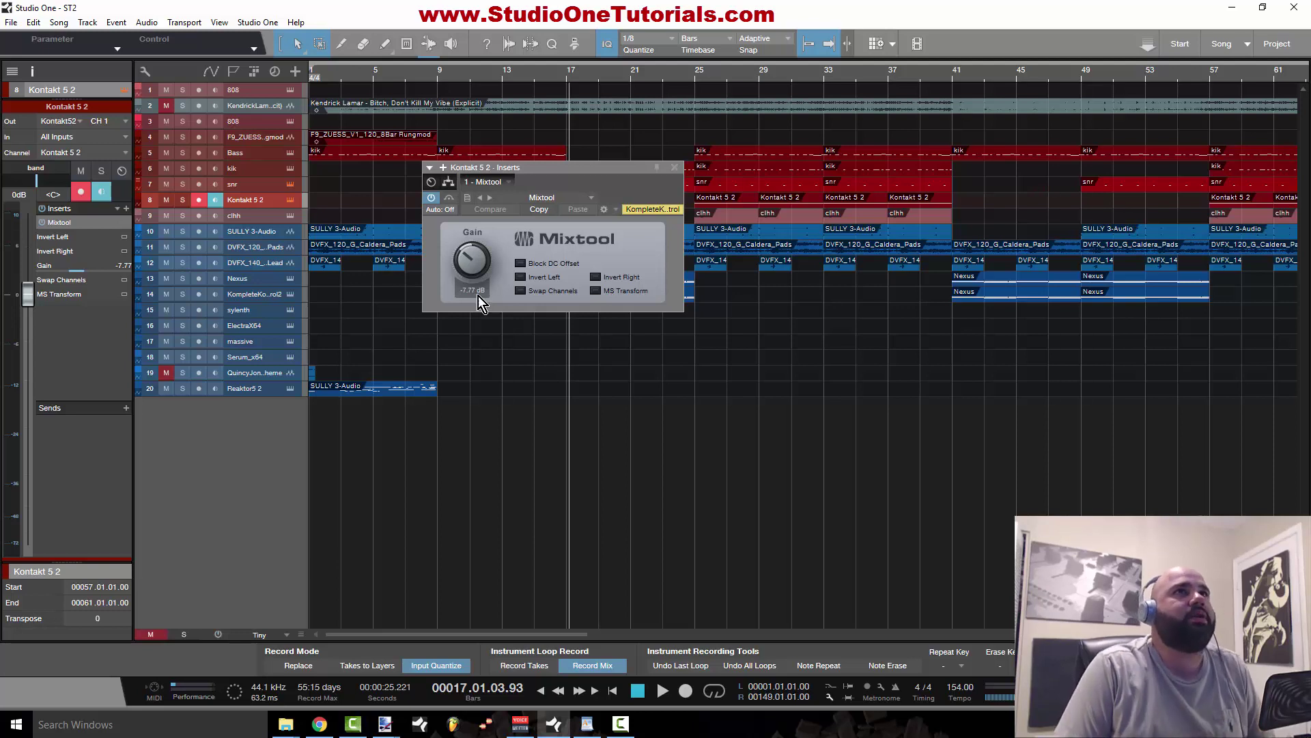
pyautogui.click(675, 167)
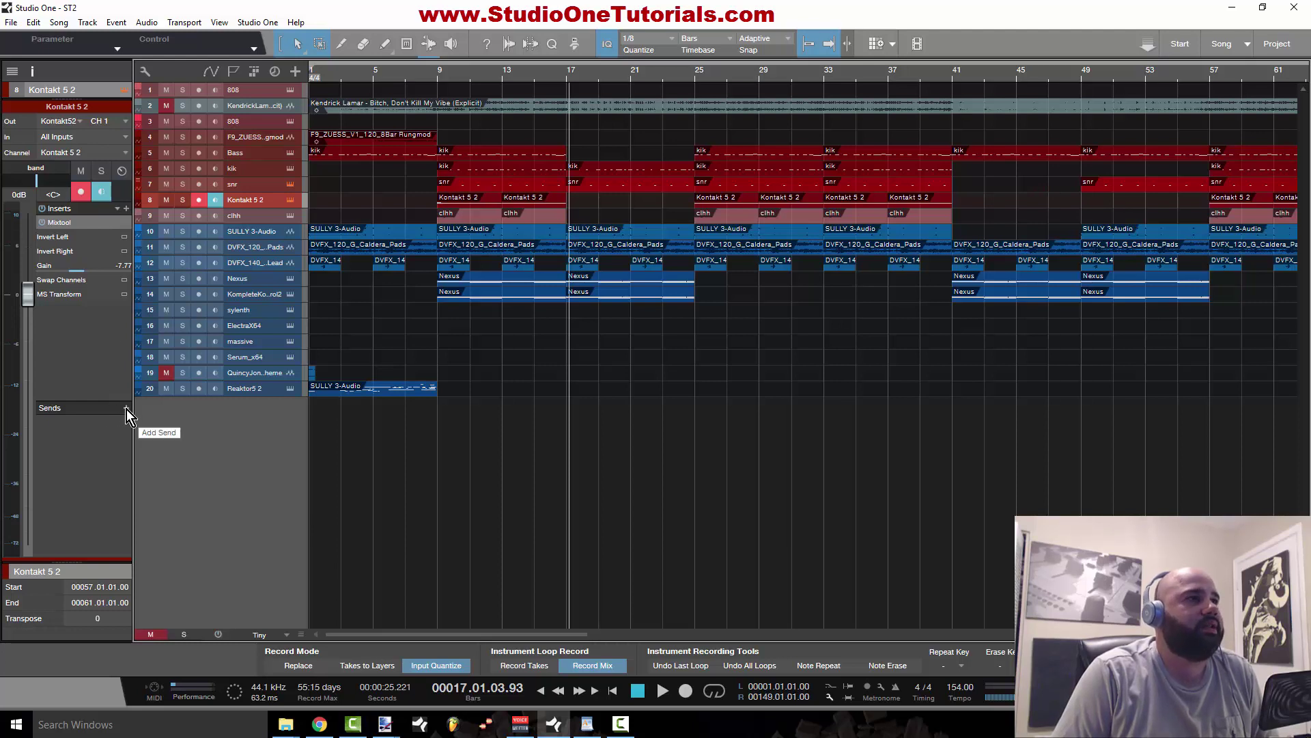
# Step: Enlarge the inspector's event section and display the SULLY 3-Audio track's settings after checking the clhh track
pyautogui.moveTo(80, 557); pyautogui.dragTo(79, 503)
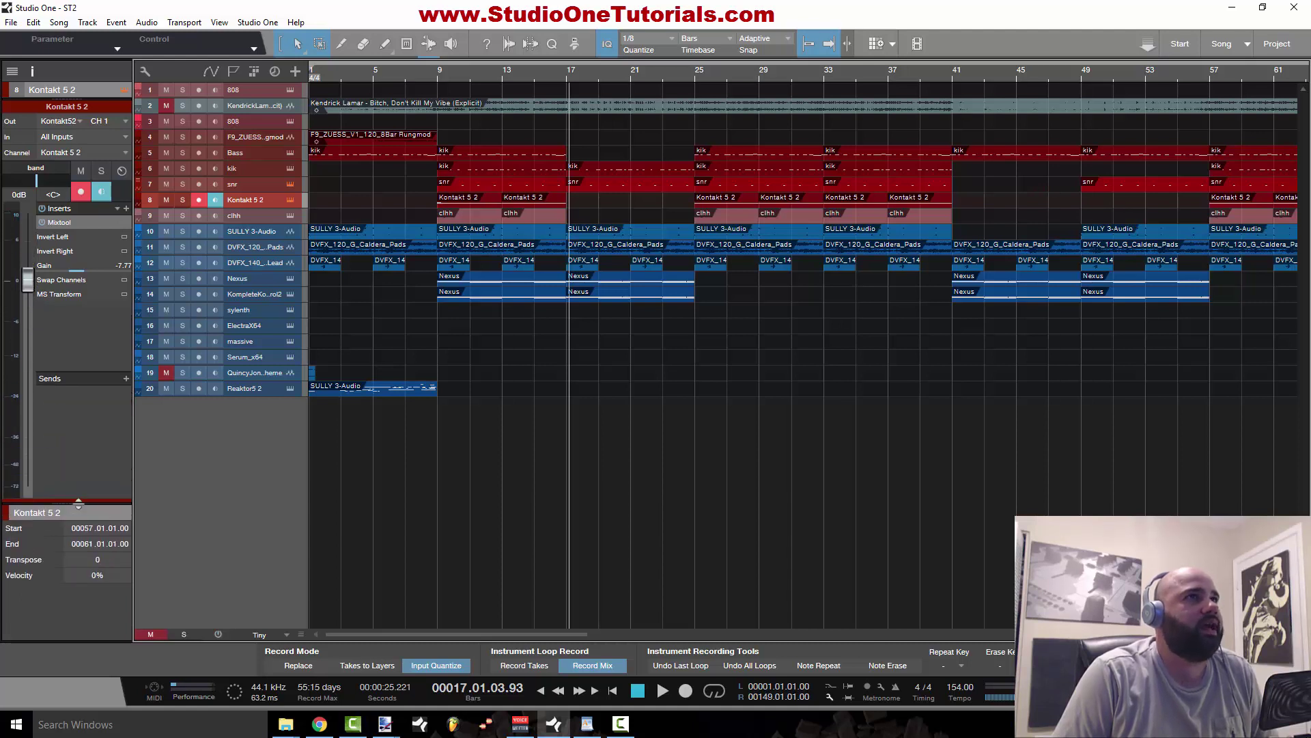
pyautogui.click(251, 215)
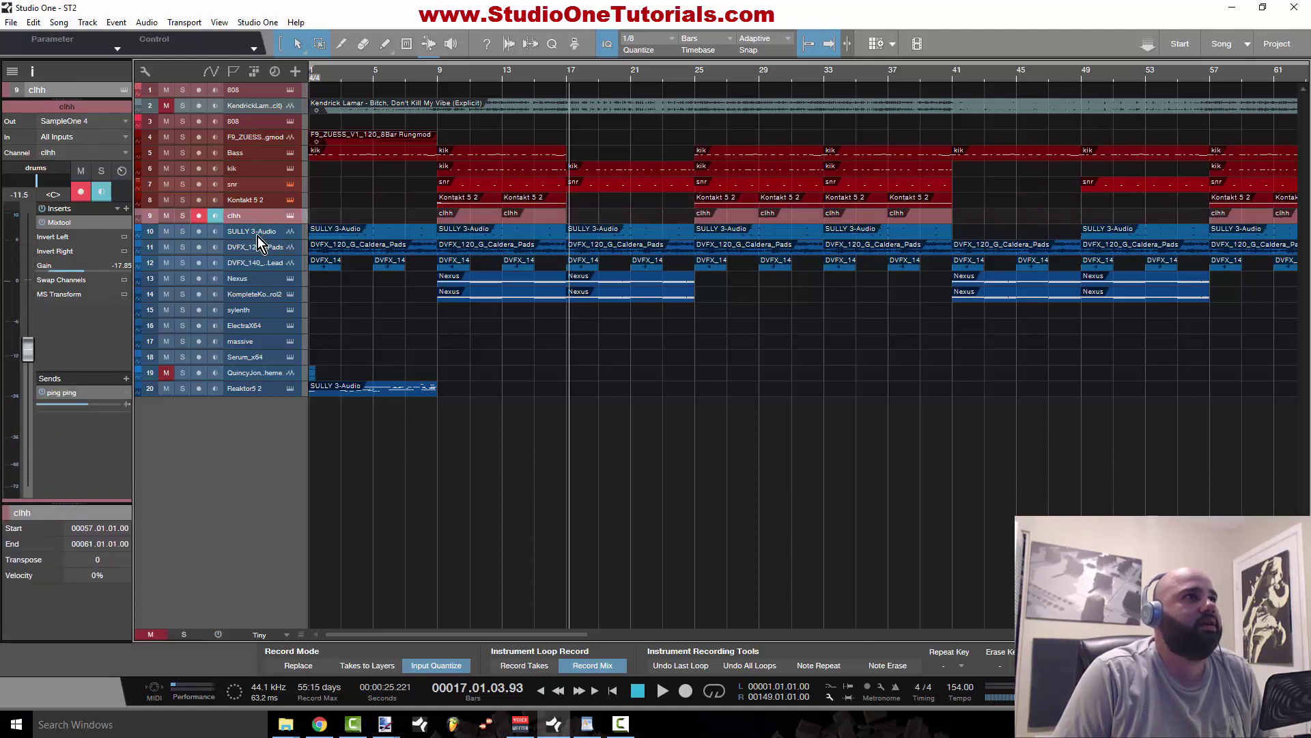
pyautogui.click(257, 234)
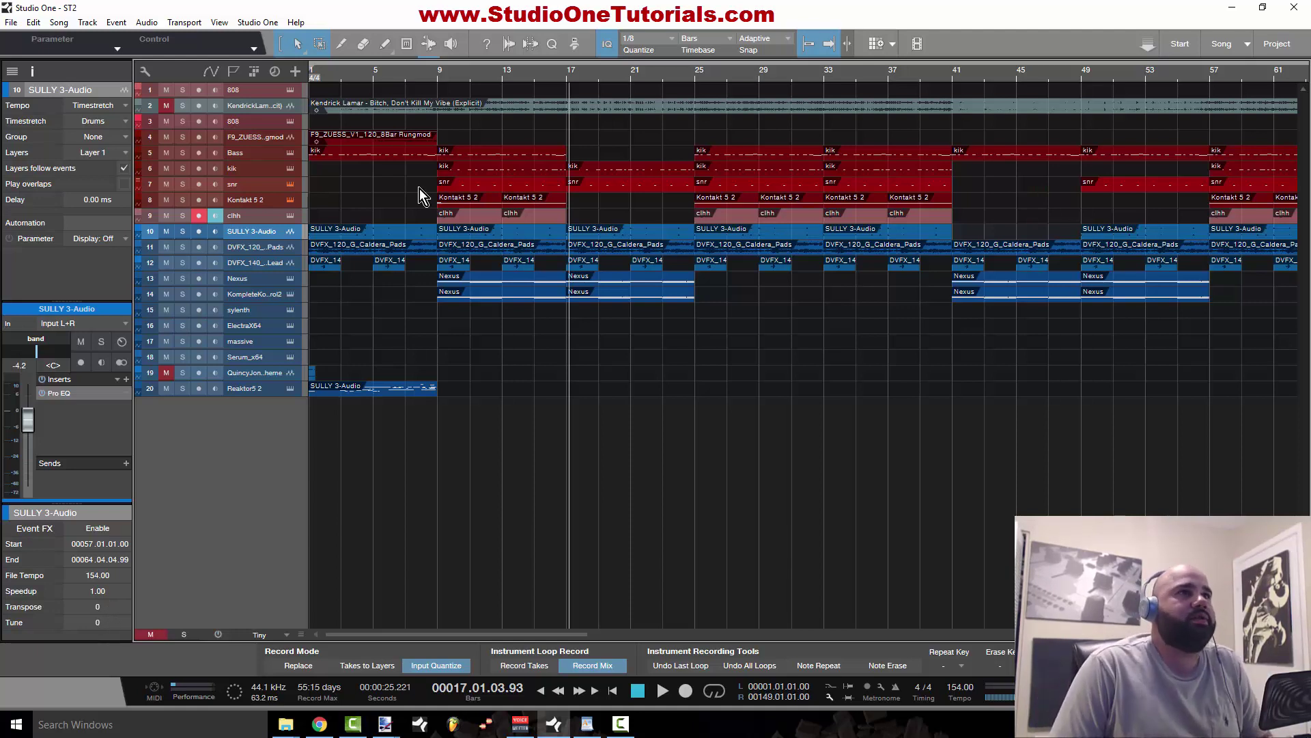
# Step: Solo the SULLY 3-Audio track, play it from the song start and raise its event transposition to 9
pyautogui.press('Home')
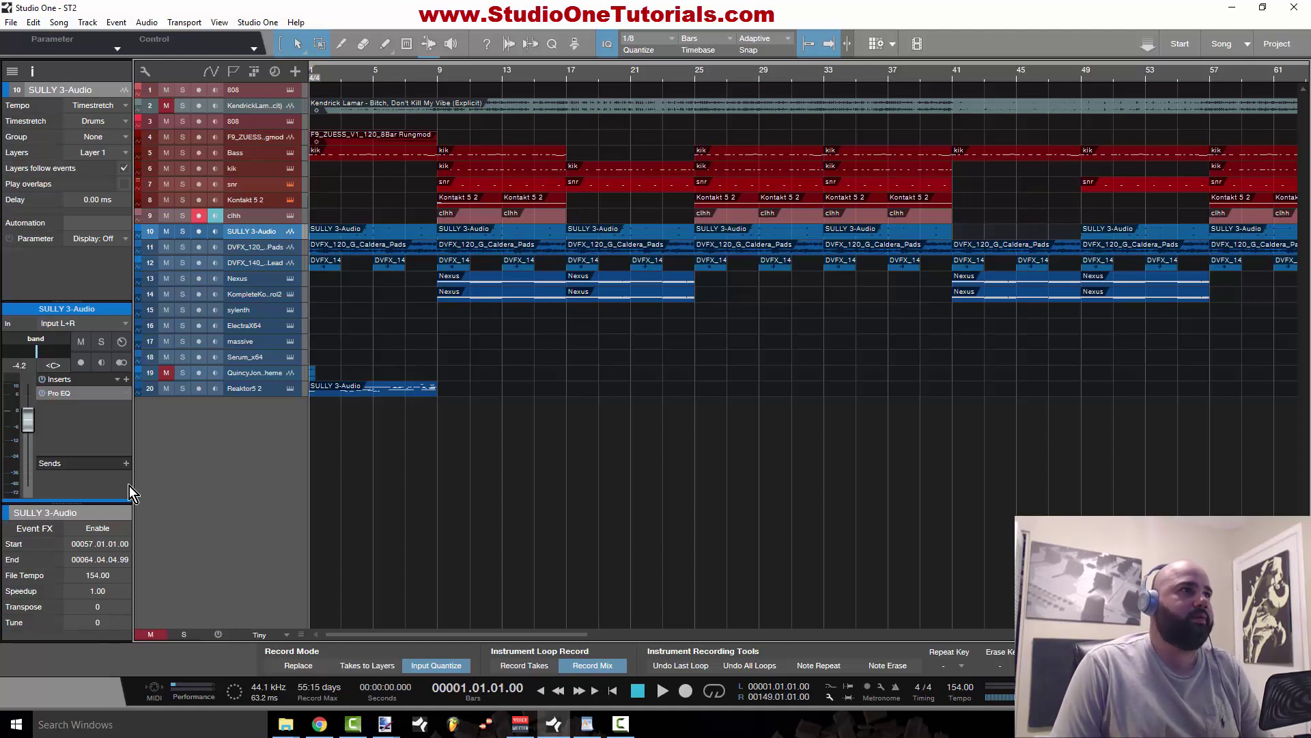
pyautogui.click(182, 231)
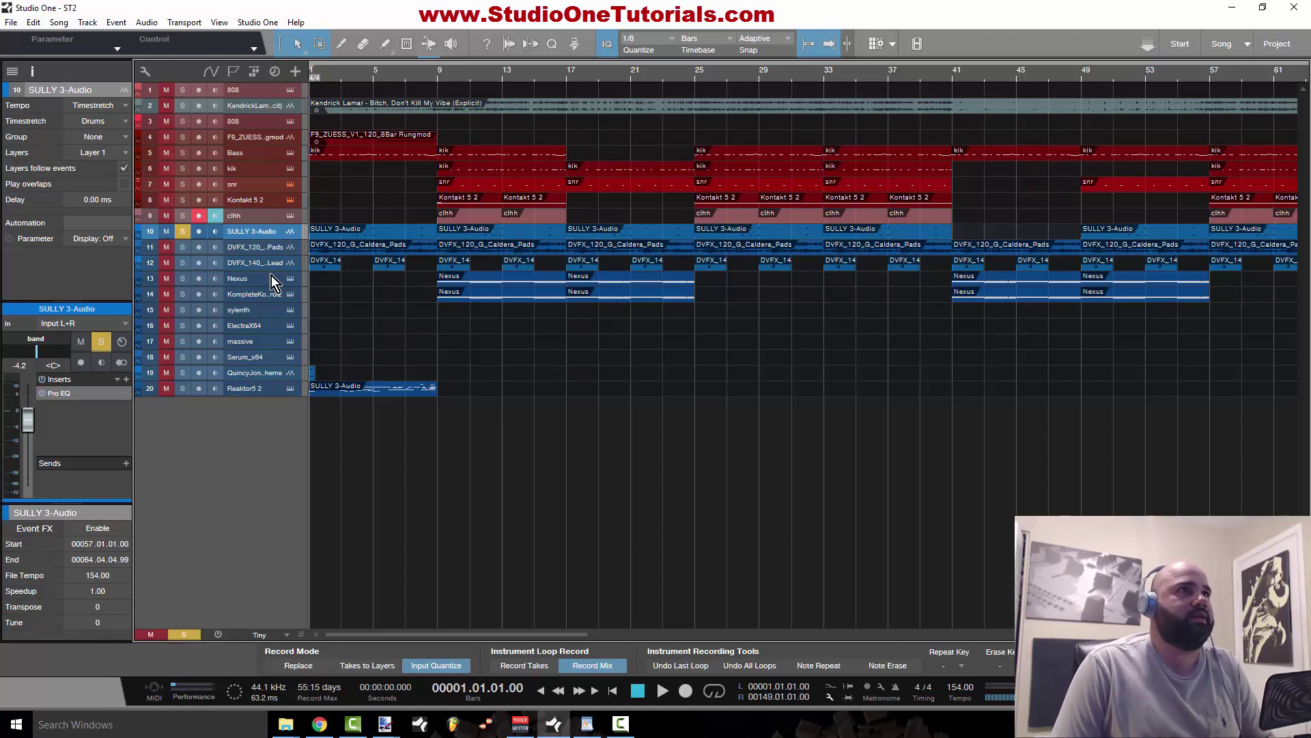
pyautogui.press('space')
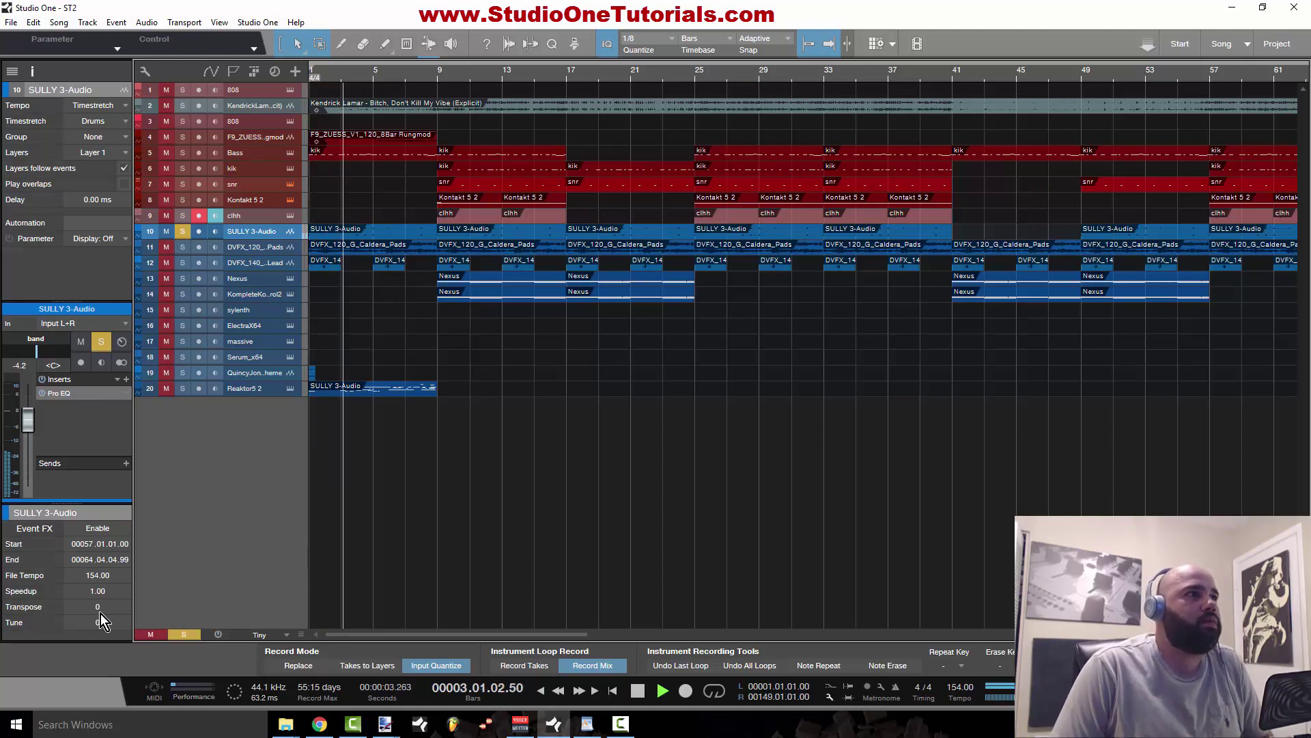
pyautogui.scroll(2, 101, 609)
pyautogui.scroll(7, 101, 609)
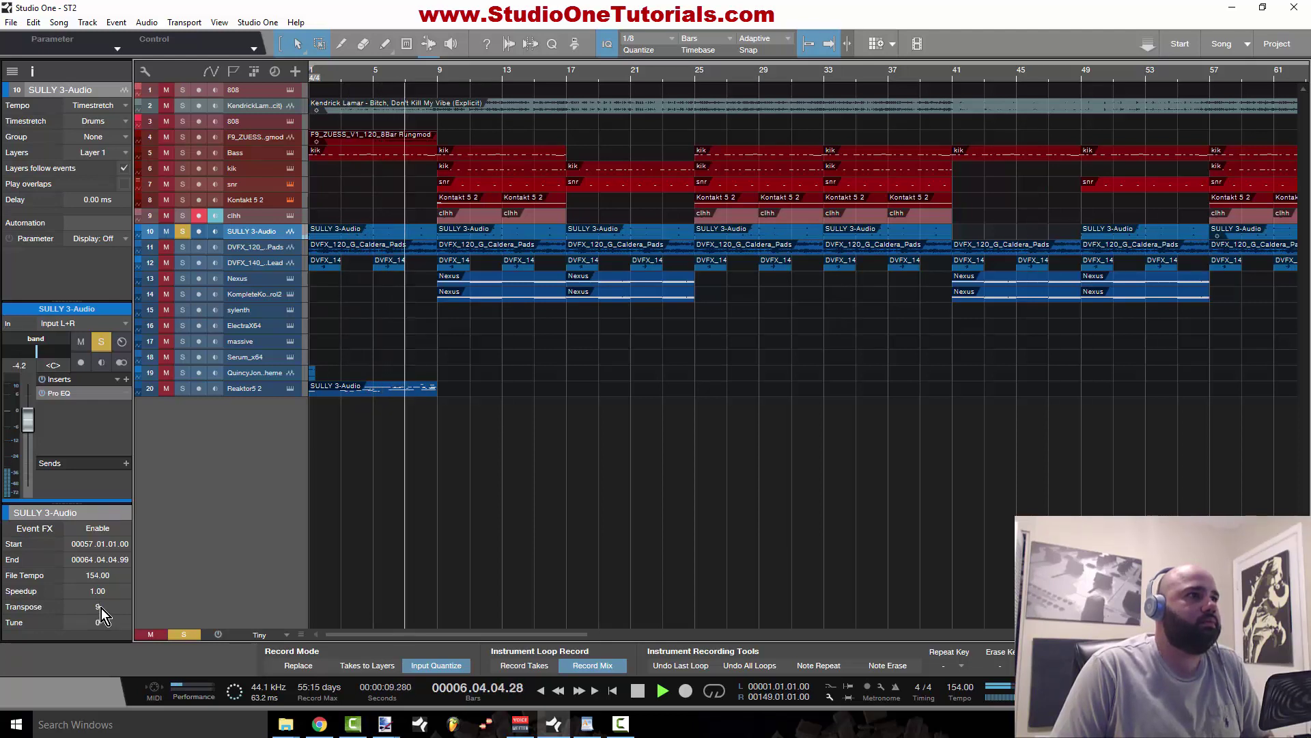
# Step: Replay the soloed SULLY 3-Audio track from the song start and return its event transposition to 0
pyautogui.press('Home')
pyautogui.press('space')
pyautogui.scroll(-3, 101, 608)
pyautogui.scroll(-5, 101, 608)
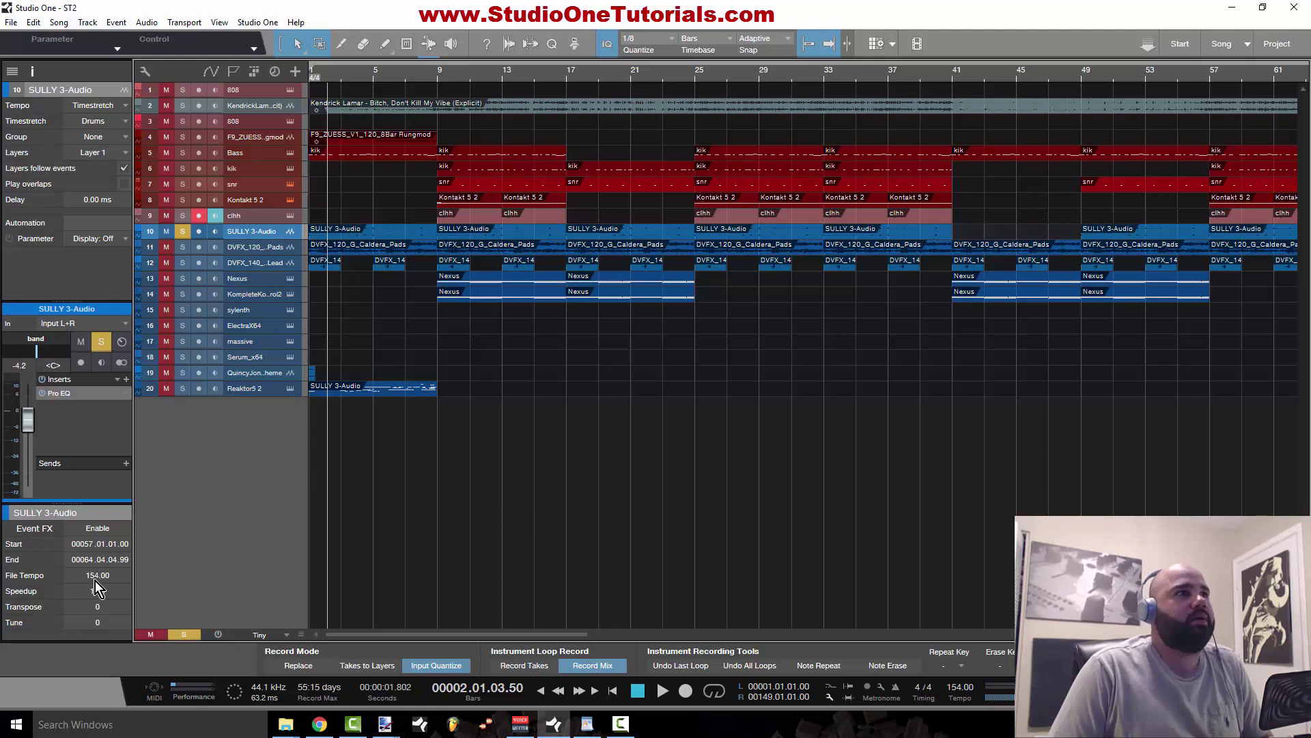
# Step: Lower the SULLY 3-Audio file tempo to 111.86 and audition the result from the song start
pyautogui.scroll(-10, 95, 581)
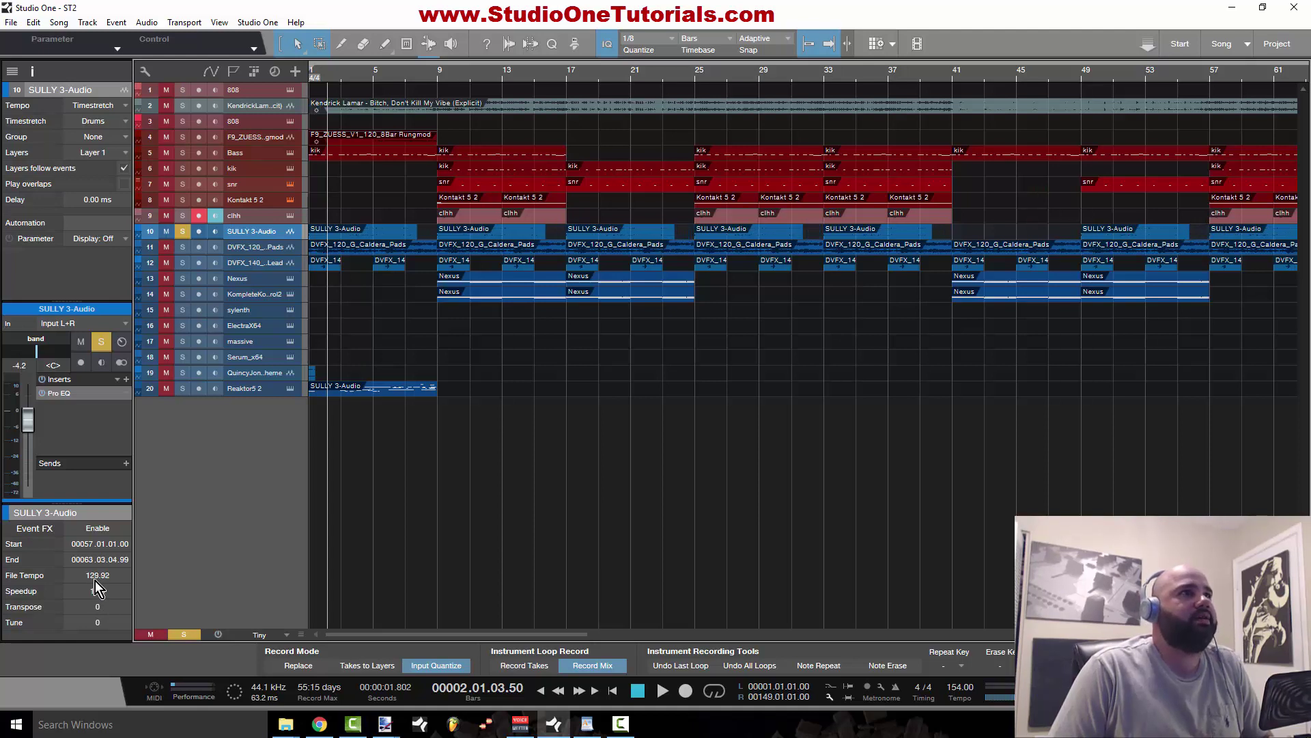
pyautogui.scroll(-4, 96, 584)
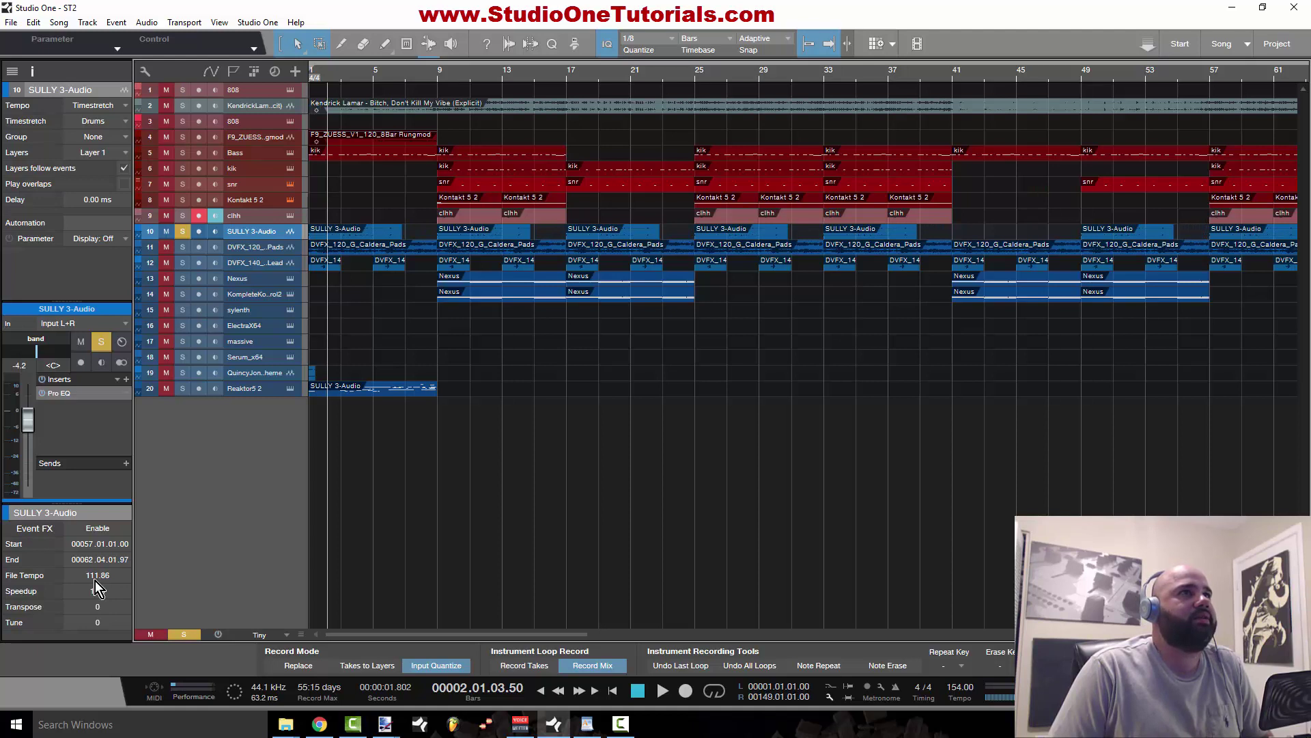
pyautogui.press(',')
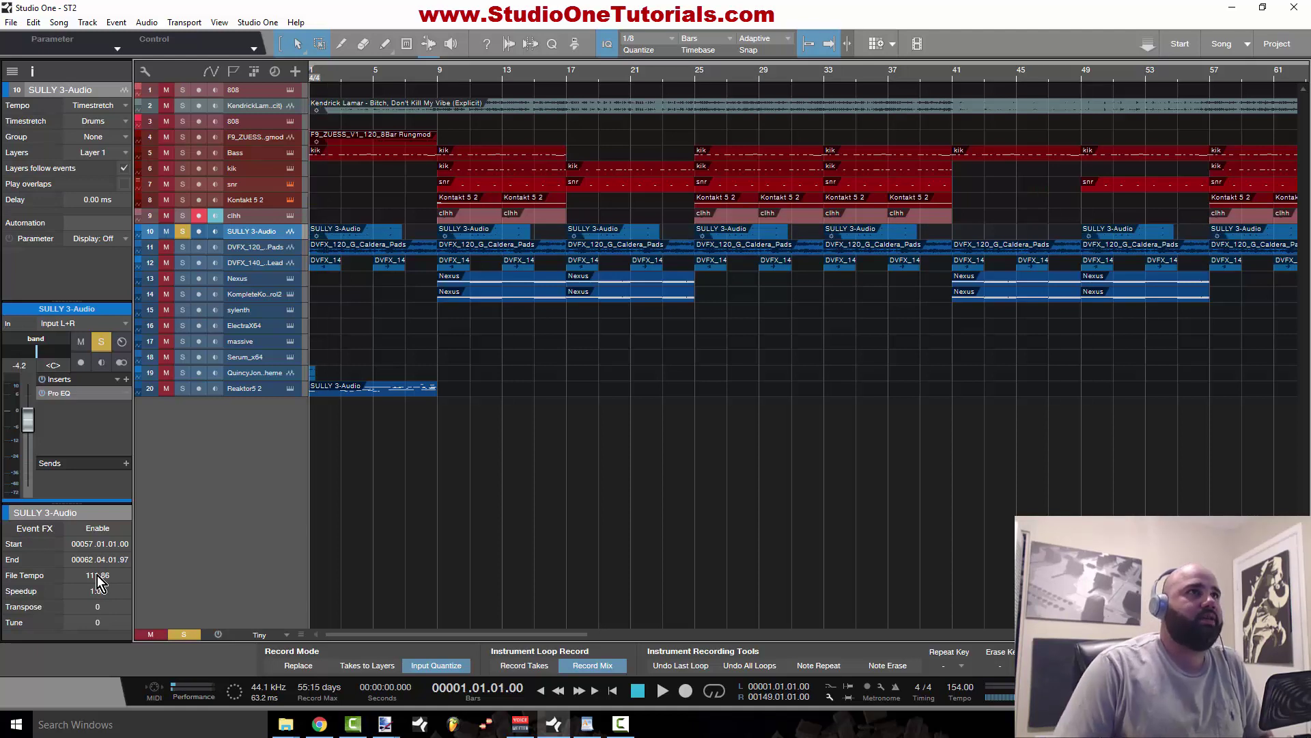
pyautogui.press('space')
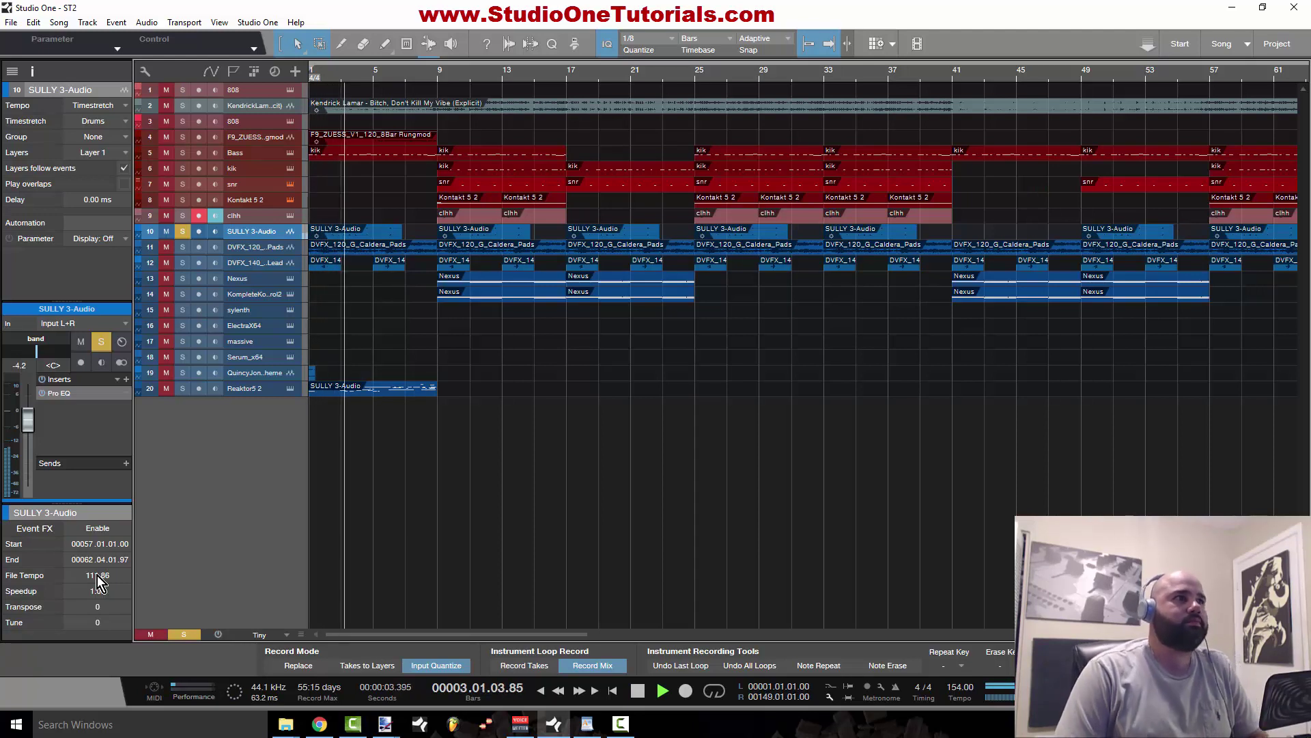
pyautogui.press('space')
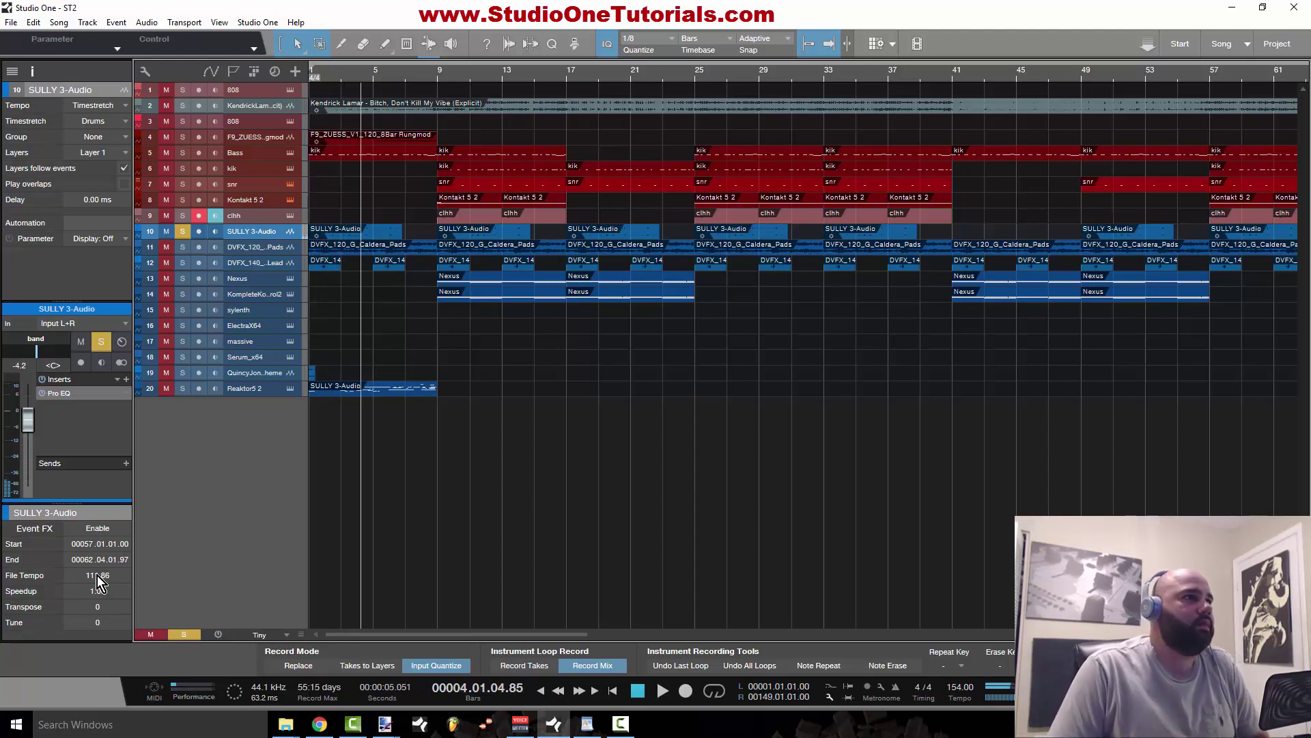
# Step: Set the SULLY 3-Audio file tempo to 154
pyautogui.click(102, 575)
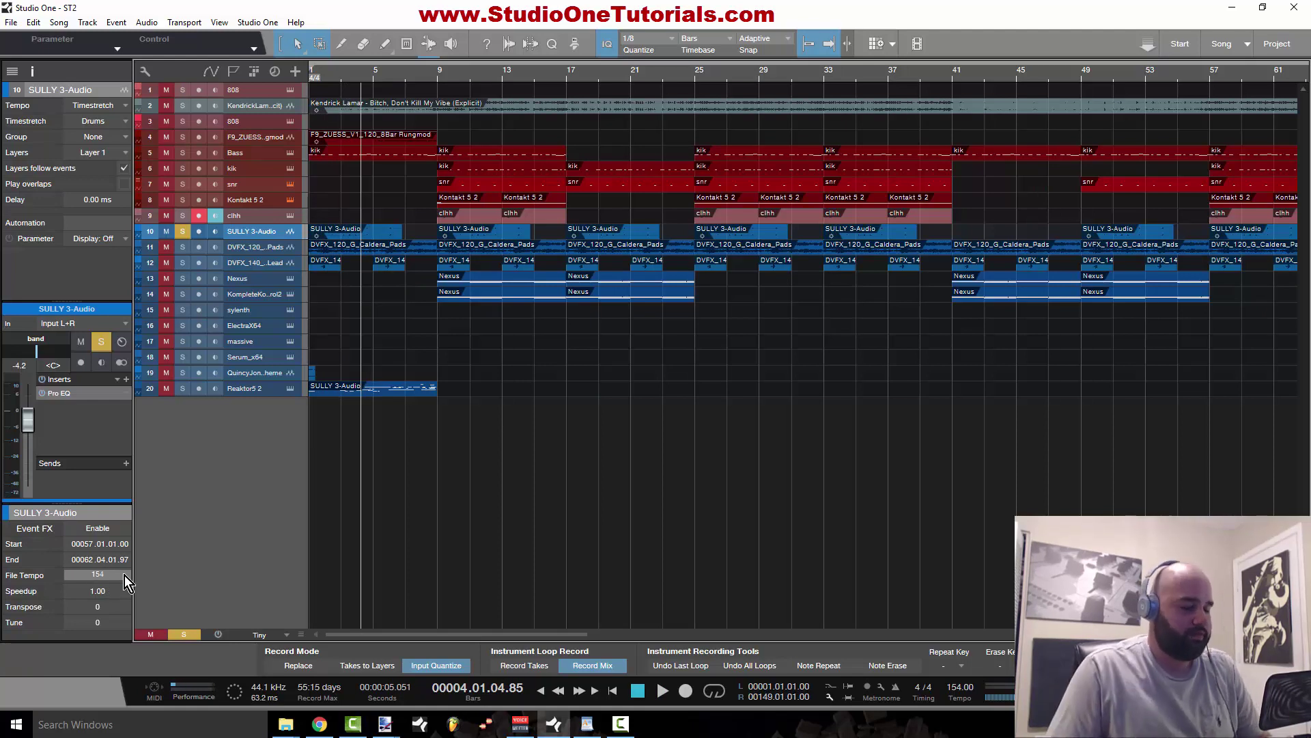
pyautogui.write('154')
pyautogui.press('Tab')
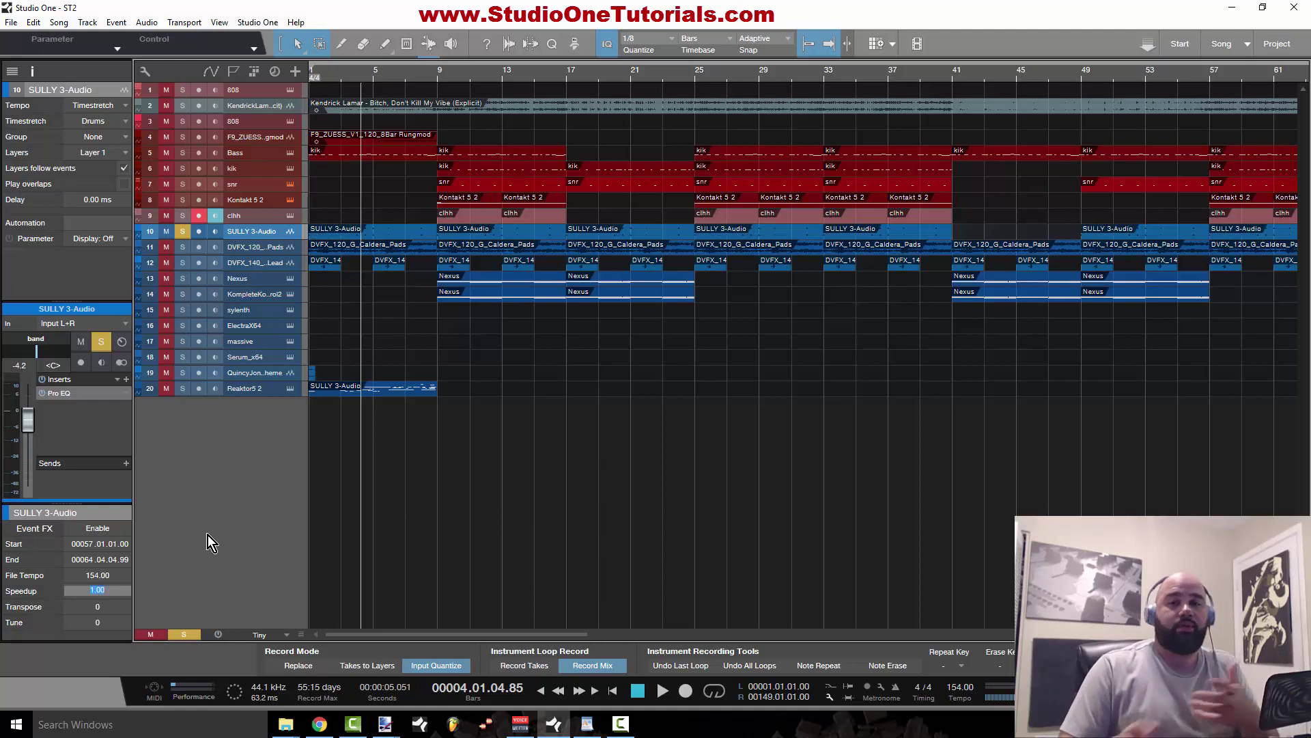
pyautogui.click(206, 553)
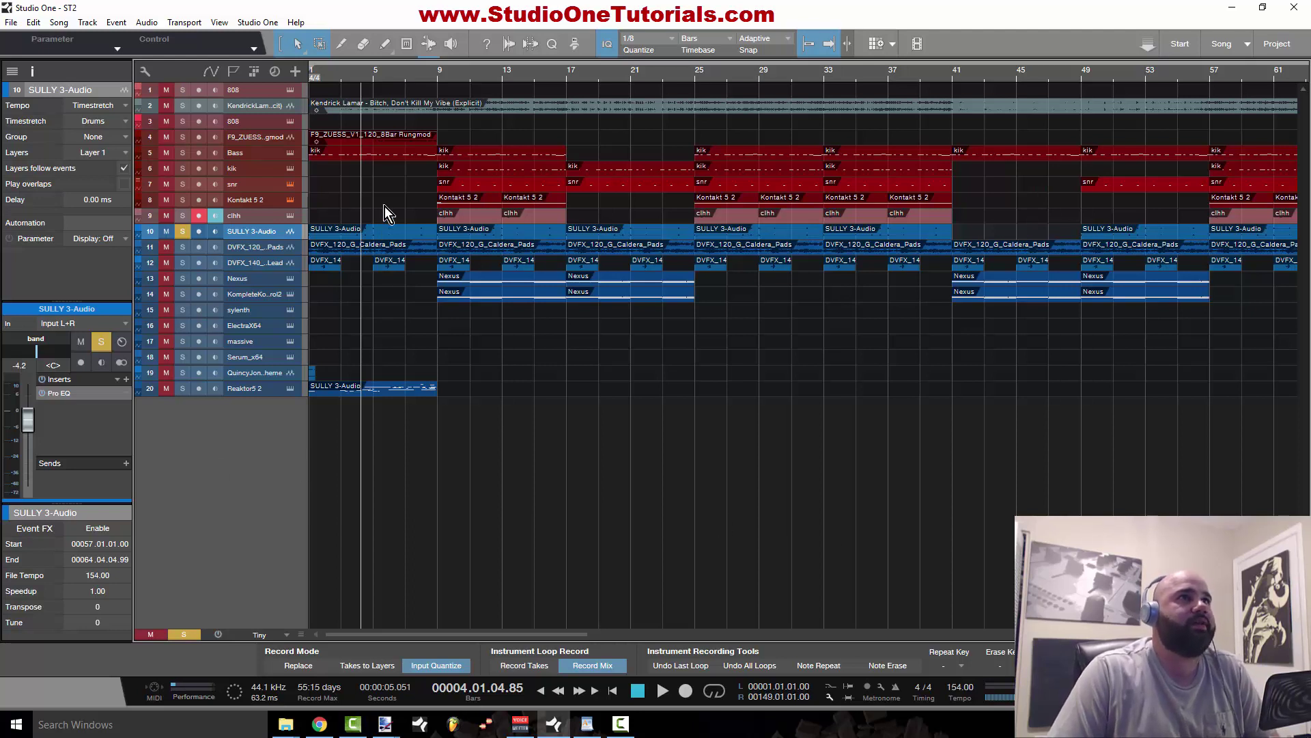
# Step: Enable Event FX on the first SULLY 3-Audio event, expand the event section and browse the effects available for its inserts
pyautogui.click(384, 233)
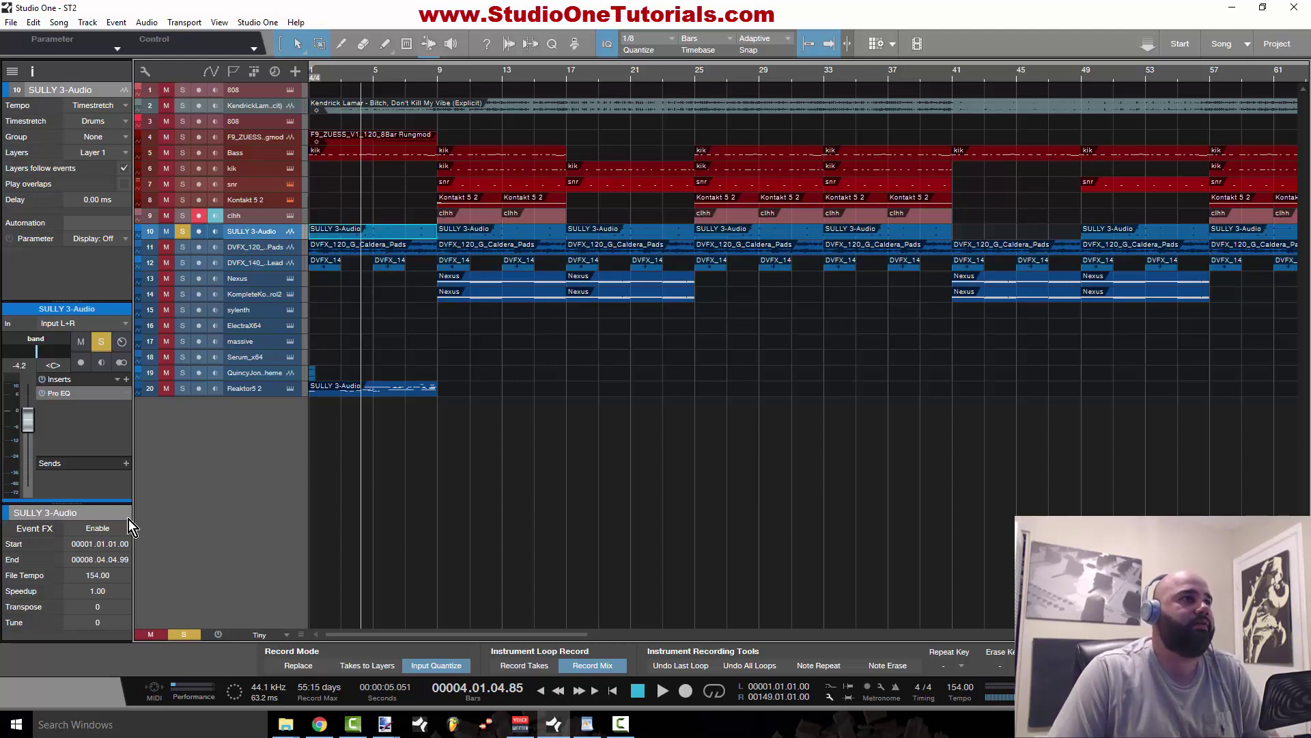
pyautogui.click(102, 533)
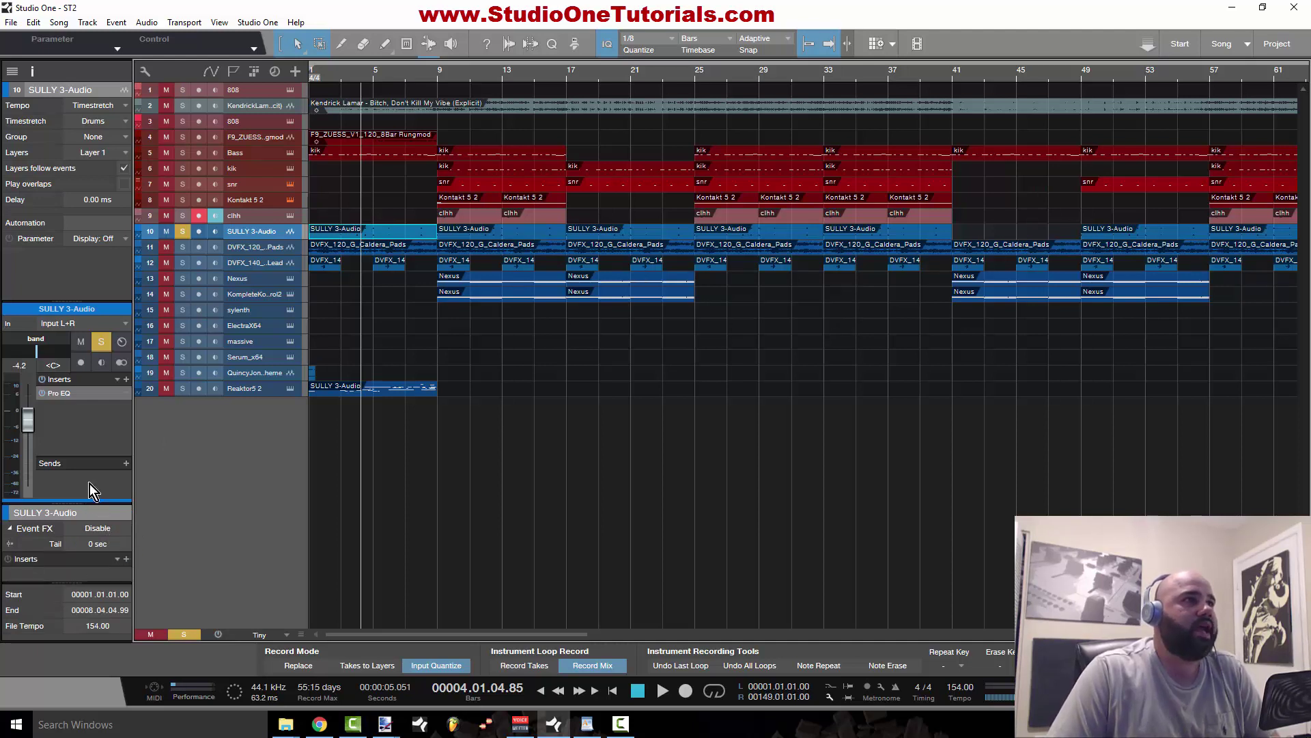
pyautogui.scroll(-3, 100, 383)
pyautogui.scroll(-5, 100, 382)
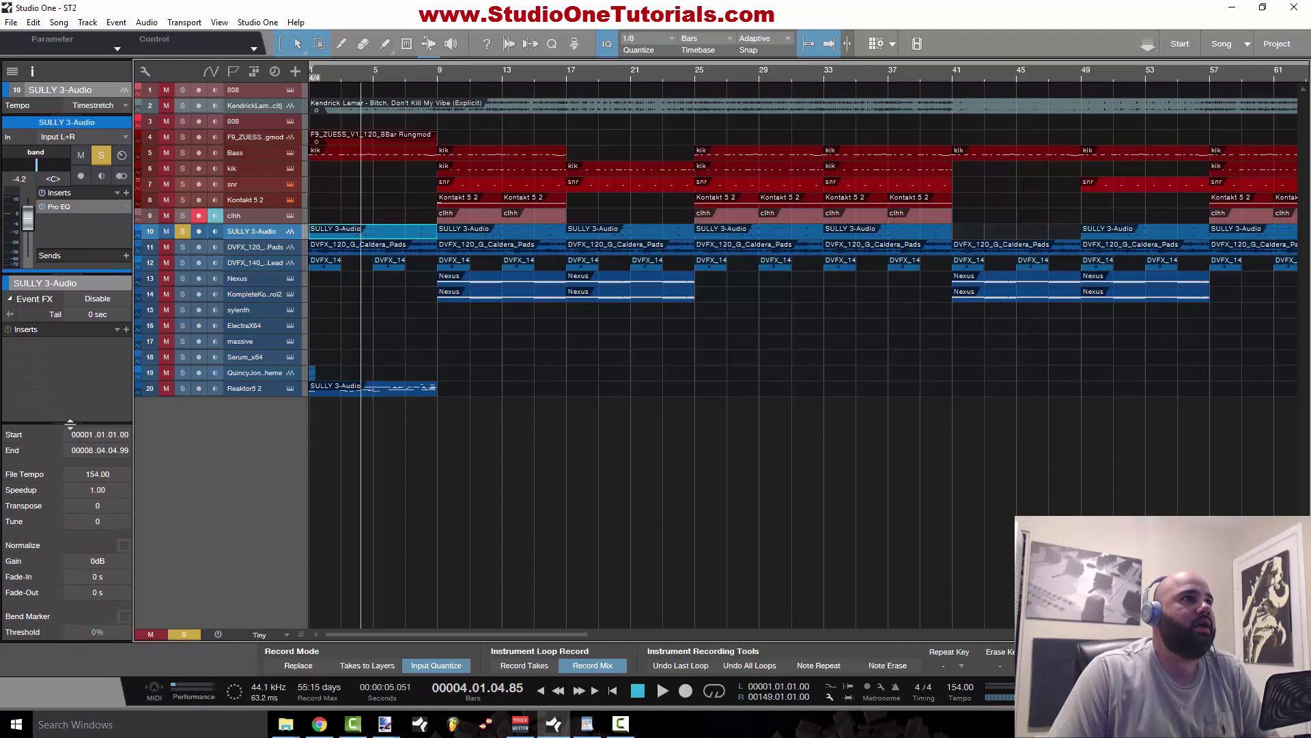
pyautogui.click(127, 330)
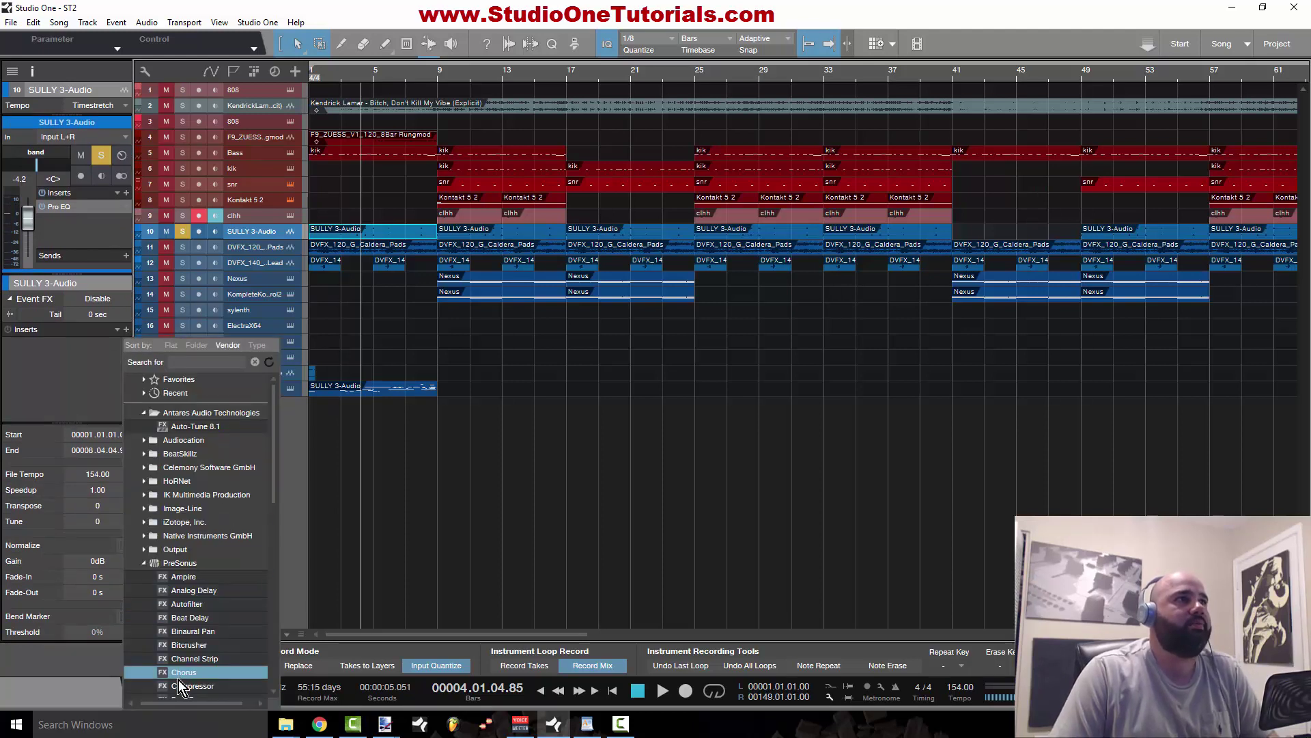
pyautogui.click(48, 363)
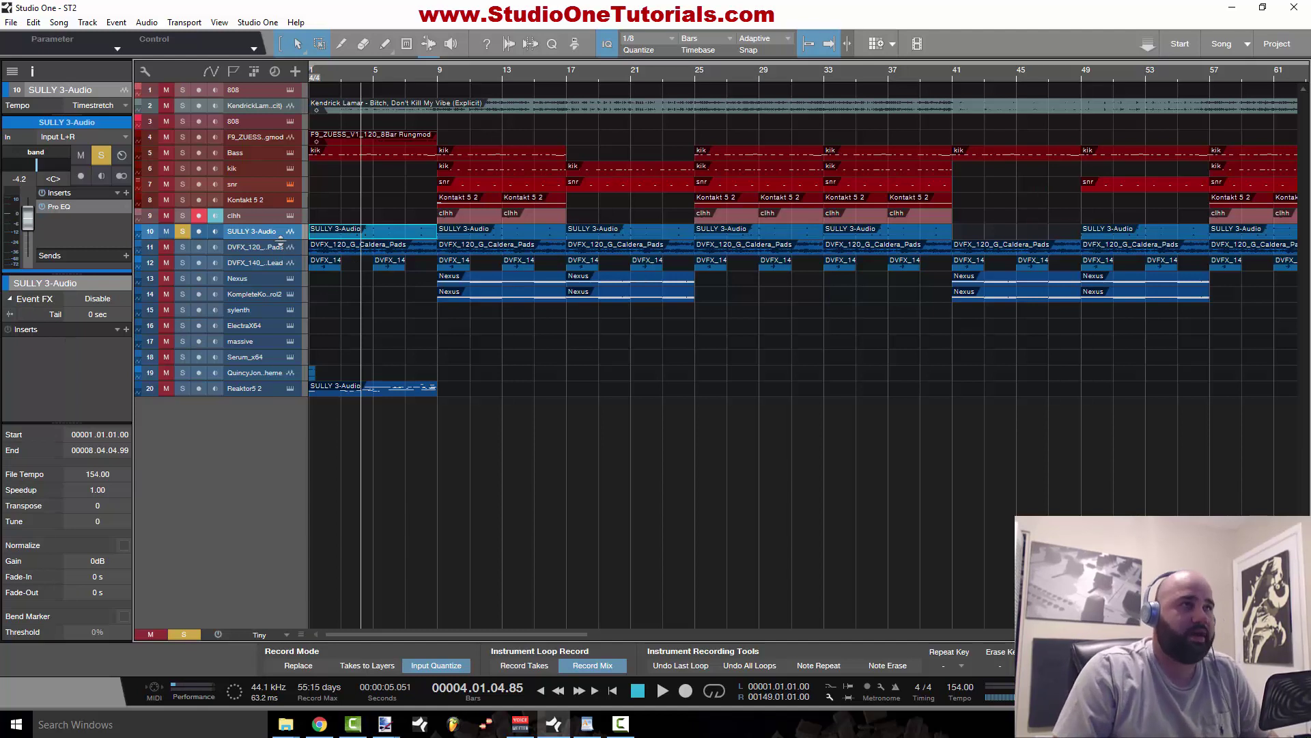
# Step: Duplicate the SULLY 3-Audio track with its events and delete the copy's arrangement events after the first one
pyautogui.hotkey('shift', 'd')
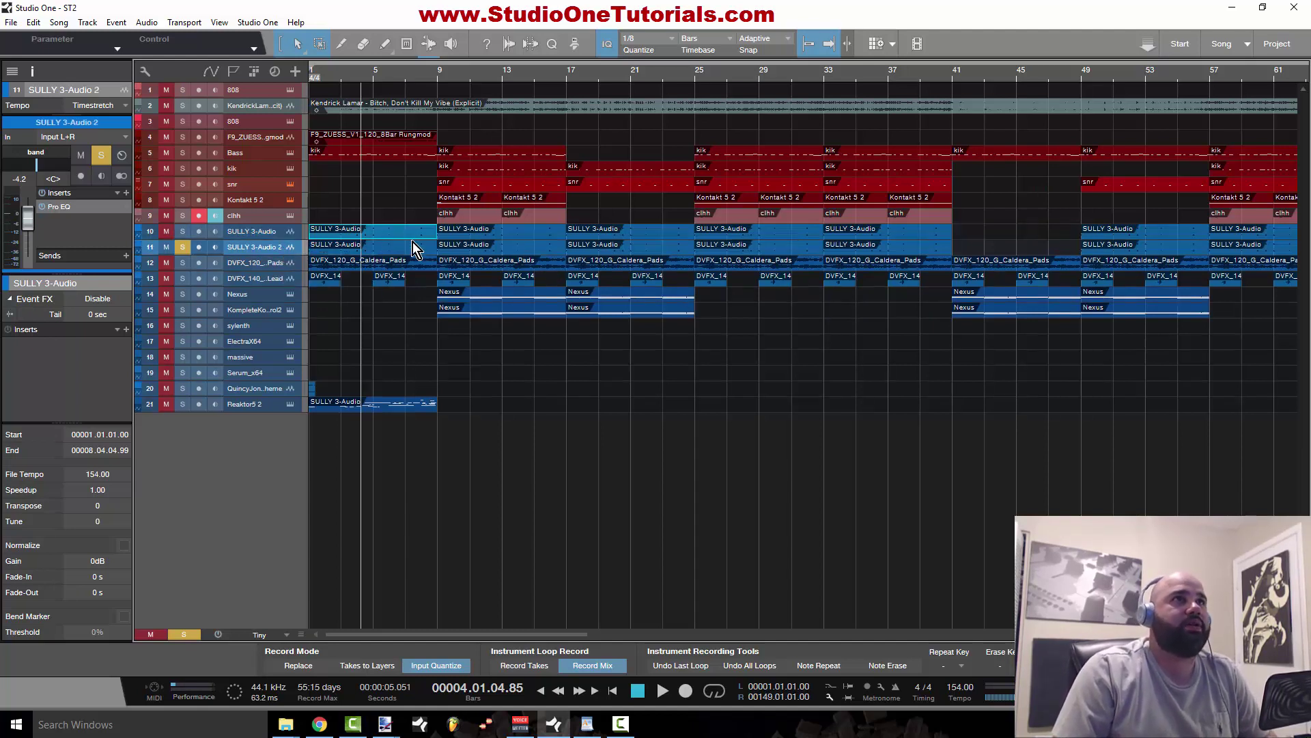
pyautogui.press('w')
pyautogui.press('w')
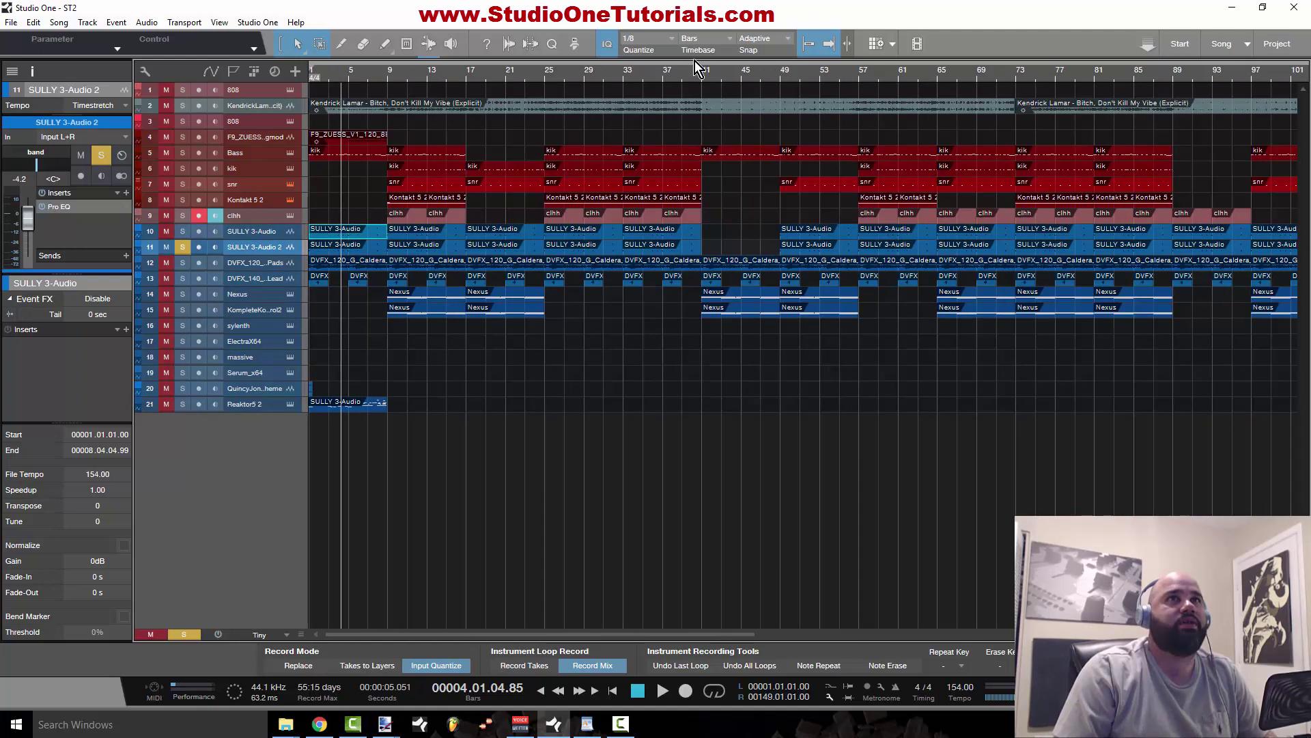
pyautogui.press('w')
pyautogui.press('w')
pyautogui.moveTo(1030, 247); pyautogui.dragTo(366, 252)
pyautogui.press('Delete')
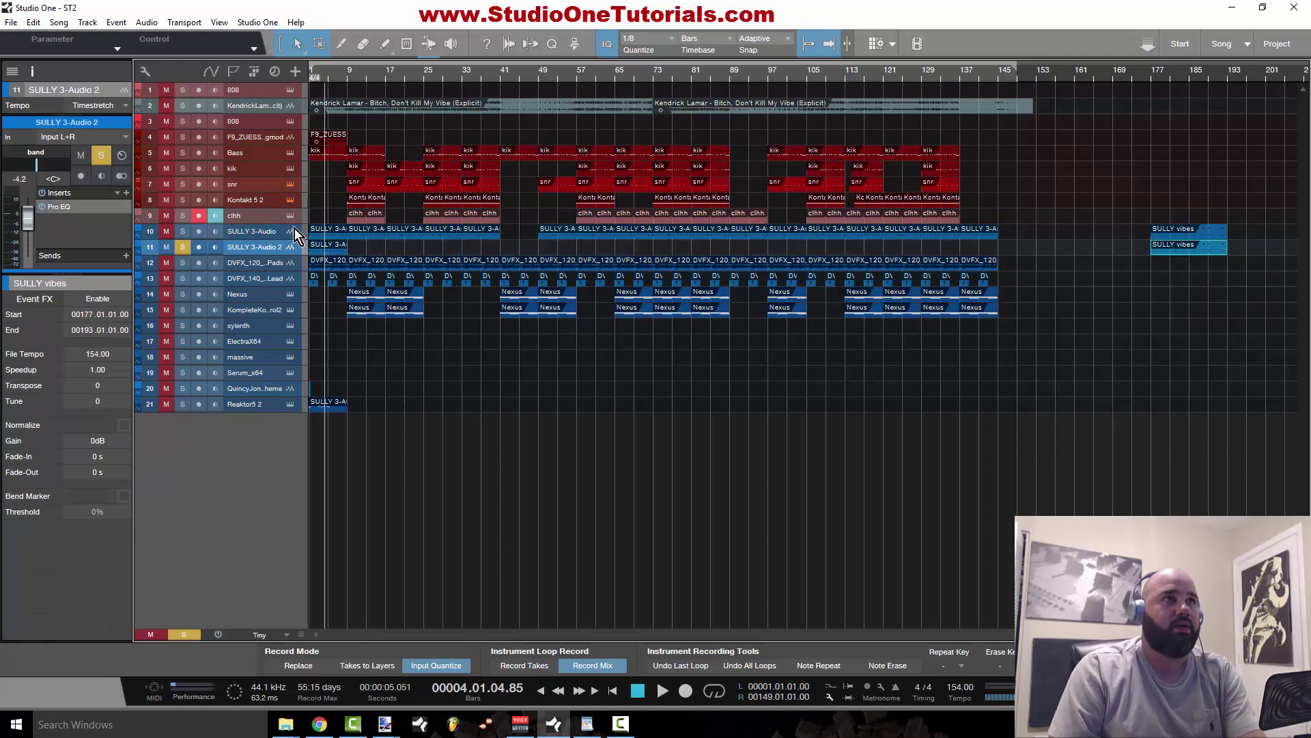
# Step: Delete the first event from the original SULLY 3-Audio track, and undo the event deletions and the track duplication
pyautogui.click(325, 231)
pyautogui.press('Delete')
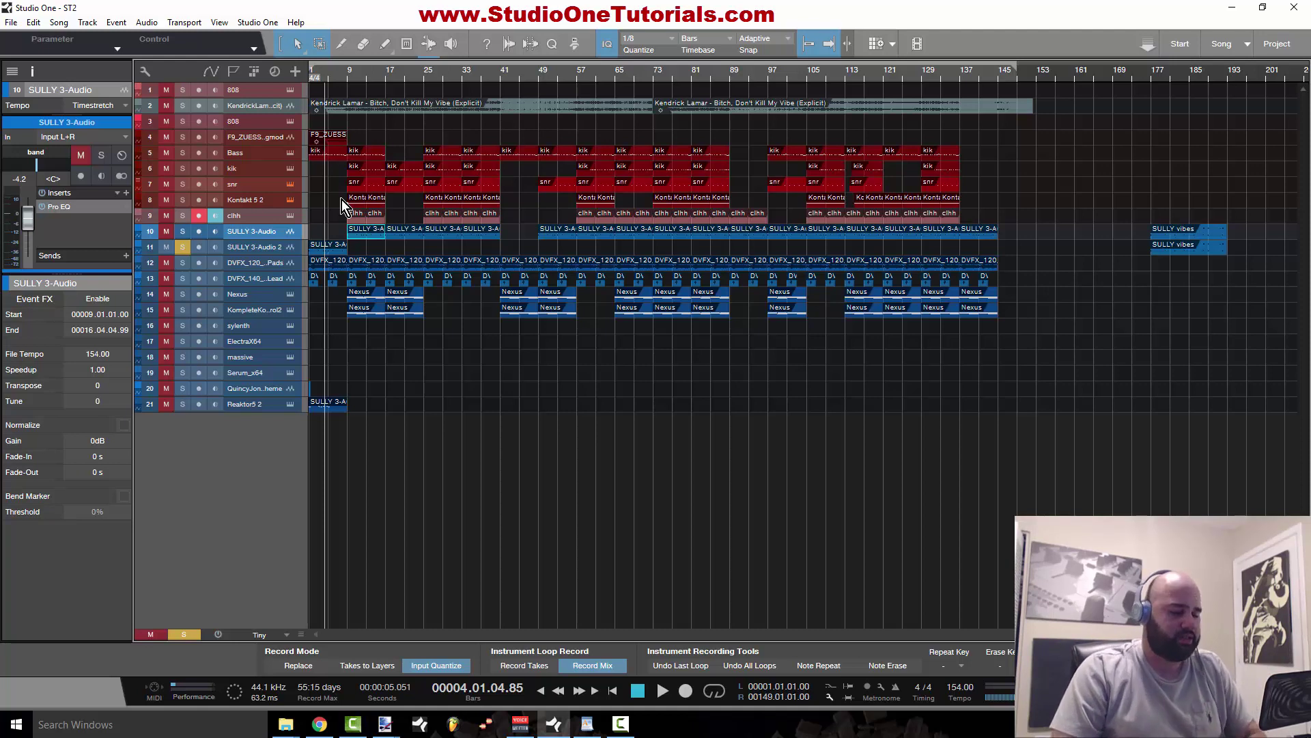
pyautogui.hotkey('ctrl', 'z')
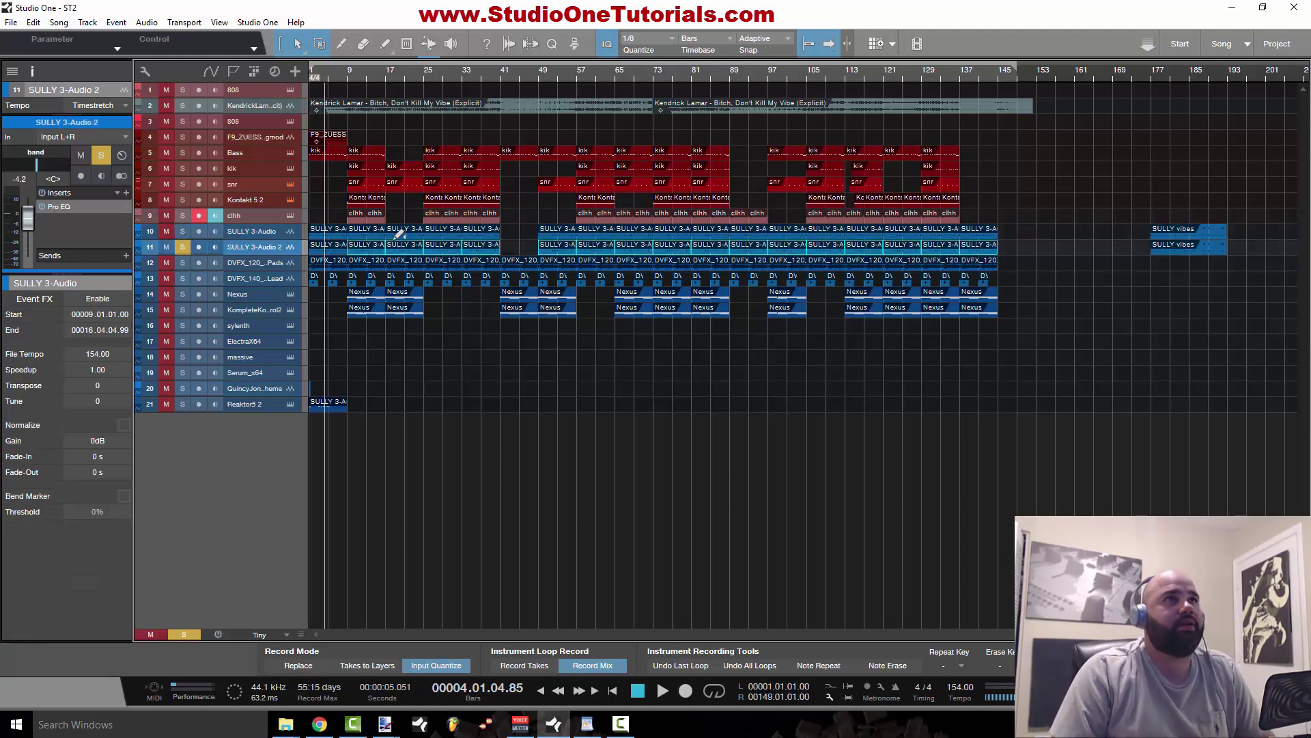
pyautogui.hotkey('ctrl', 'z')
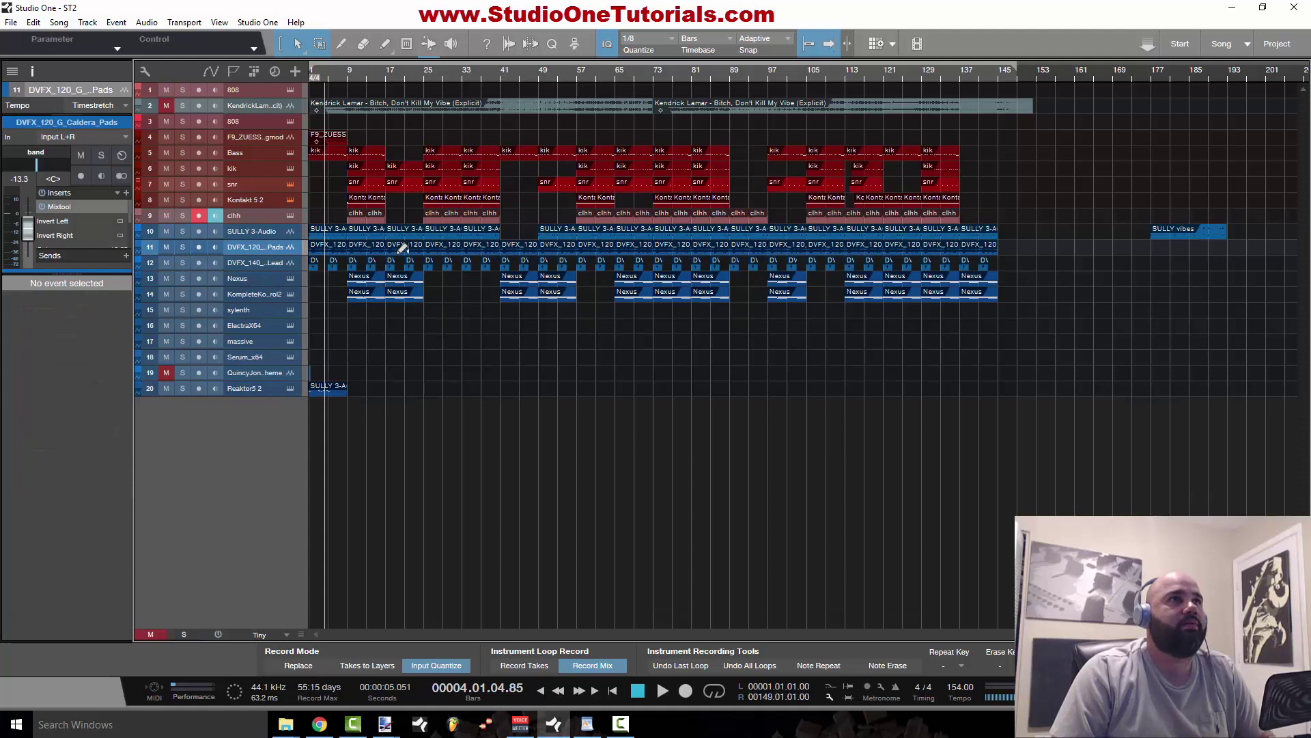
# Step: Resize the inspector sections for the DVFX_120_G_Caldera_Pads track, and nudge its event gain before returning it to 0 dB
pyautogui.click(268, 246)
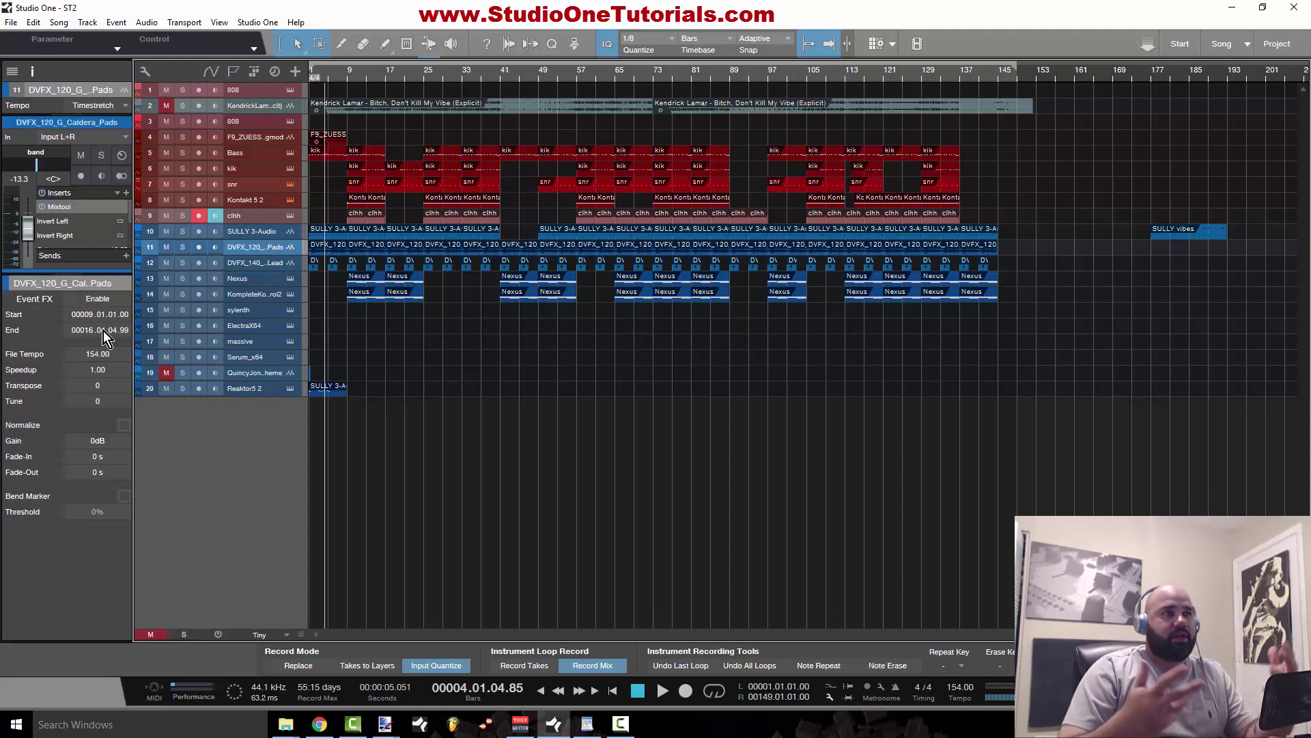
pyautogui.moveTo(54, 273); pyautogui.dragTo(55, 614)
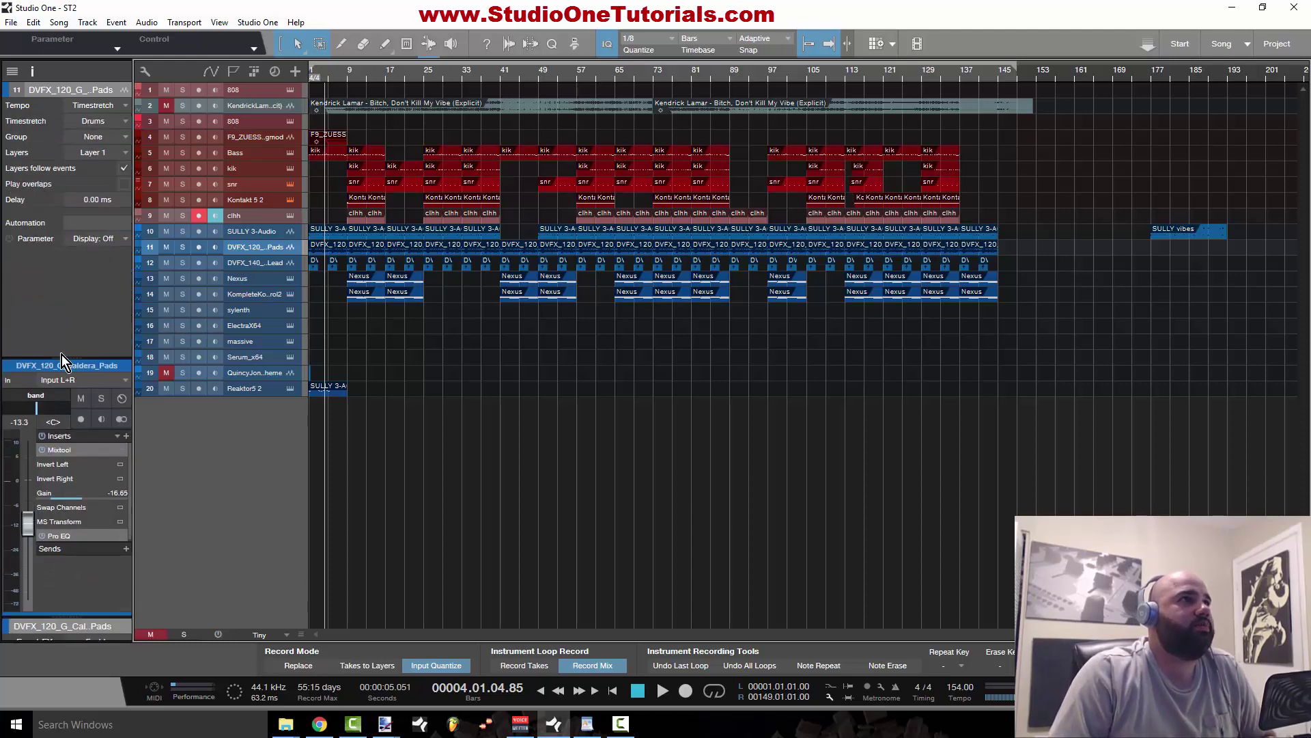
pyautogui.moveTo(56, 616); pyautogui.dragTo(68, 428)
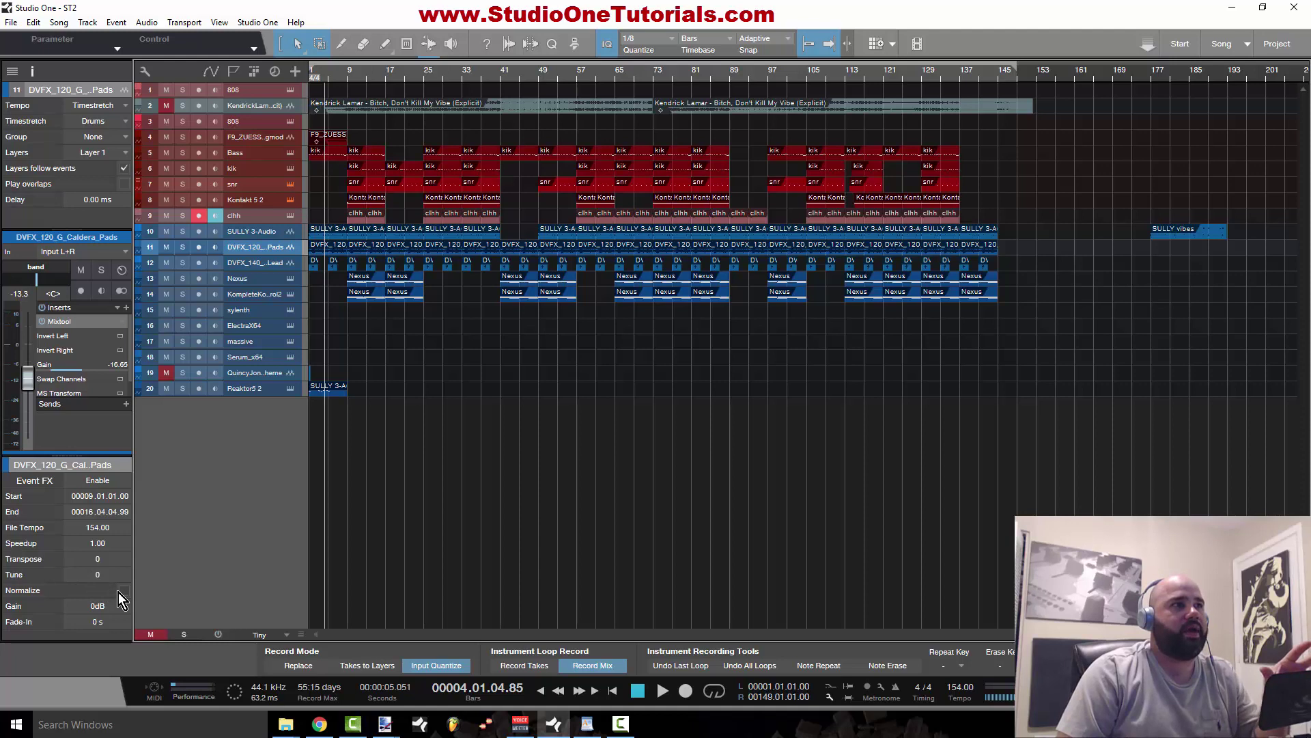
pyautogui.scroll(1, 92, 608)
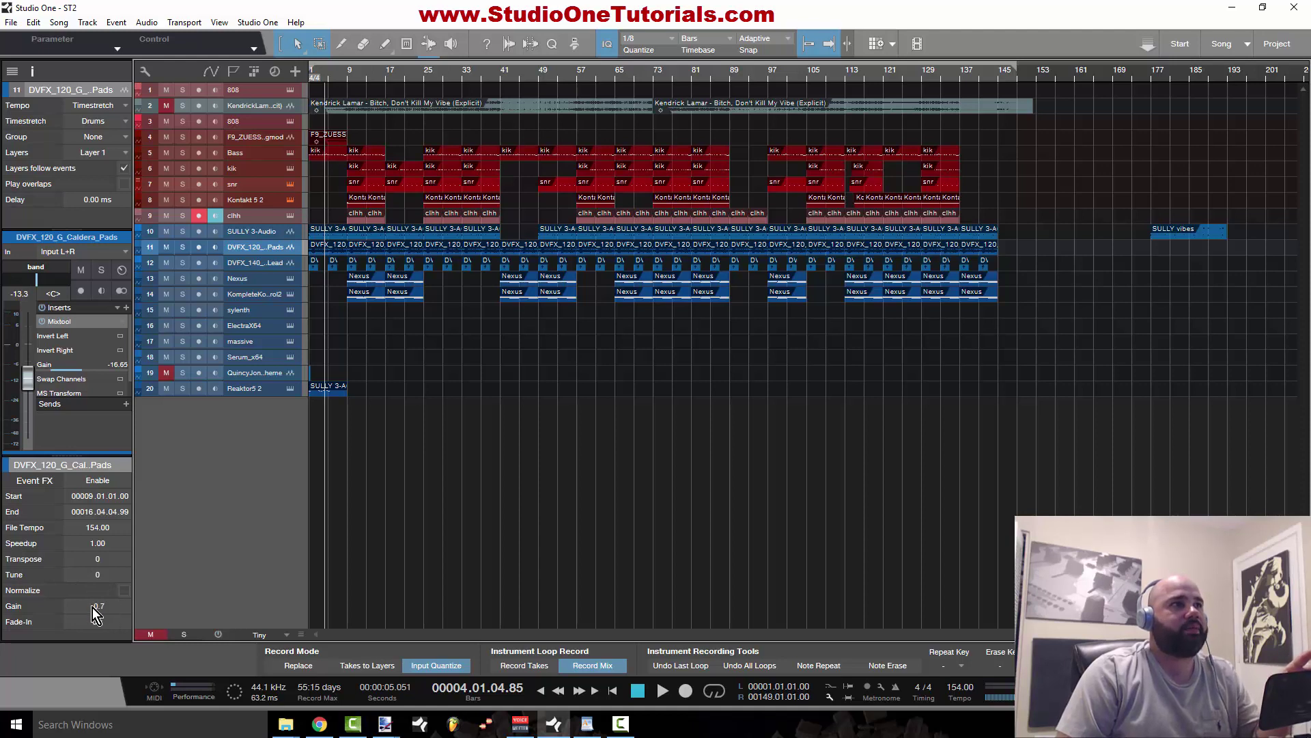
pyautogui.scroll(-2, 92, 608)
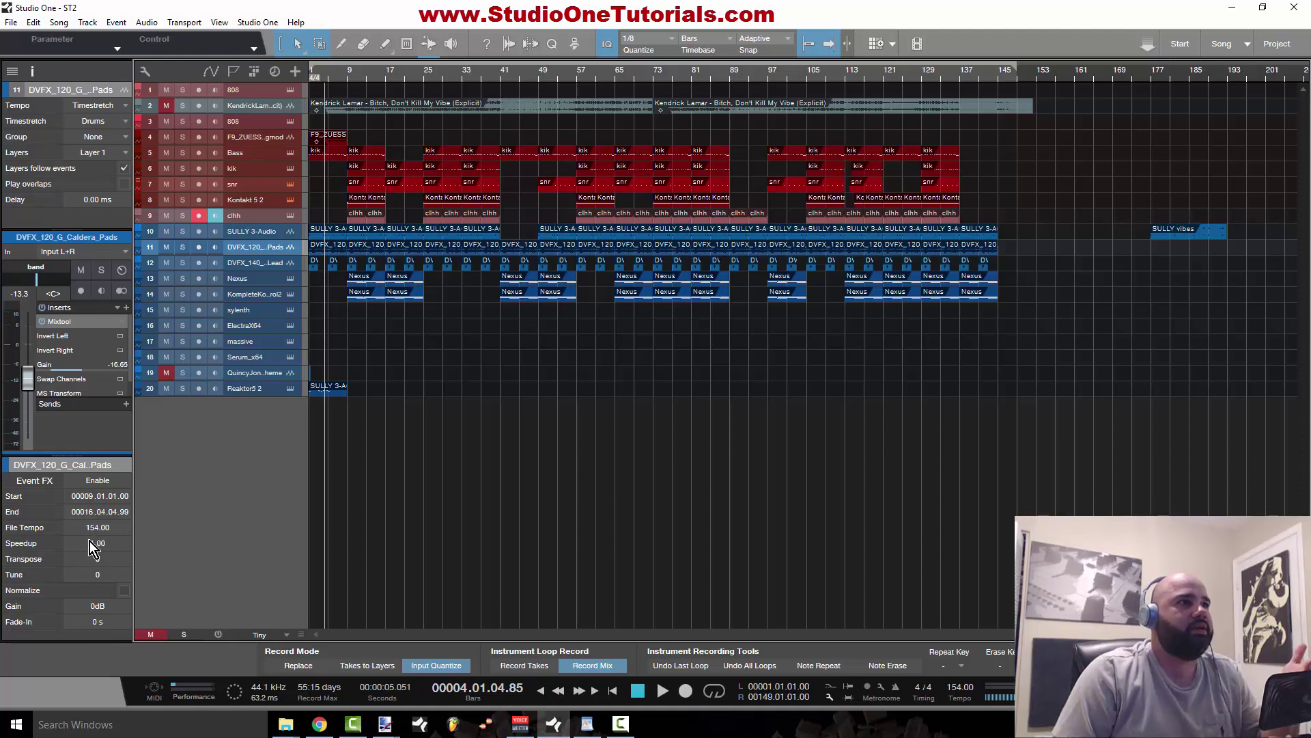
# Step: Resize the inspector sections of the DVFX_120_G_Caldera_Pads track, collapsing the track settings and event sections so the channel section fills most of the height
pyautogui.click(96, 480)
pyautogui.click(90, 482)
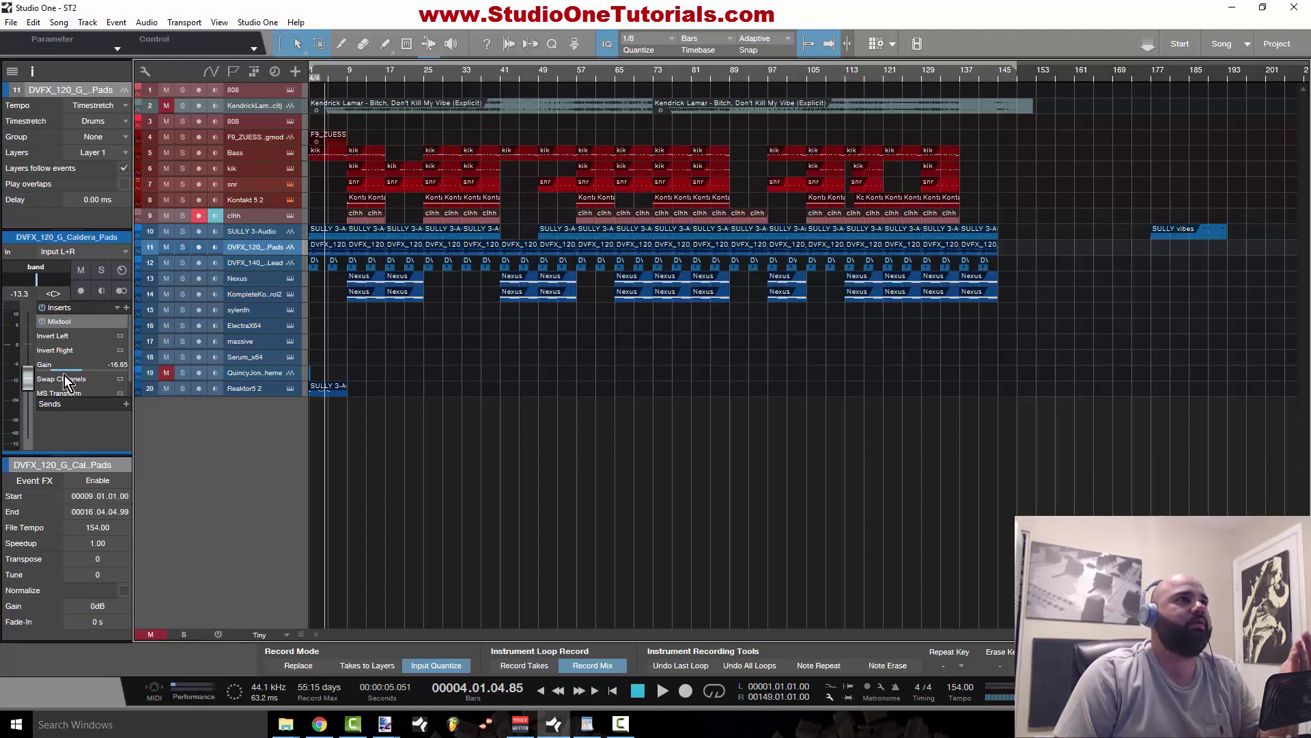
pyautogui.click(46, 454)
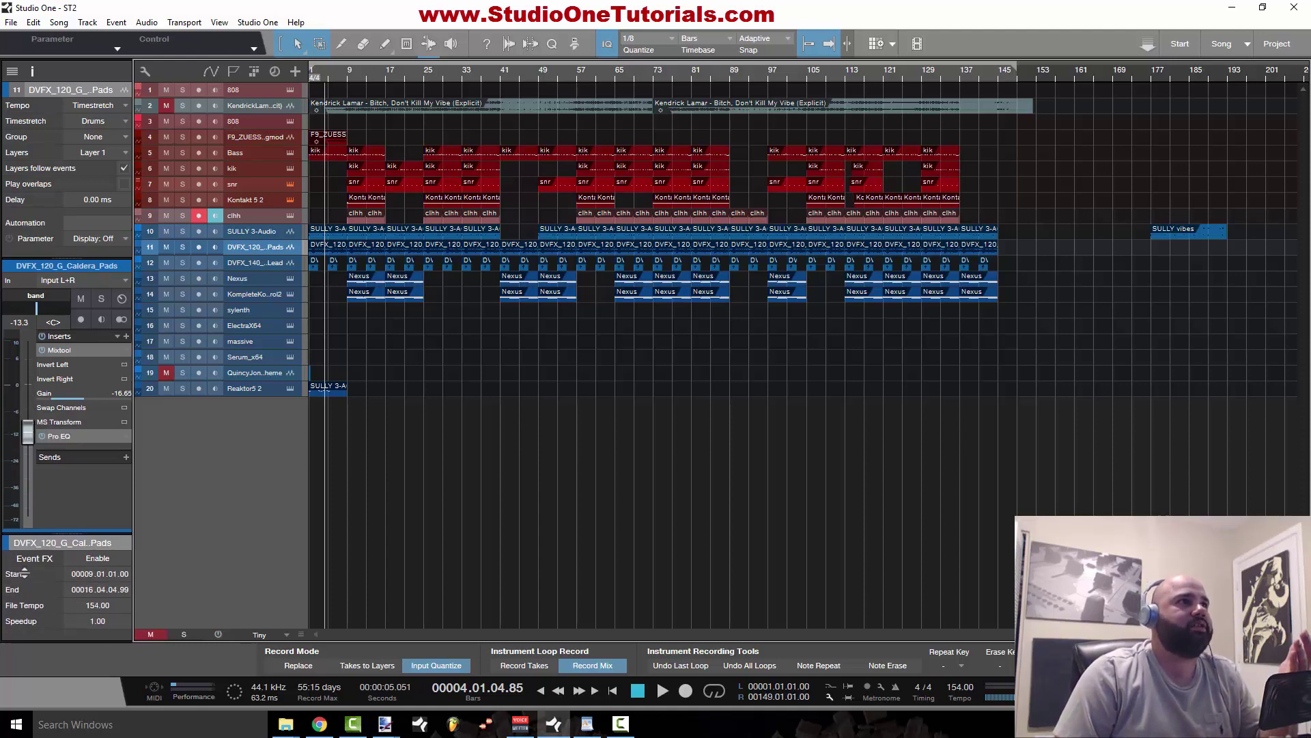
pyautogui.click(52, 293)
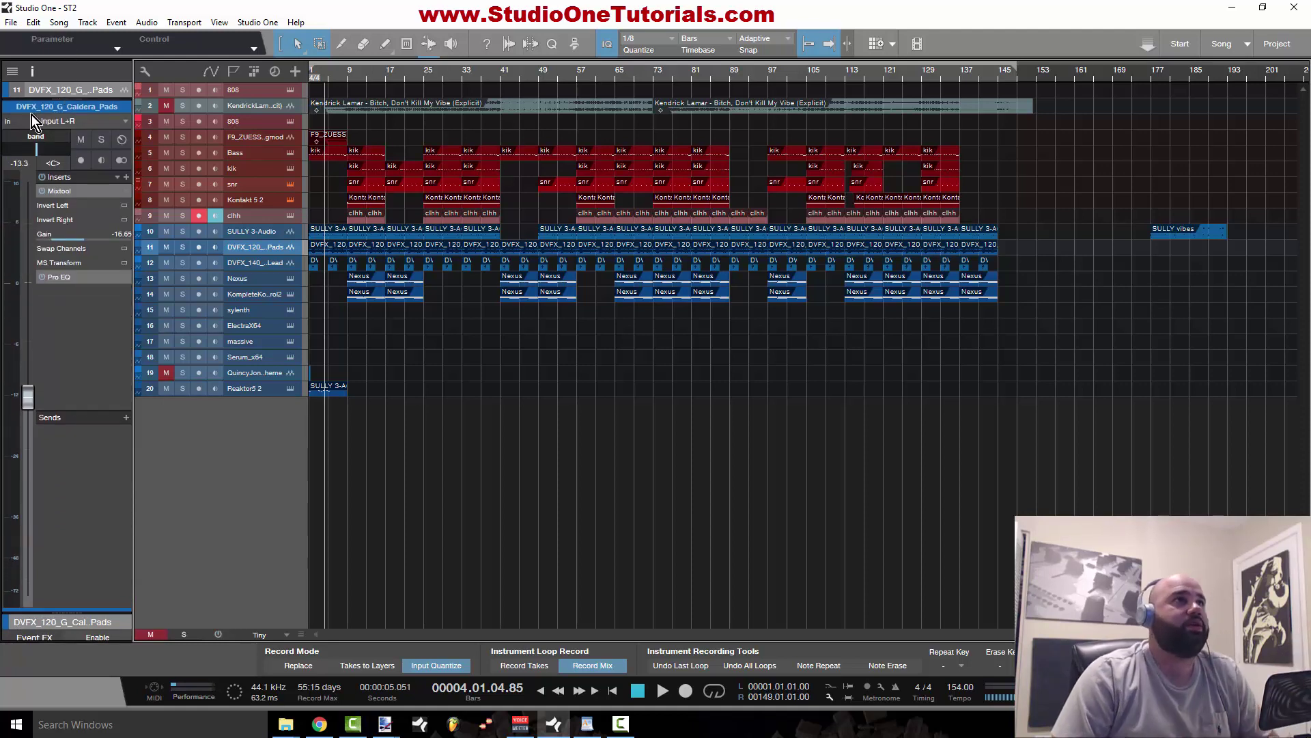
# Step: View the inspector for the Komplete Kontrol, massive and Quincy Jones theme tracks, and expand the track settings section for the clhh instrument track
pyautogui.click(235, 294)
pyautogui.click(248, 341)
pyautogui.click(251, 373)
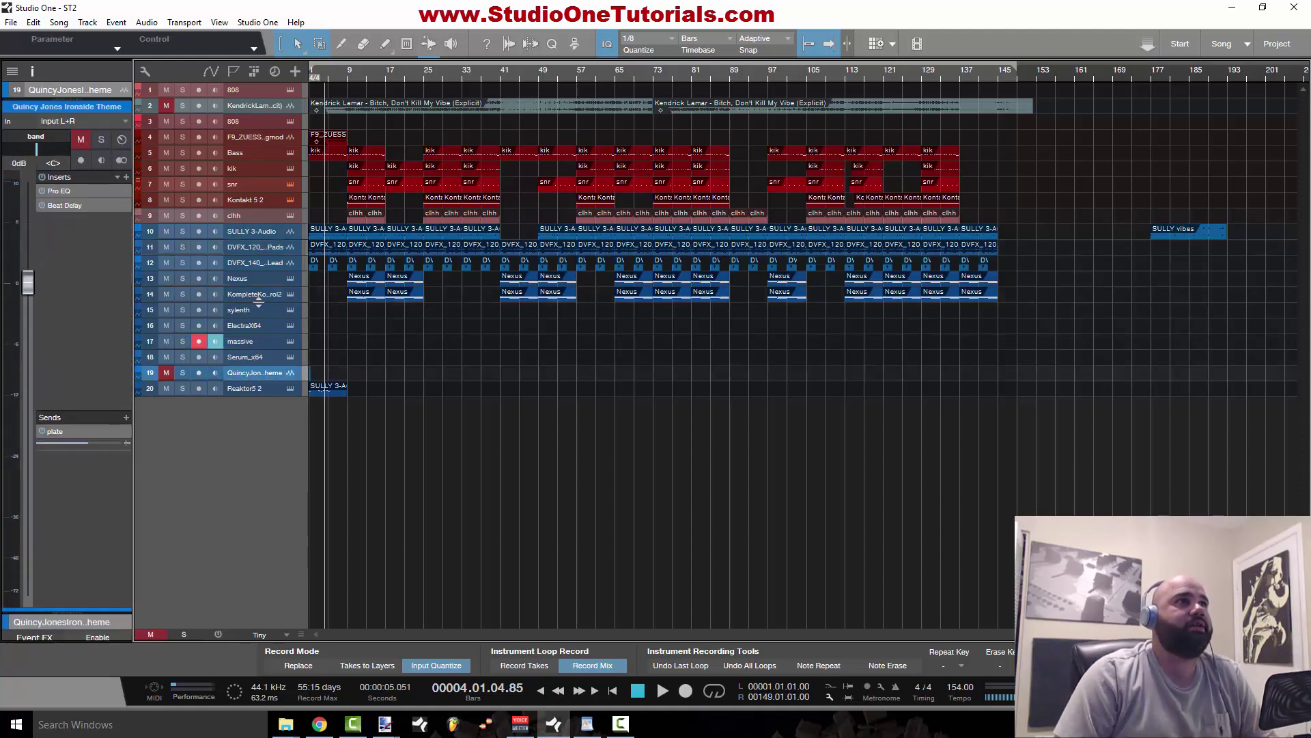
pyautogui.click(254, 216)
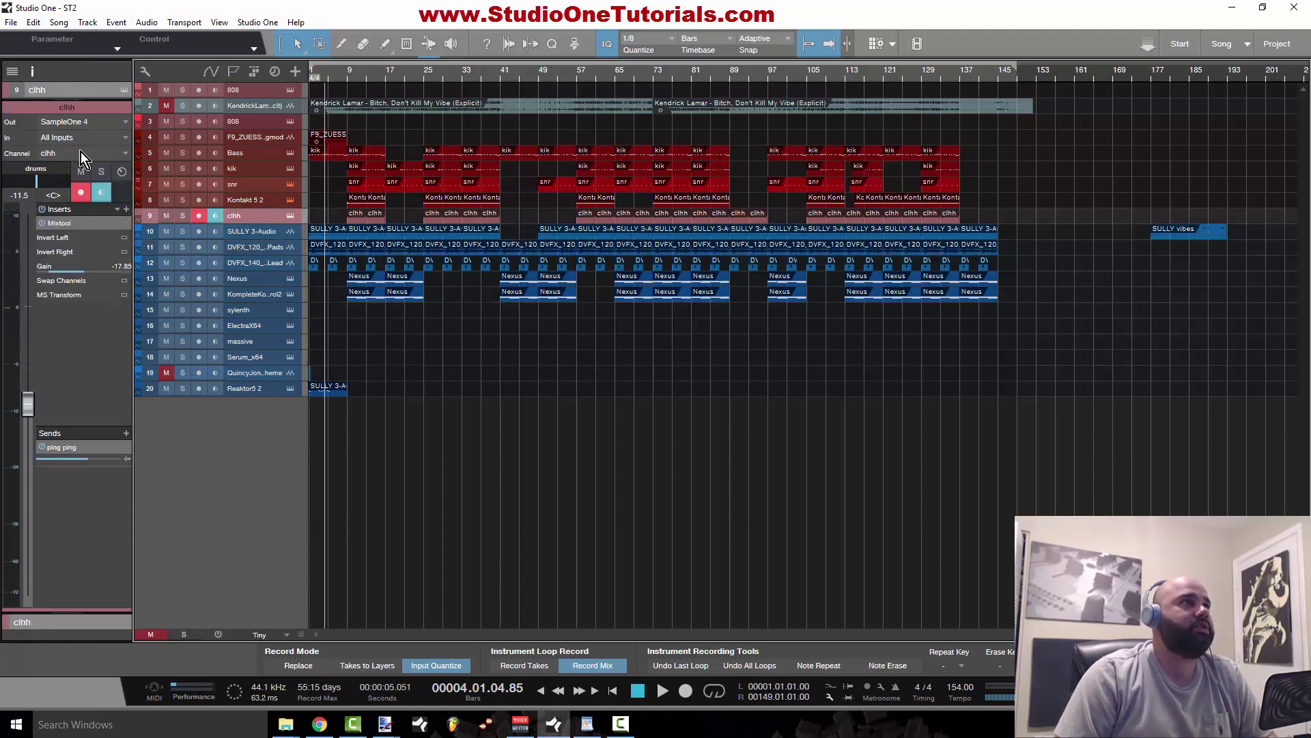
pyautogui.moveTo(68, 106); pyautogui.dragTo(90, 413)
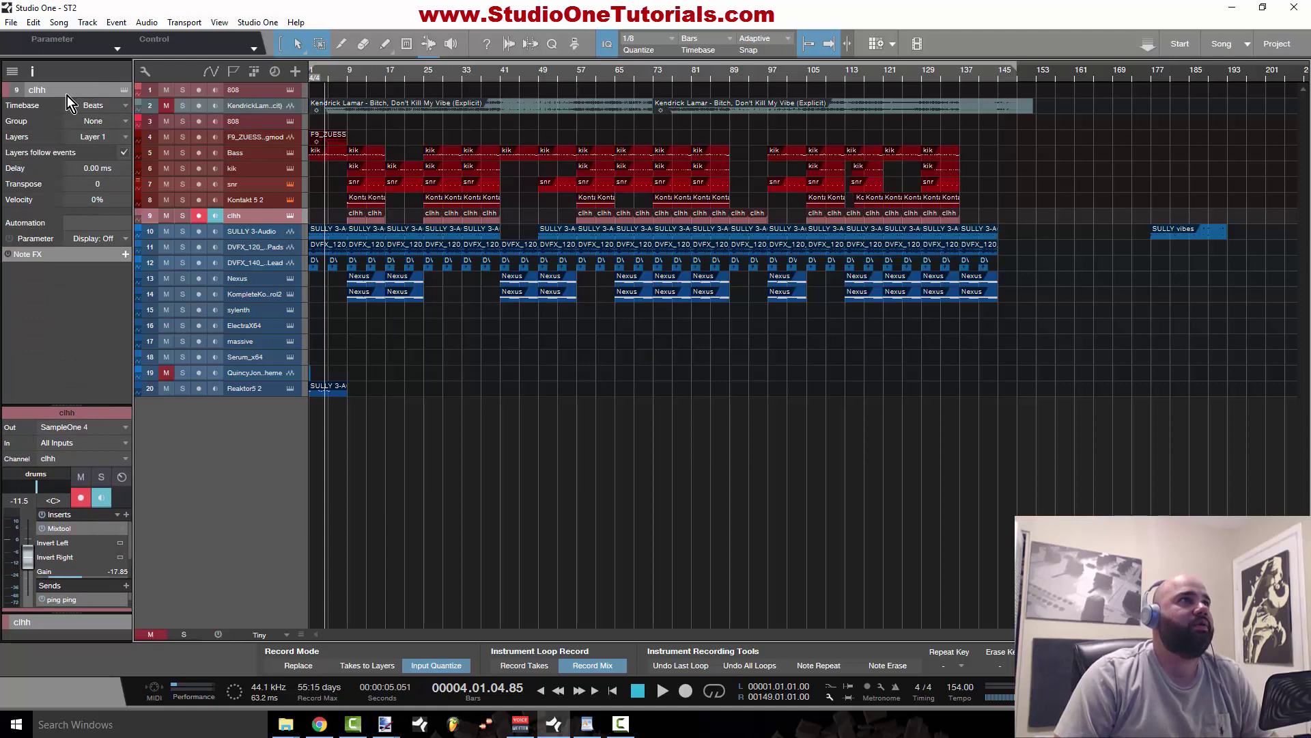